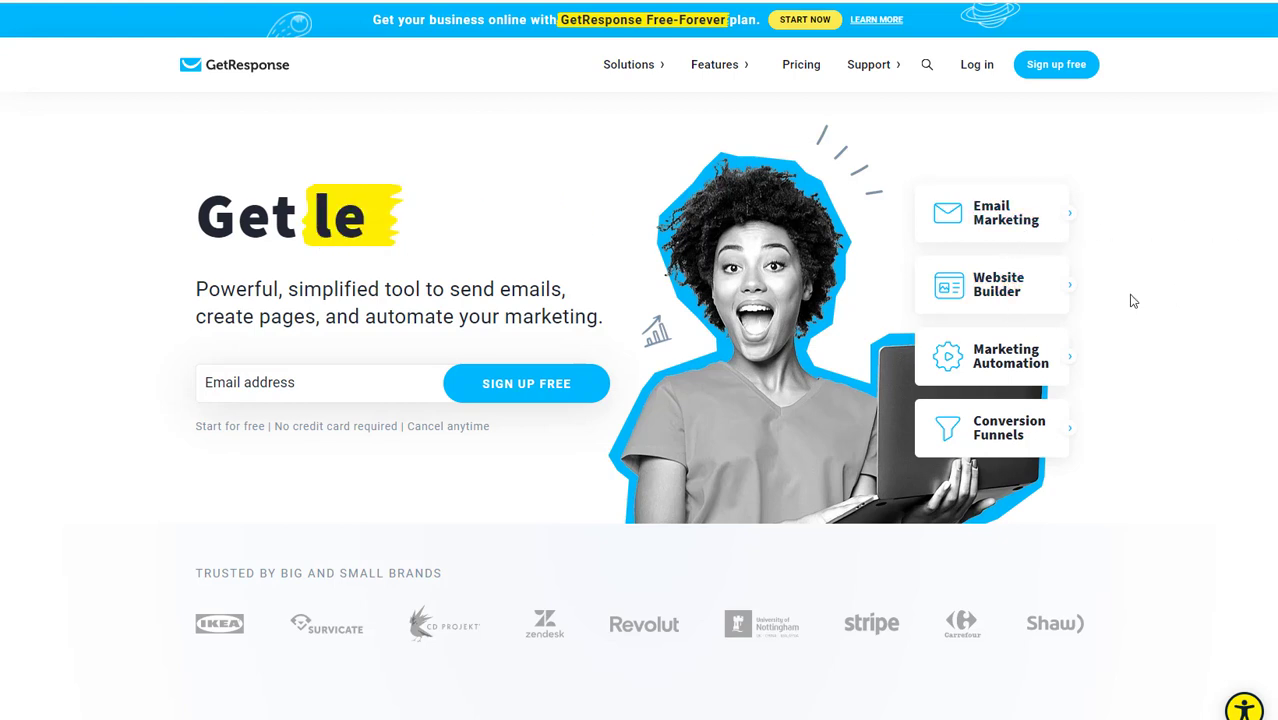
Look over the GetResponse homepage and start the free sign-up.
scroll(1150, 358, down, 1)
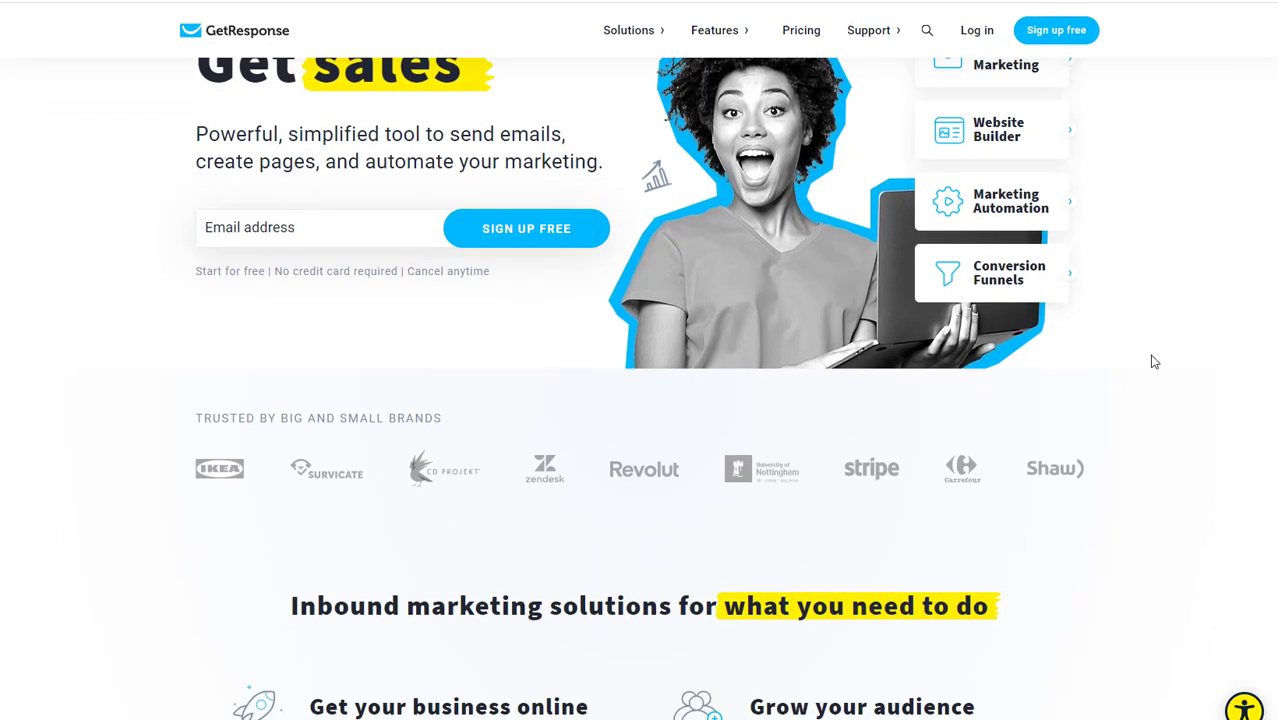
scroll(1150, 358, up, 1)
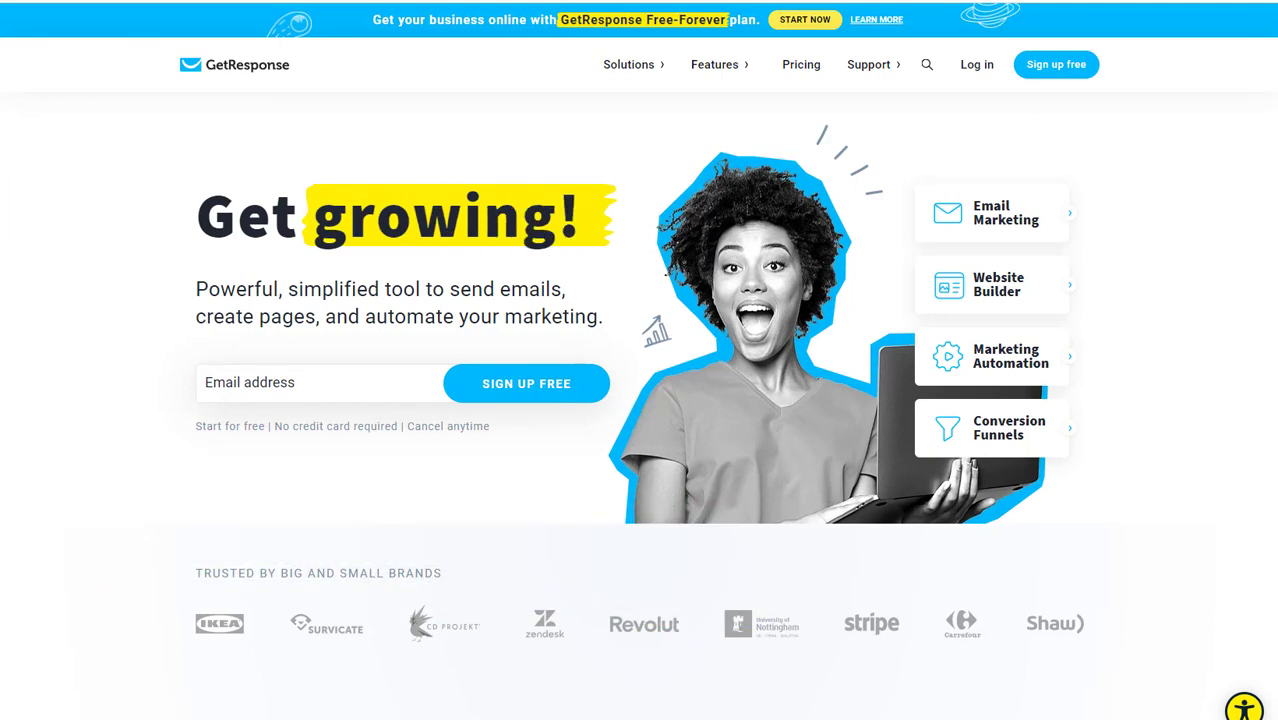
click(1062, 73)
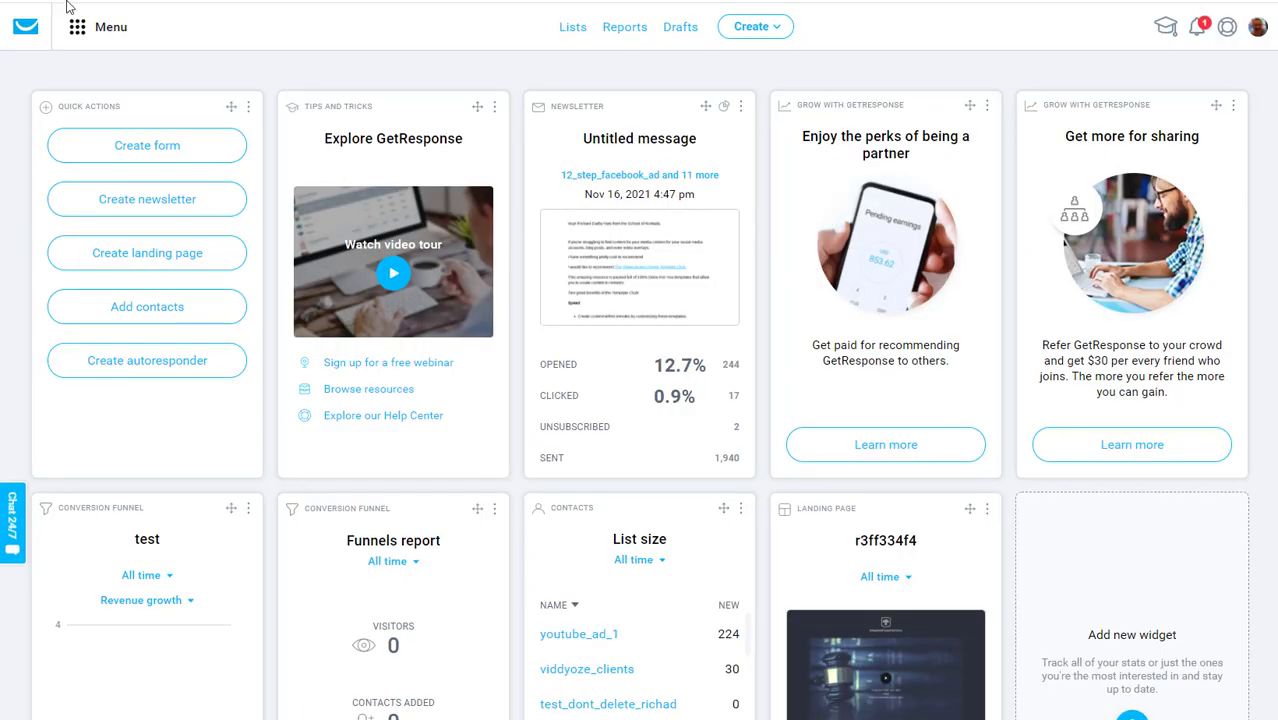
Open the Website Builder and start creating a website from a ready-made template.
click(75, 28)
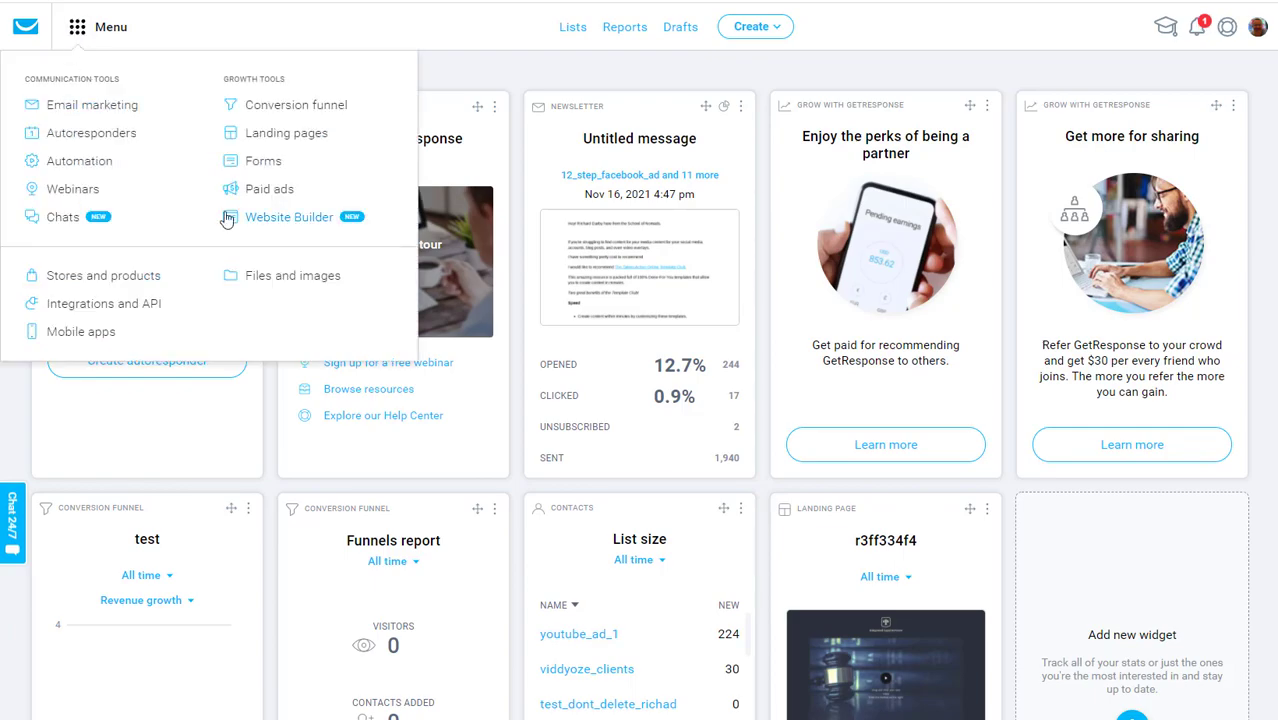
click(283, 222)
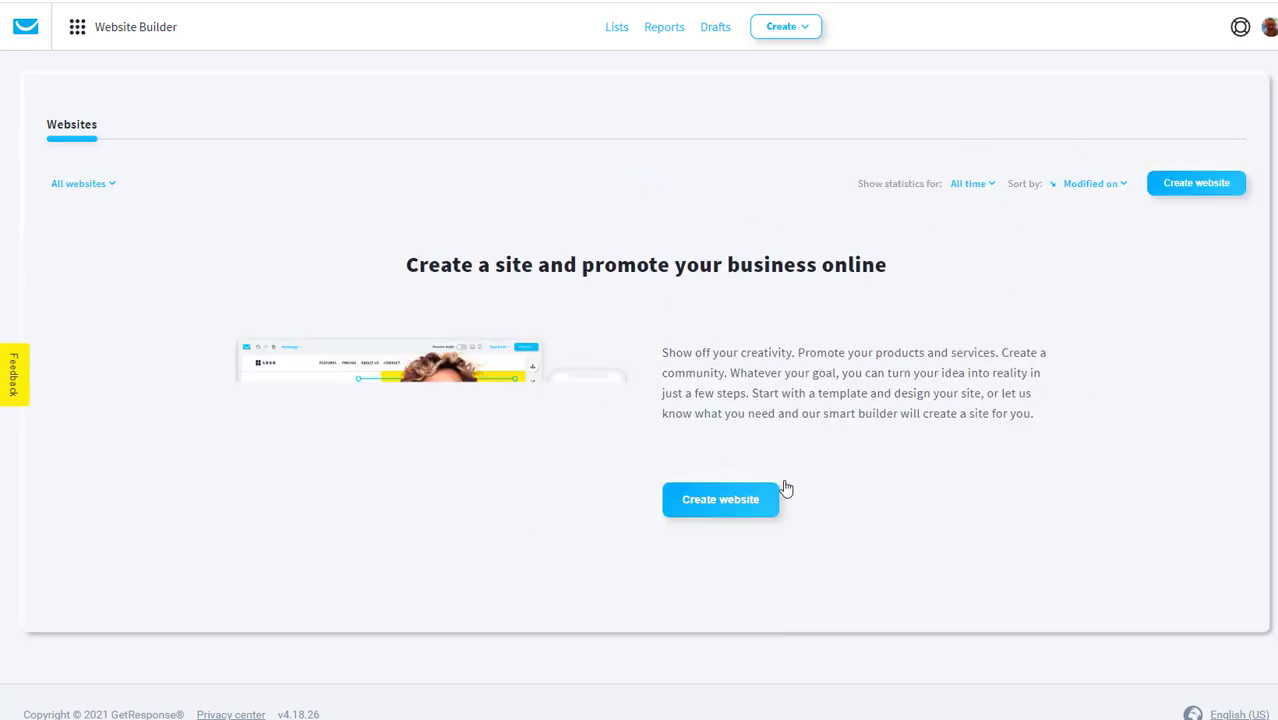
click(745, 513)
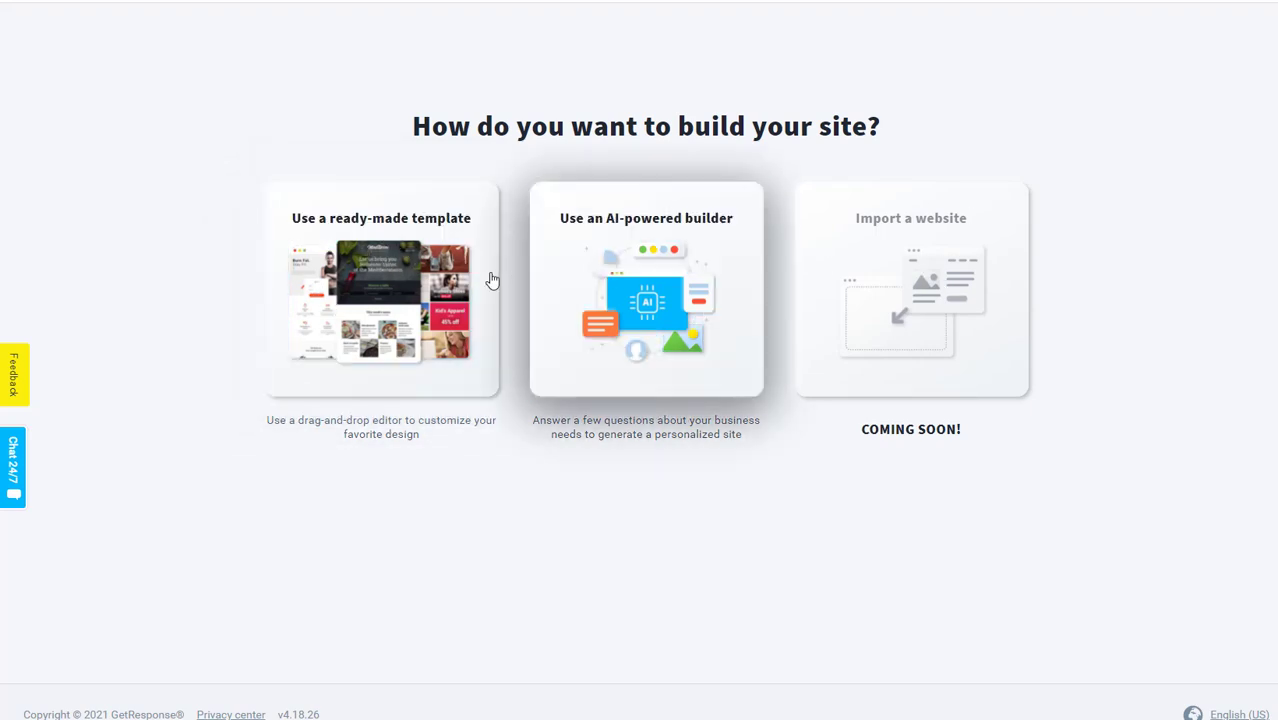
click(417, 287)
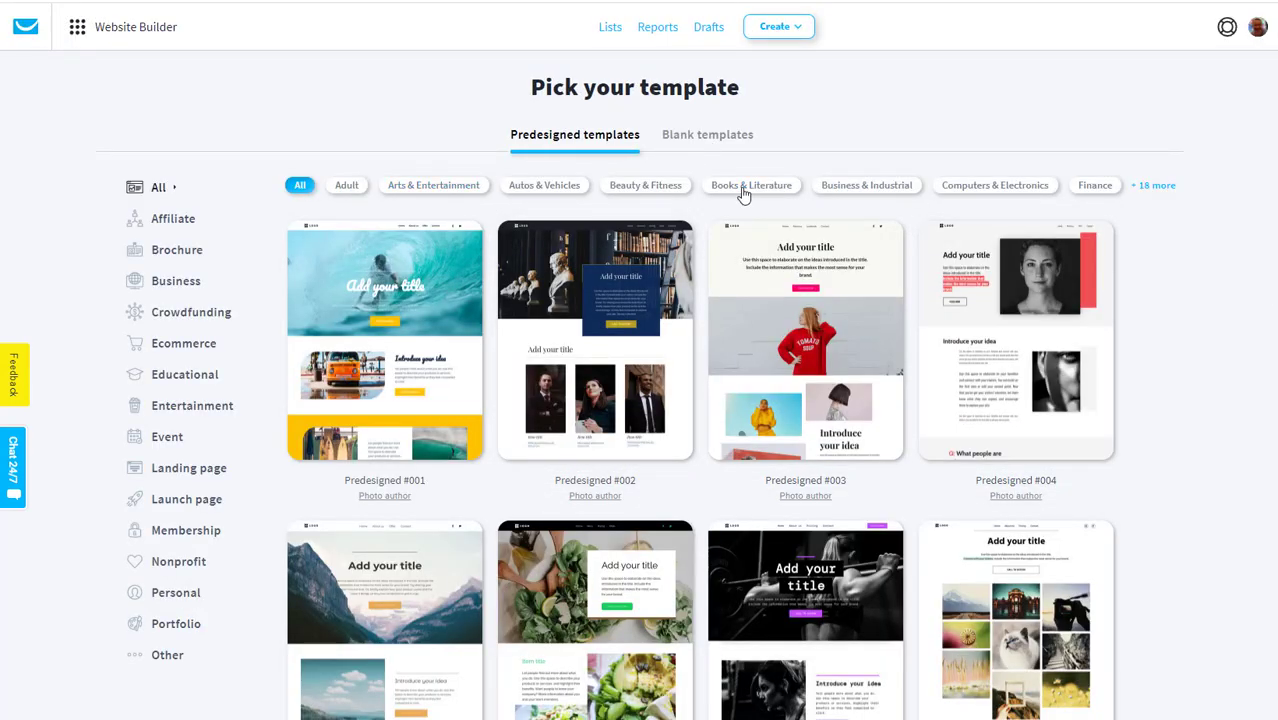
Examine the blank templates and return to the predesigned ones.
click(730, 140)
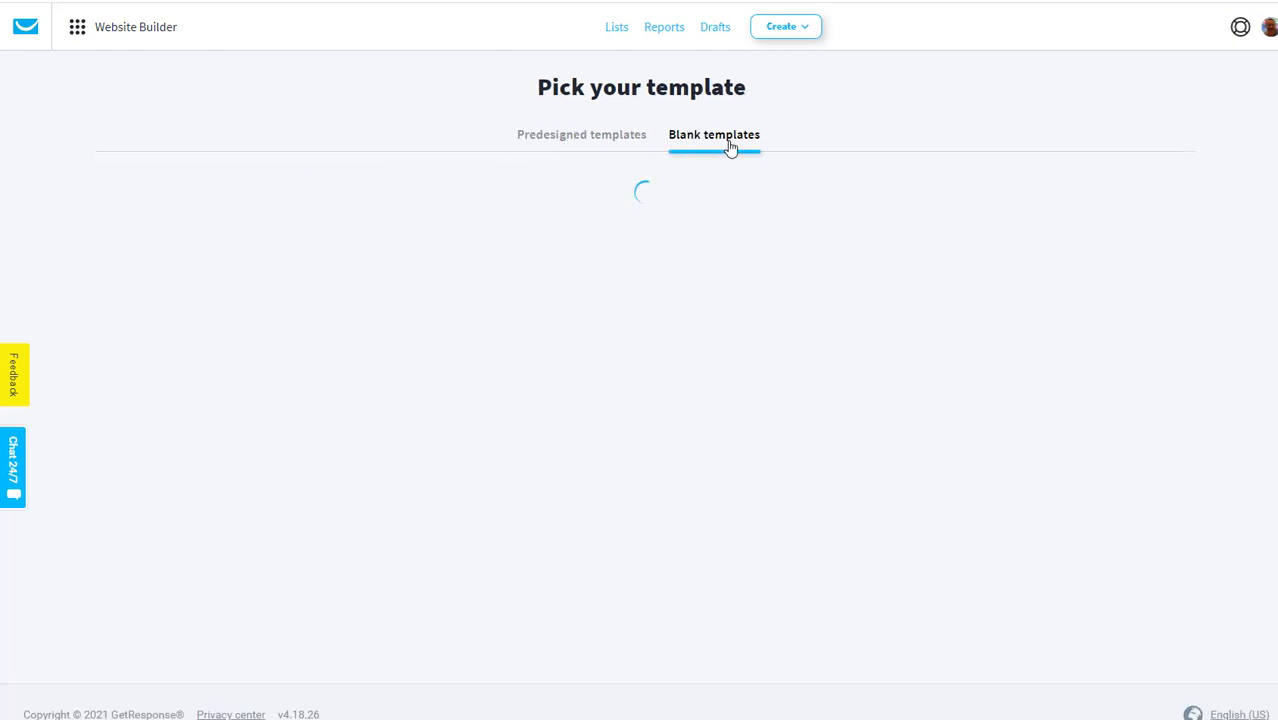
mouse_move(729, 268)
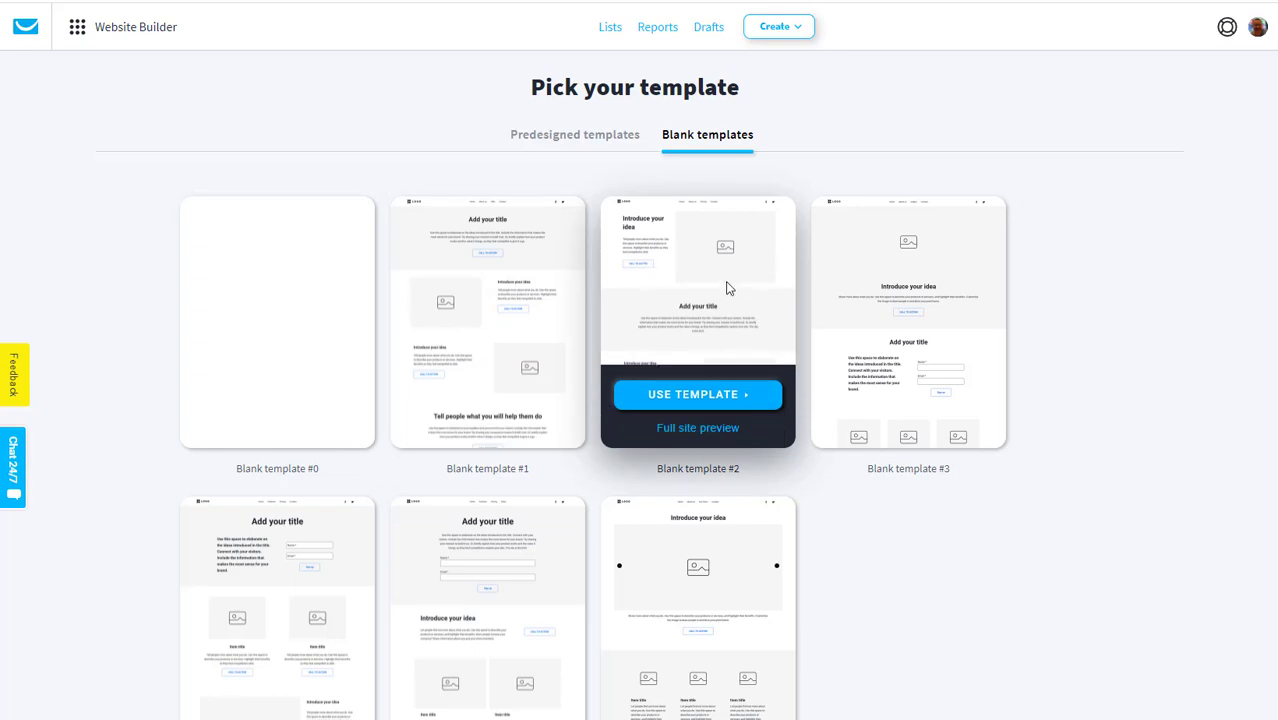
click(579, 141)
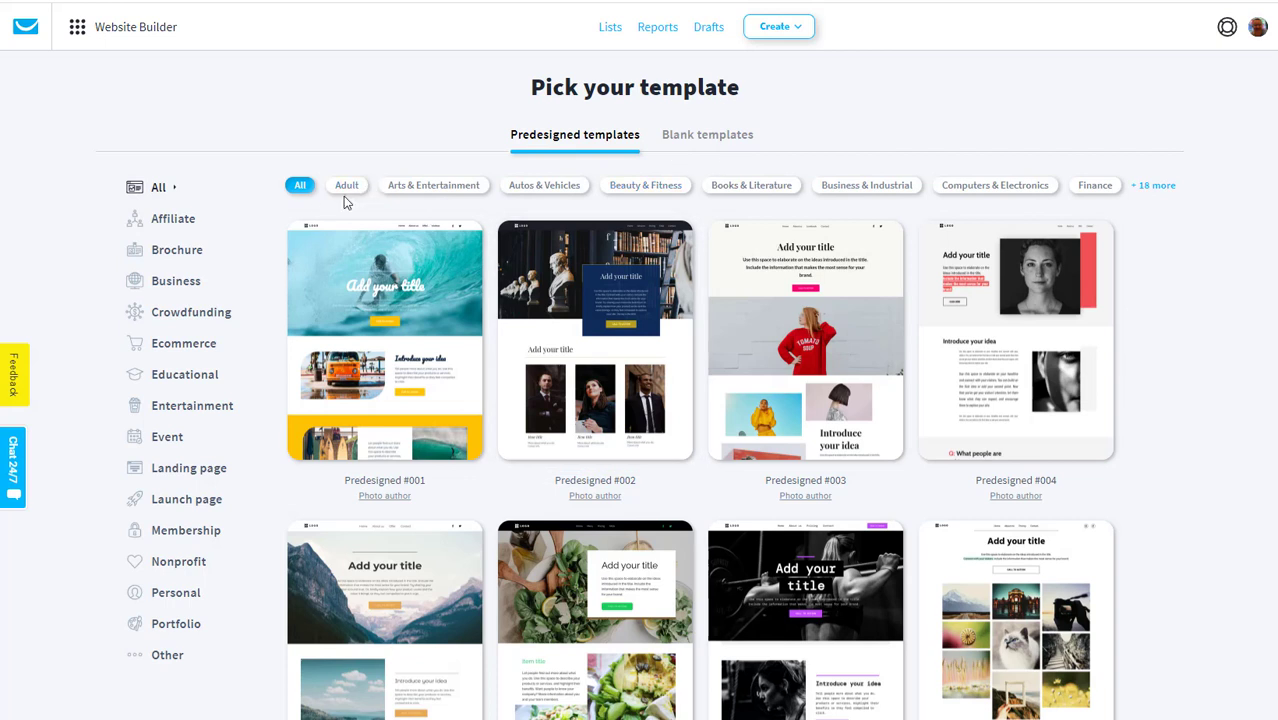
Show all industry filters and browse the predesigned templates for Home & Garden.
click(1156, 186)
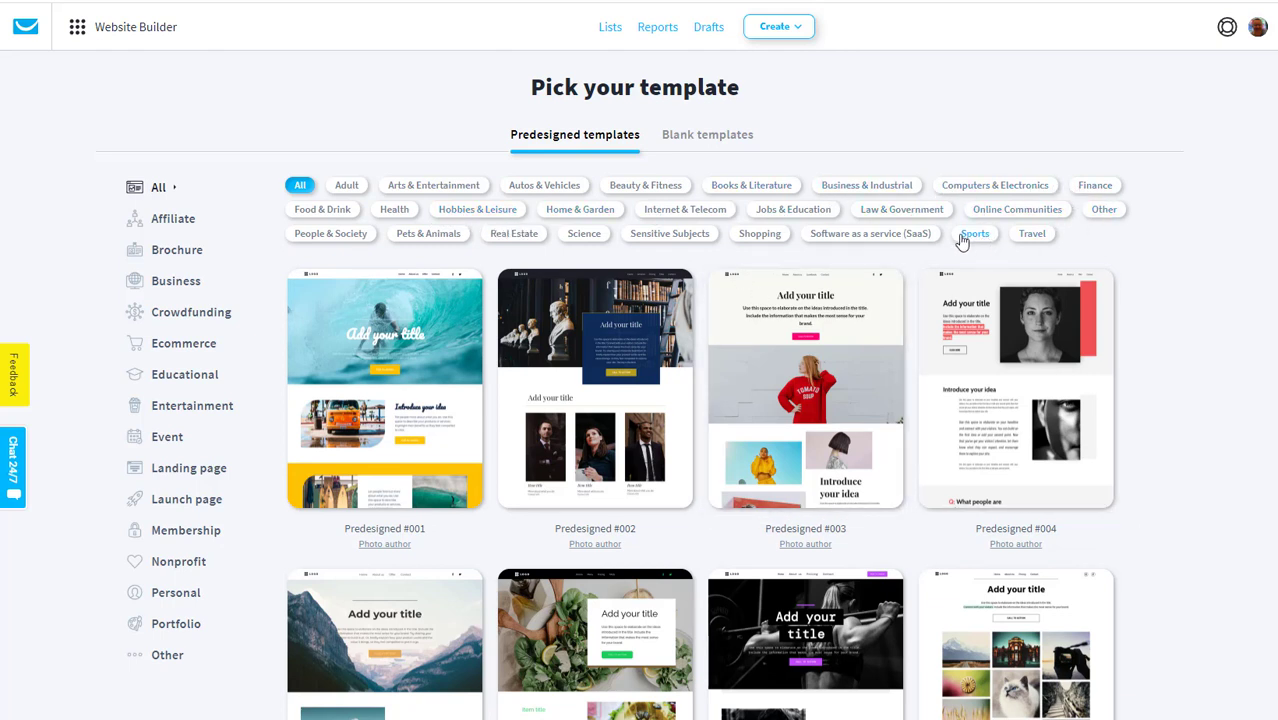
click(580, 211)
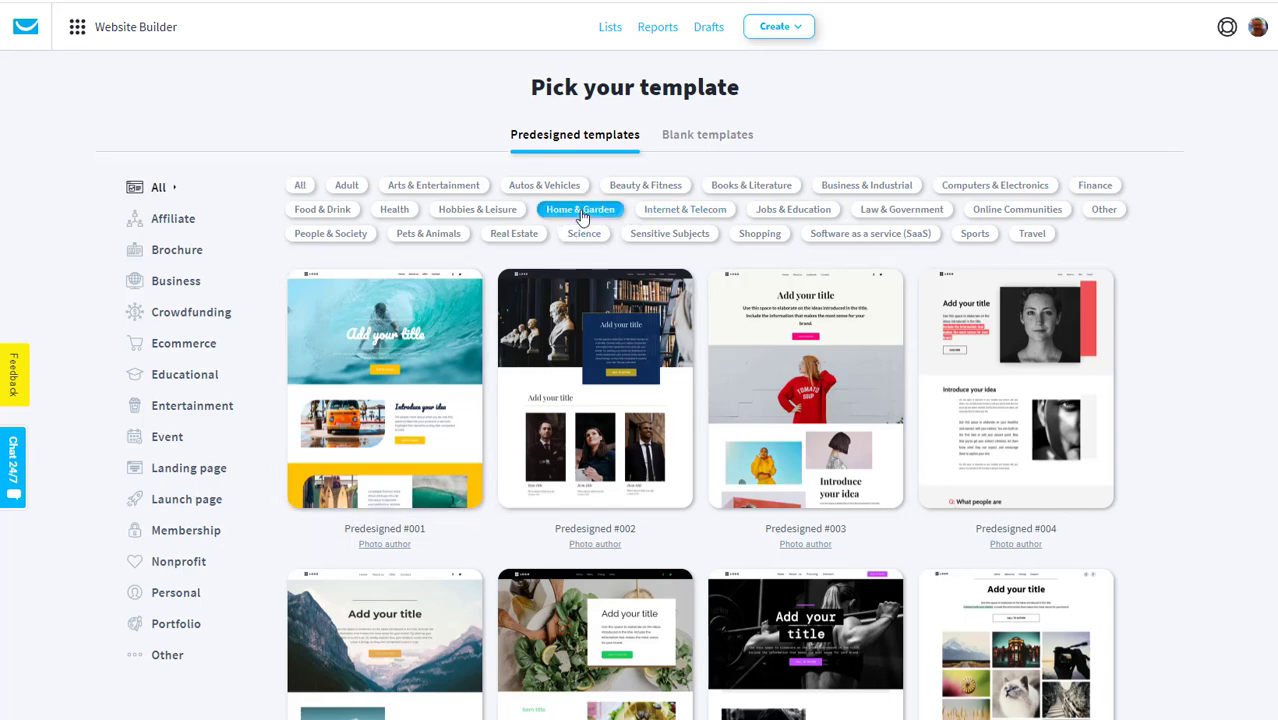
scroll(1049, 456, down, 4)
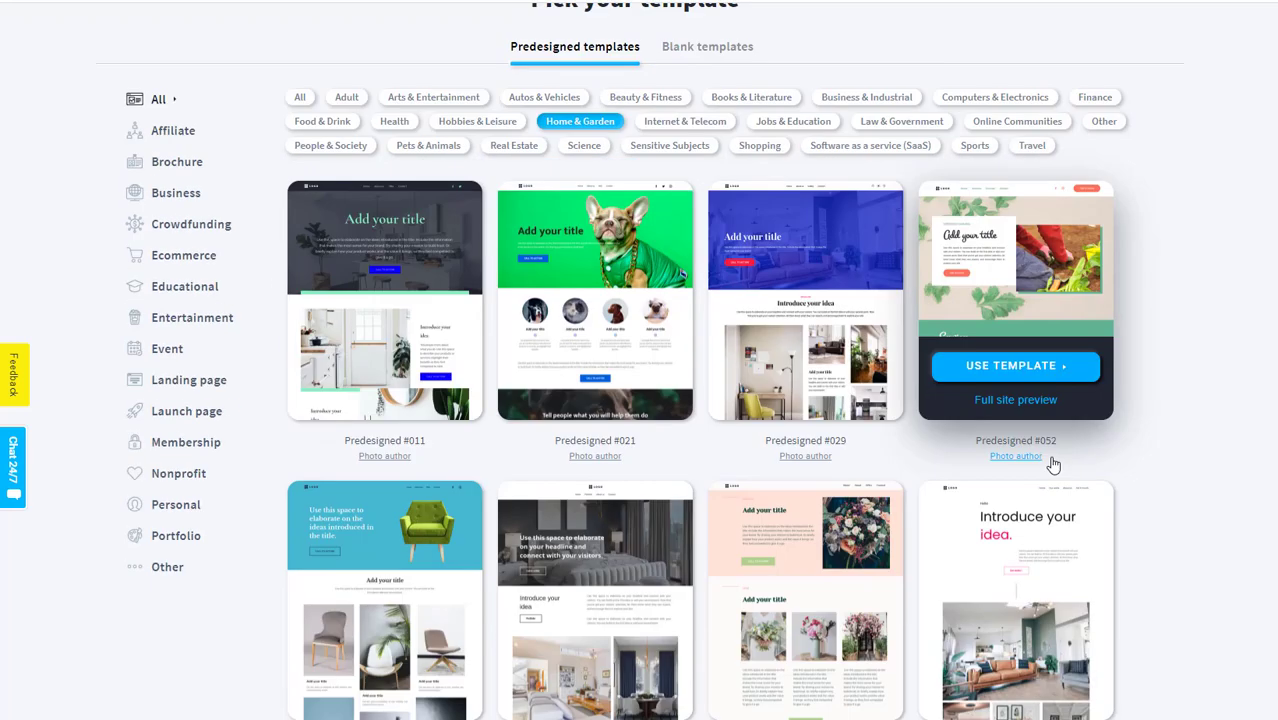
scroll(921, 475, up, 3)
scroll(936, 475, up, 1)
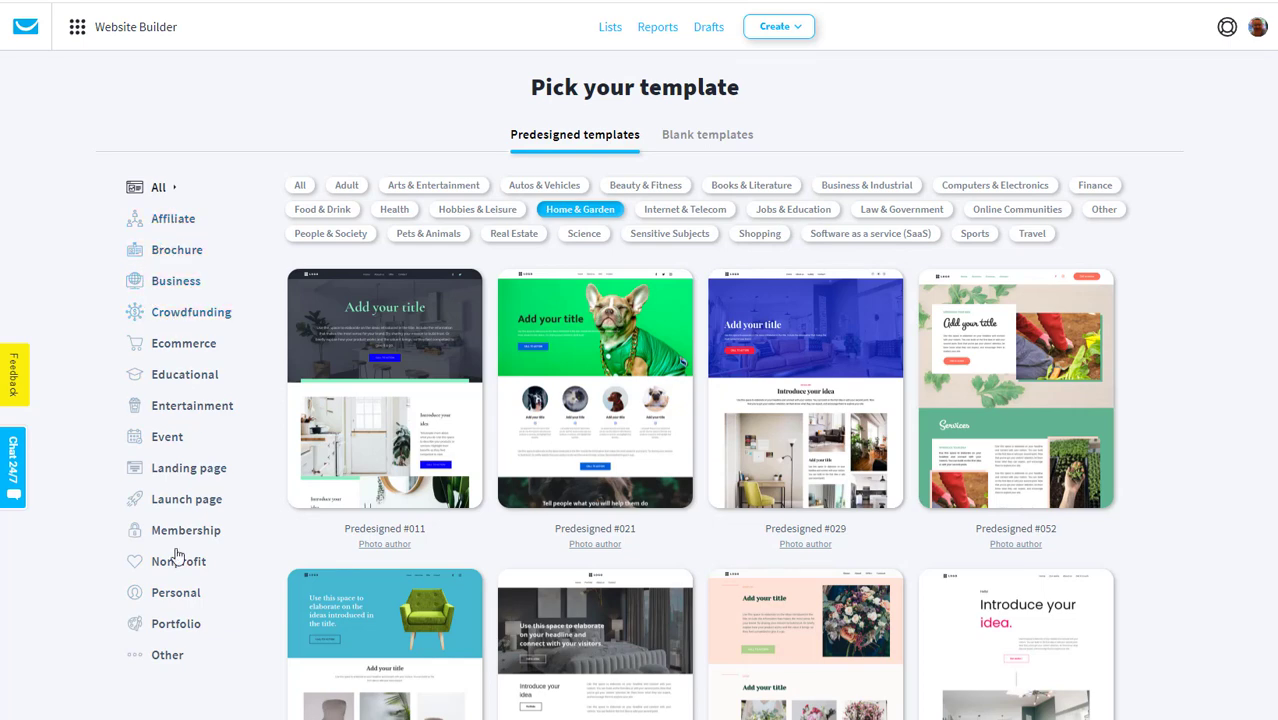
Browse the Other, Brochure and Affiliate template categories, ending back on all templates.
click(172, 659)
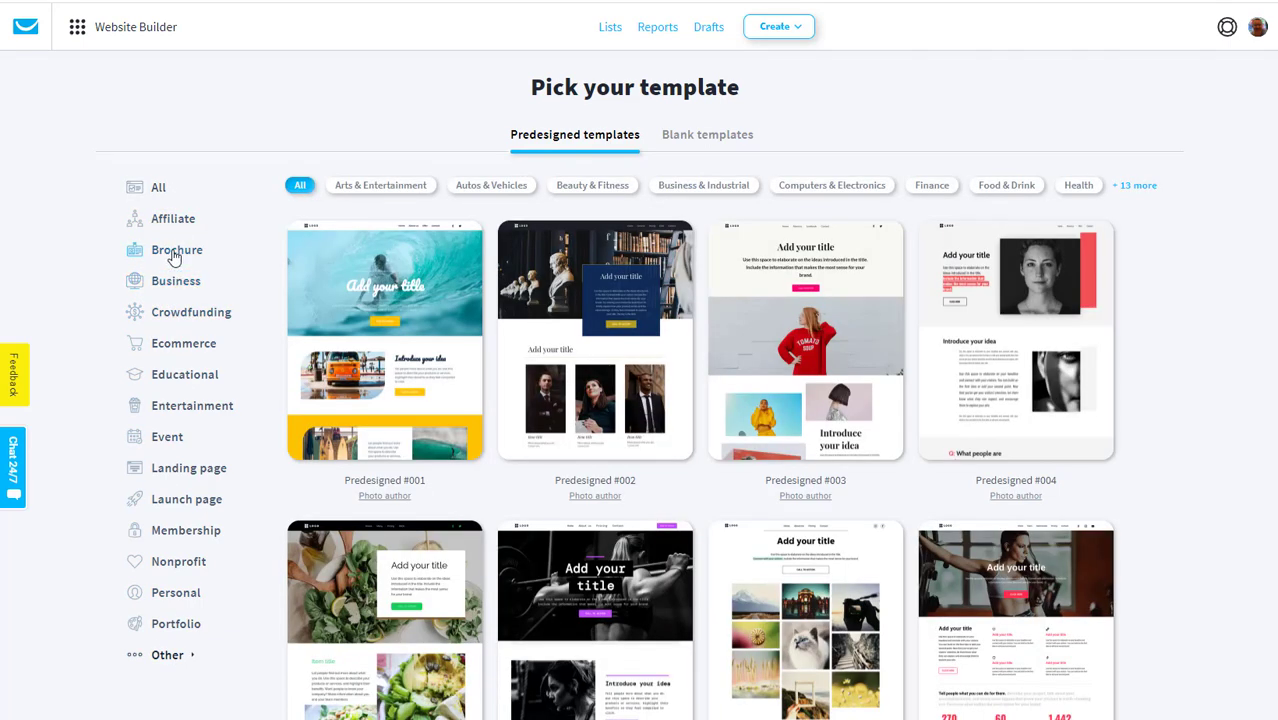
click(174, 255)
click(172, 220)
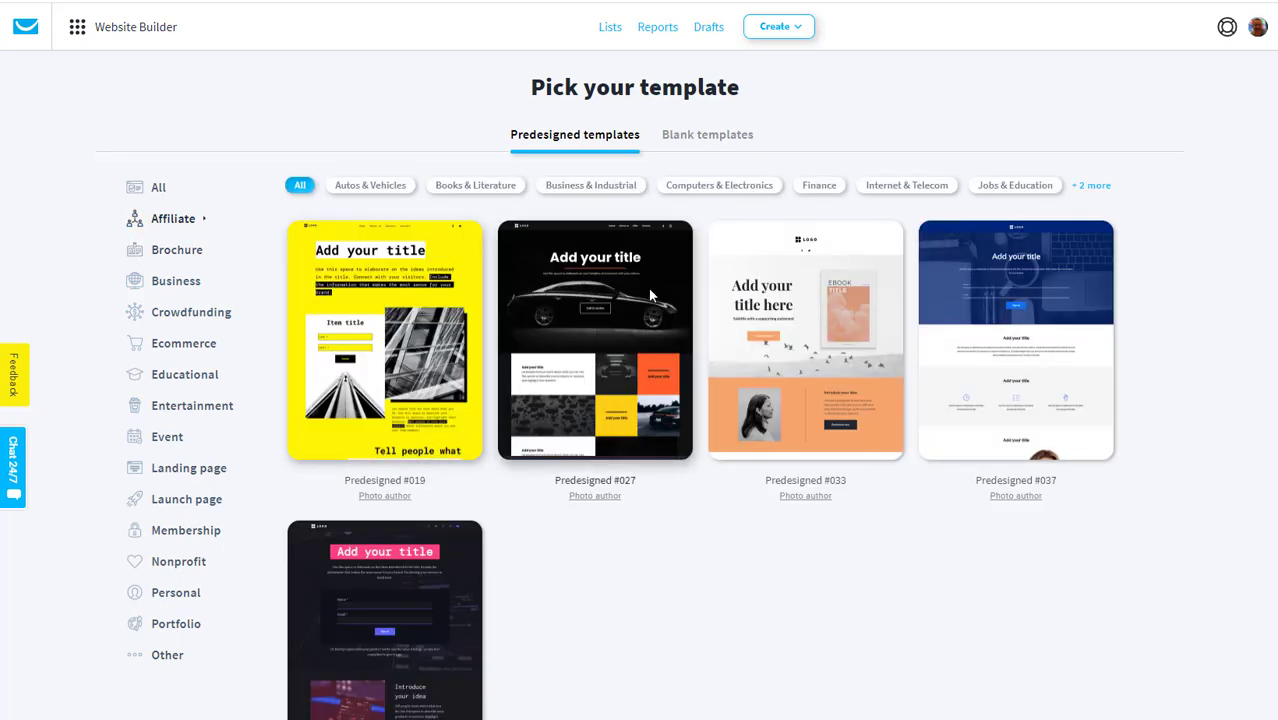
click(158, 190)
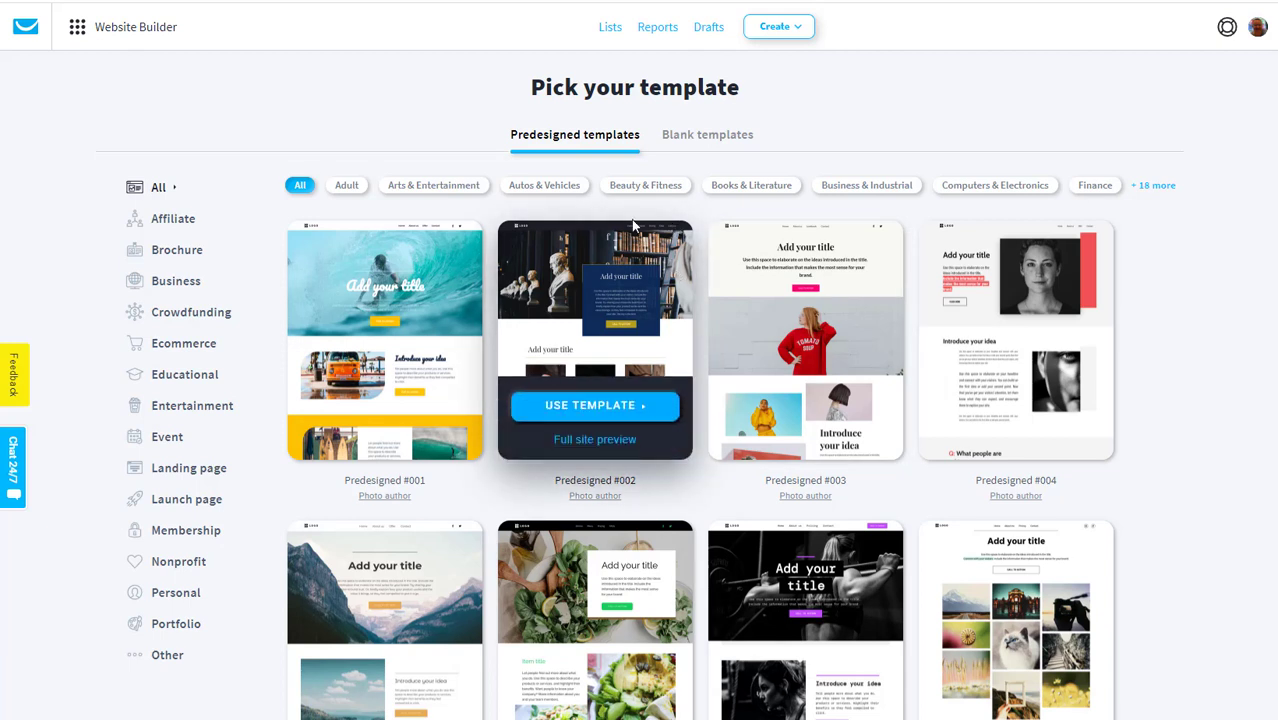
Filter the templates by Computers & Electronics and look through the full site preview of Predesigned #041.
click(1168, 187)
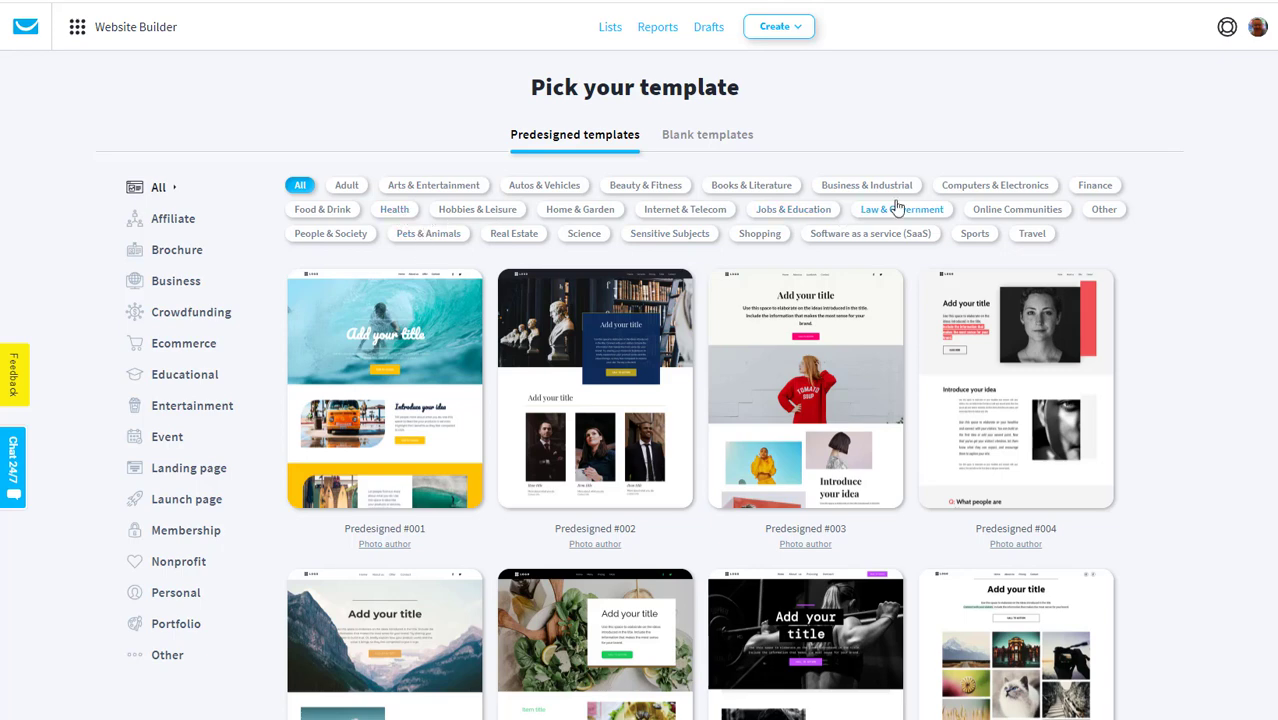
click(1001, 190)
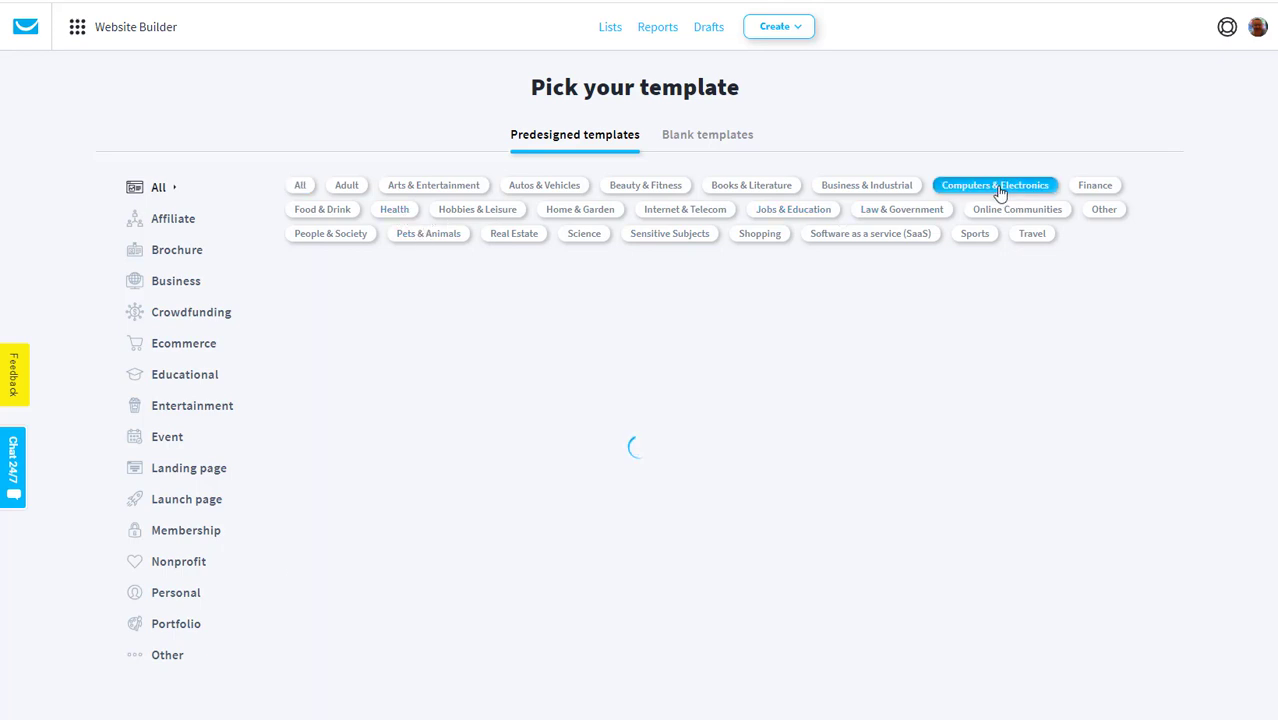
mouse_move(1008, 497)
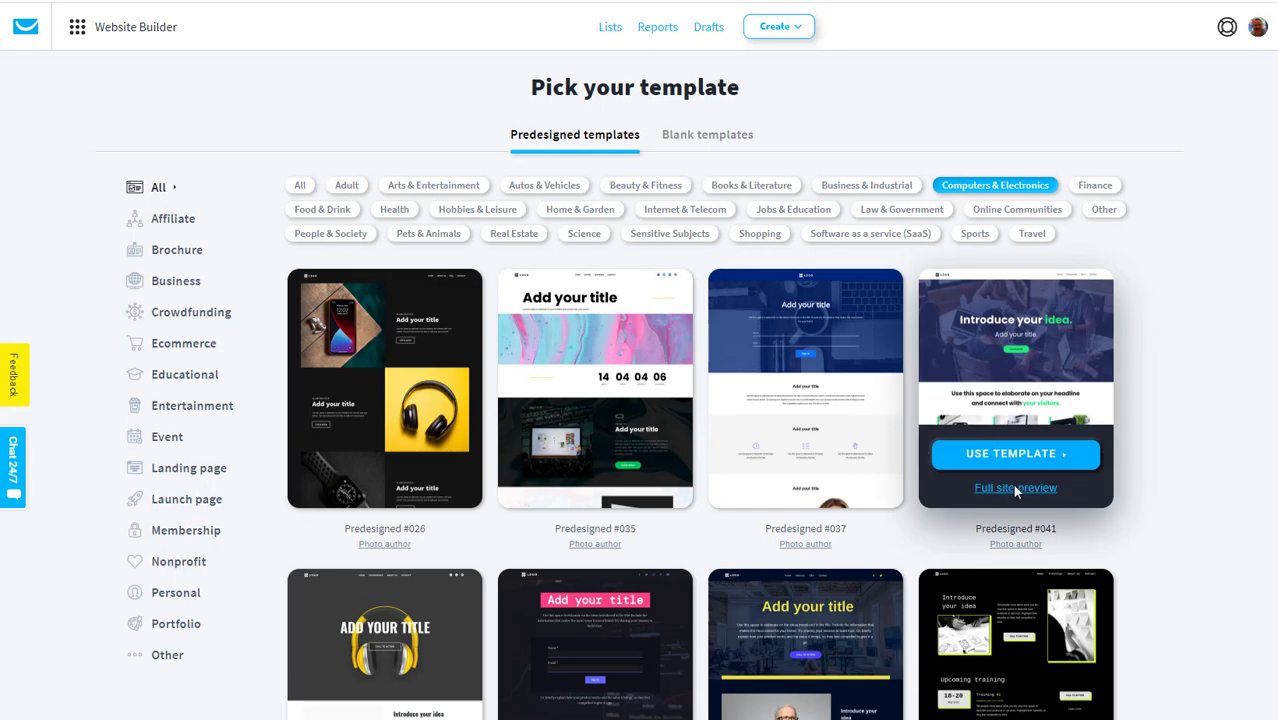
click(1015, 488)
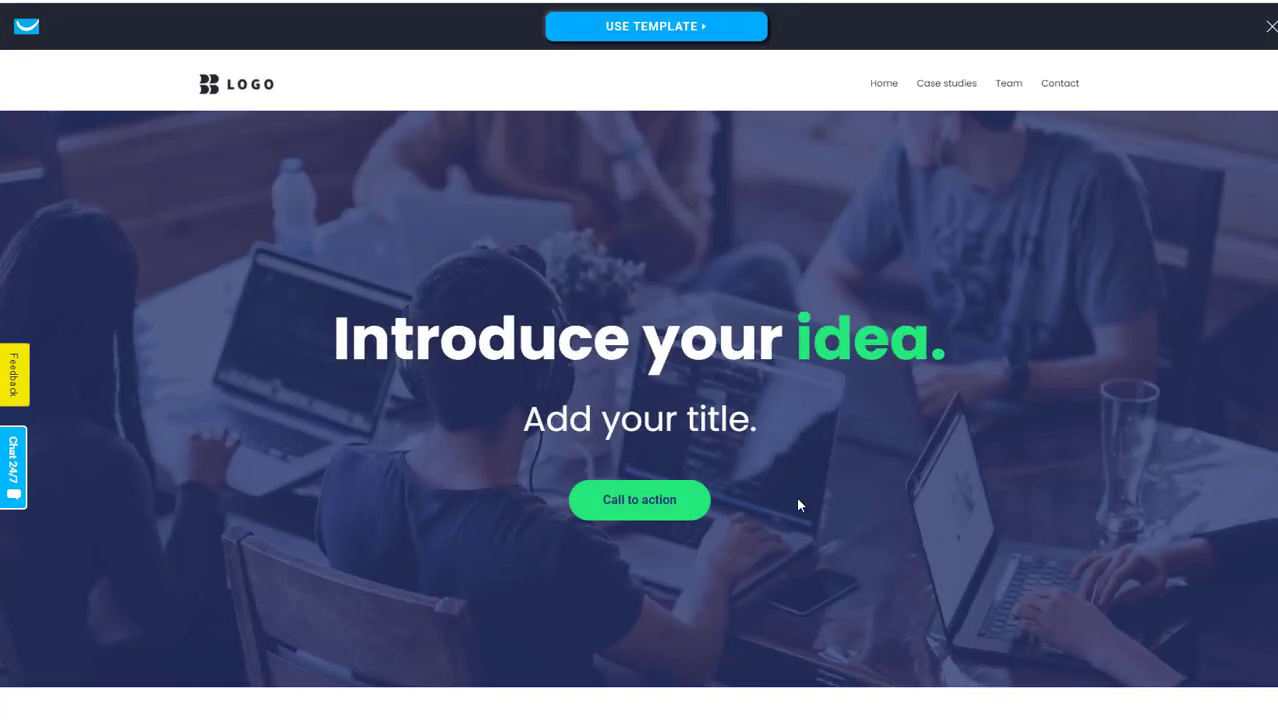
scroll(851, 427, down, 20)
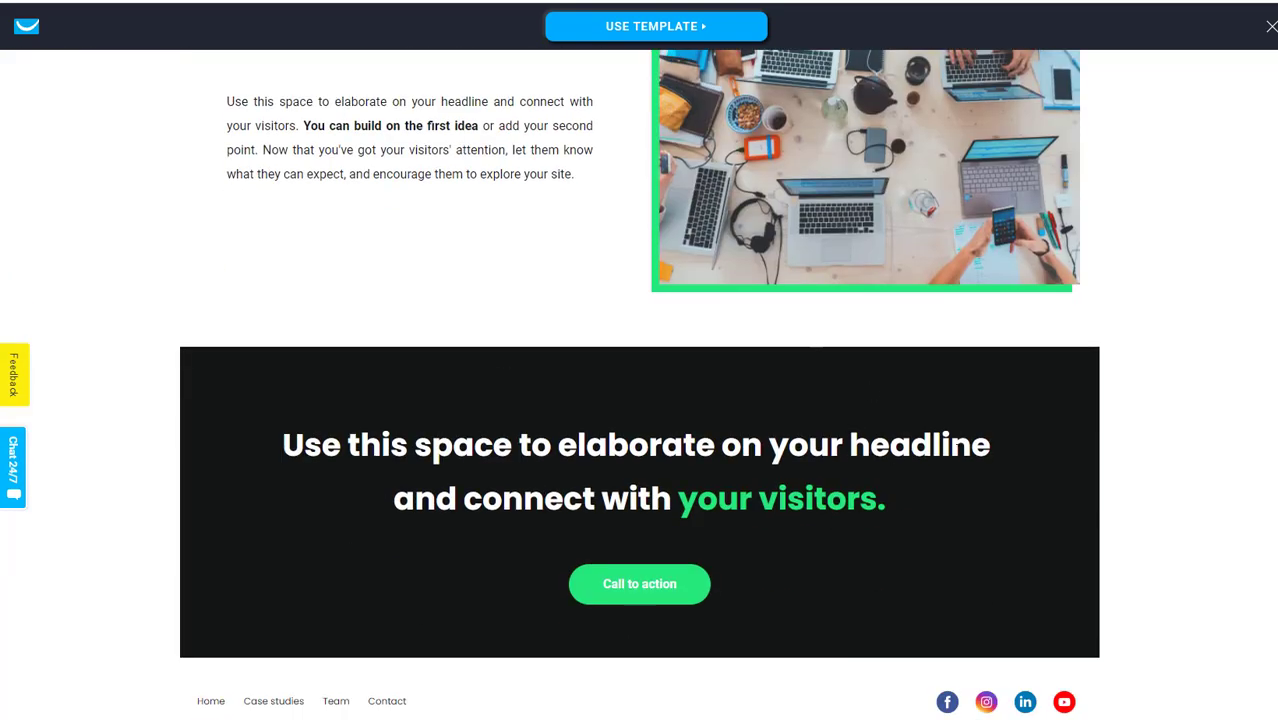
scroll(956, 451, up, 20)
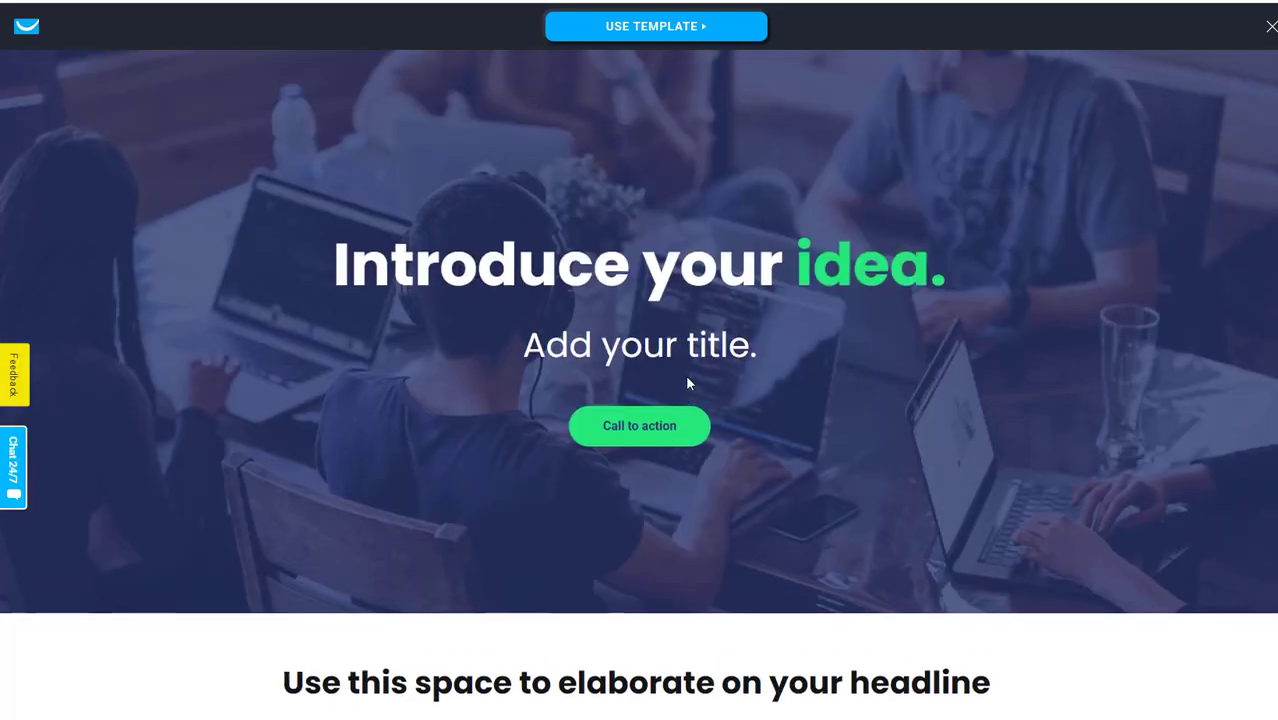
scroll(687, 381, up, 2)
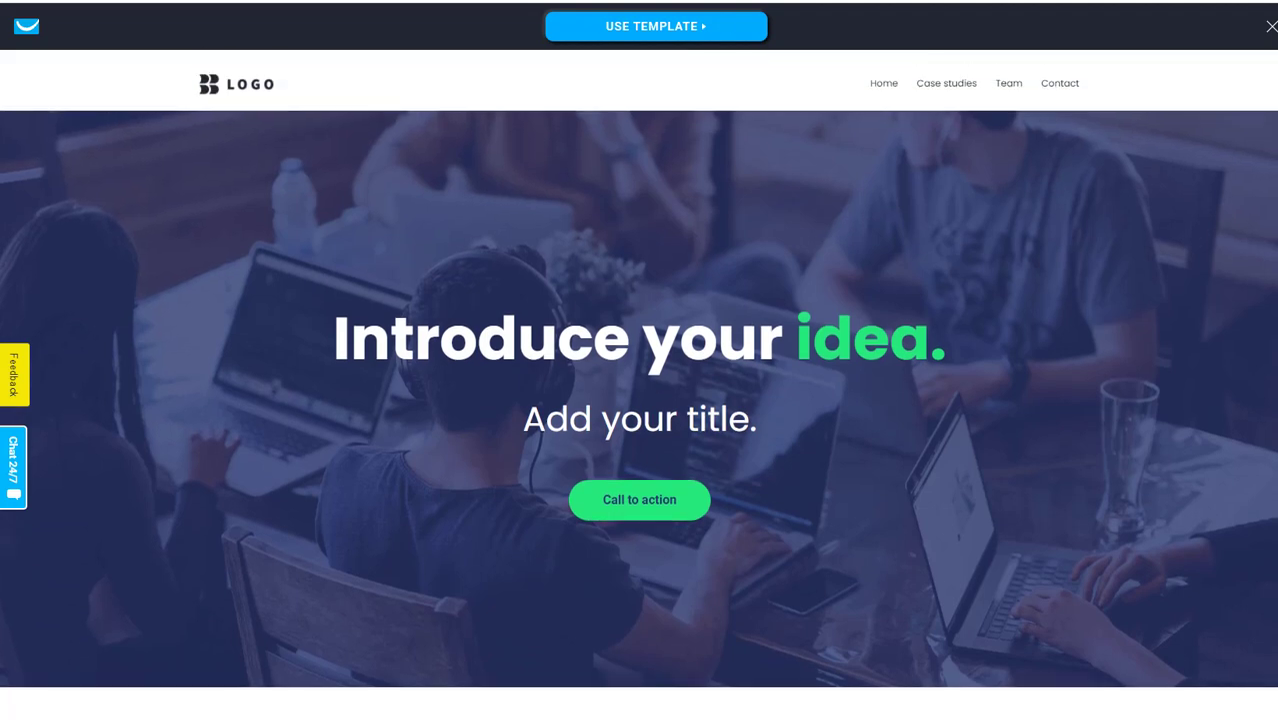
Examine the Case studies, Team and Contact pages in the template preview.
click(946, 86)
click(1012, 88)
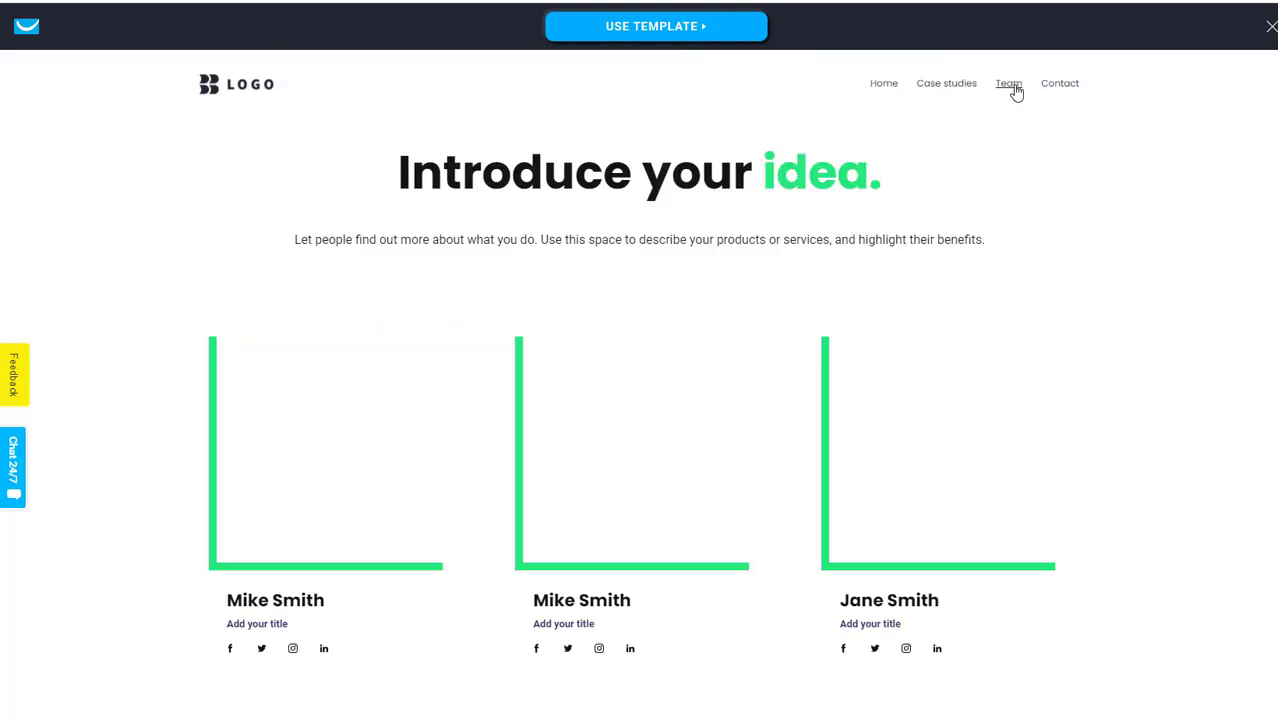
scroll(906, 437, down, 3)
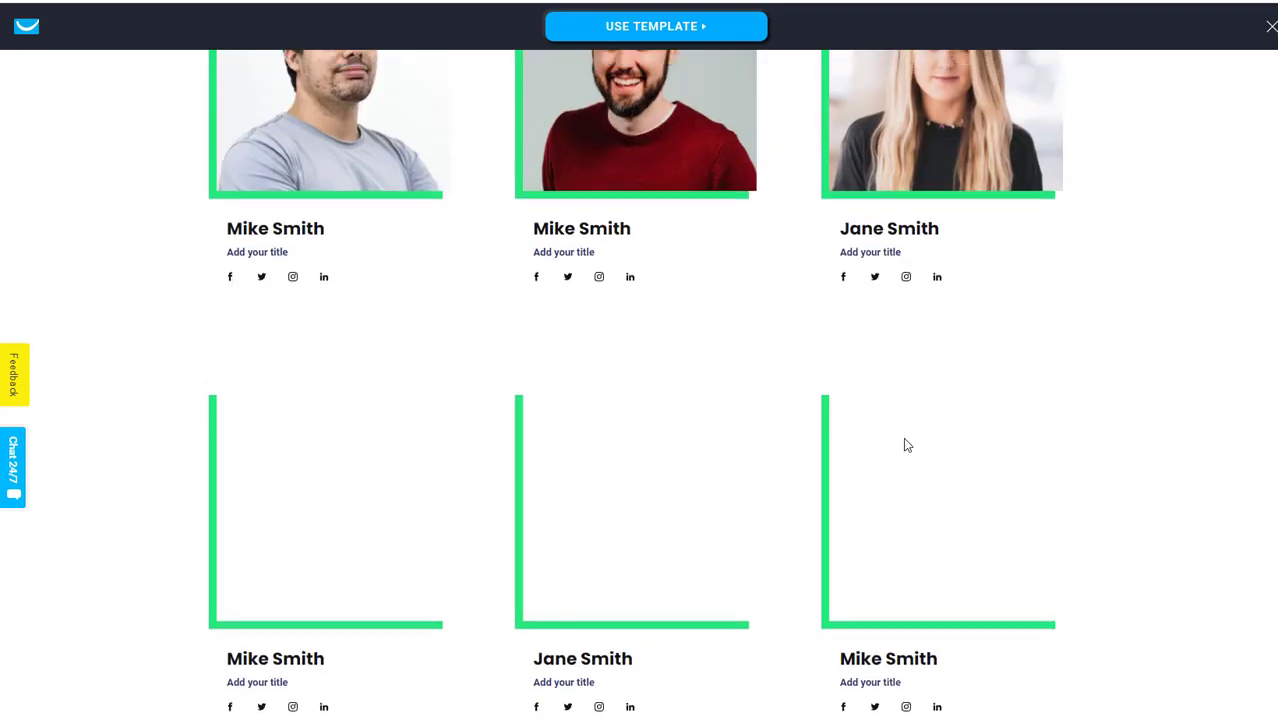
scroll(903, 437, up, 3)
click(1050, 88)
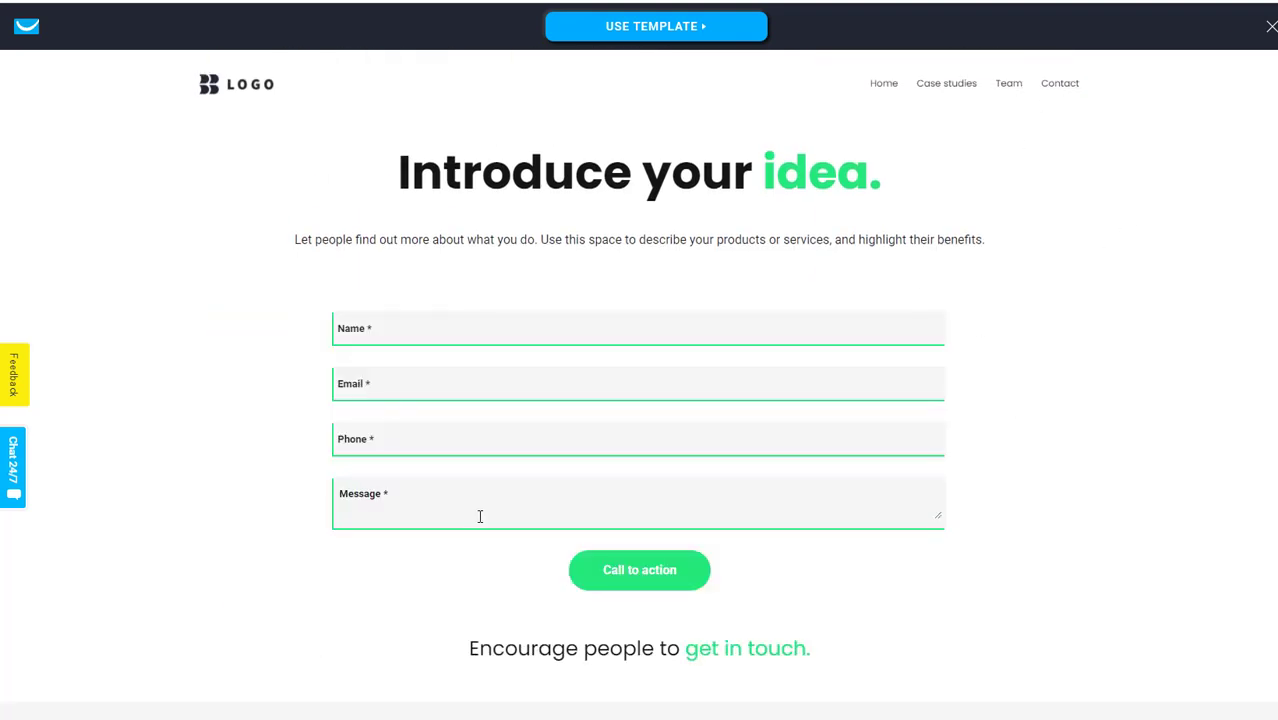
Return to the preview's Home page and use this template for the new website.
click(882, 88)
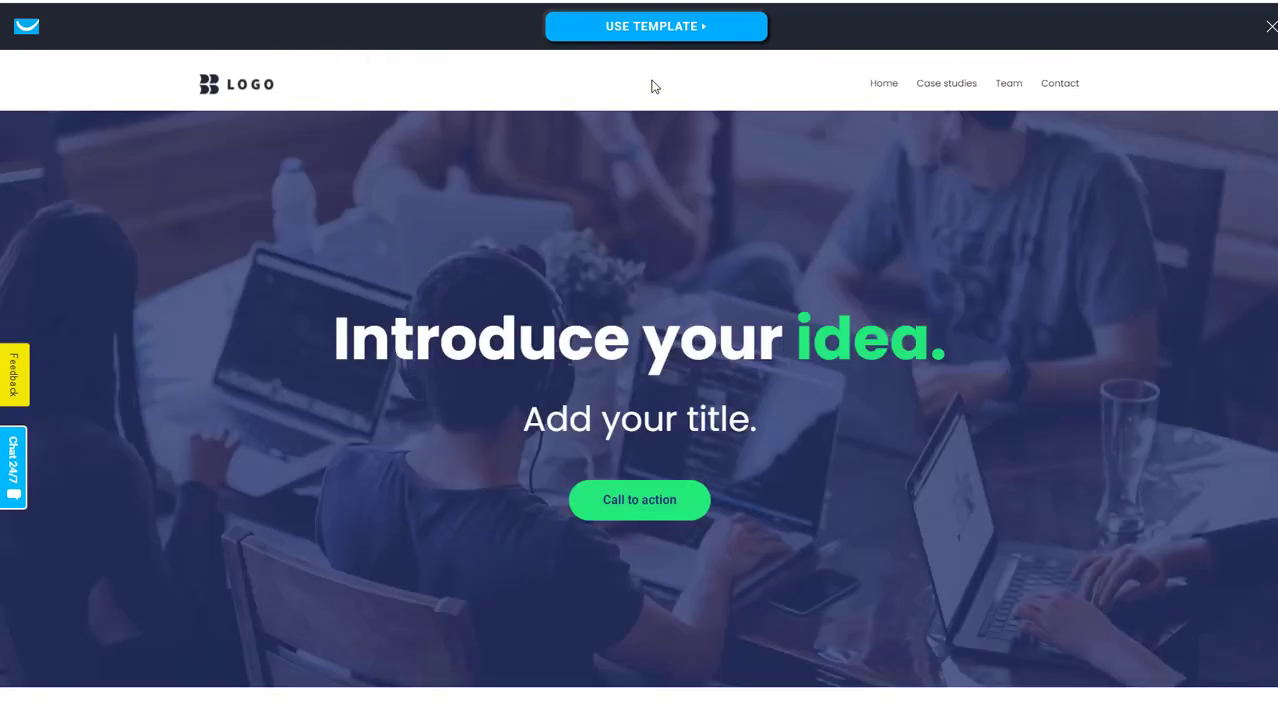
click(629, 30)
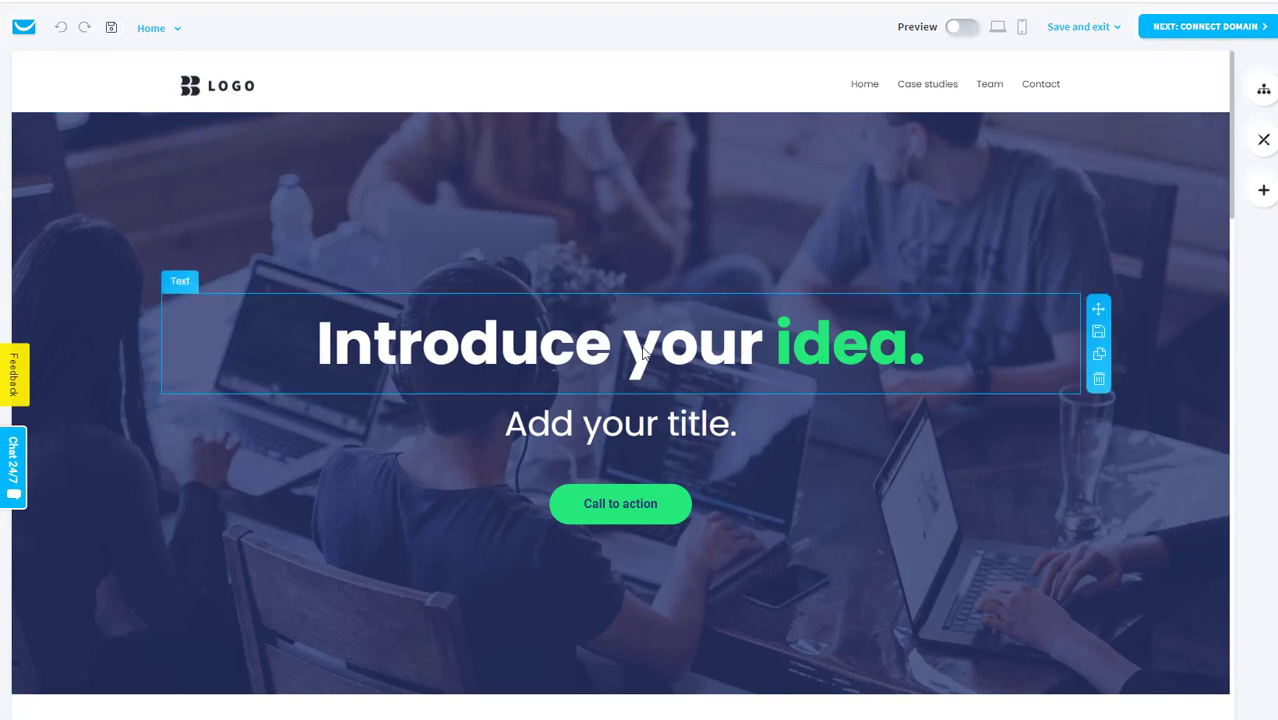
Look over the Home page in the editor, select the header logo image and open the file library to replace it.
scroll(927, 551, down, 4)
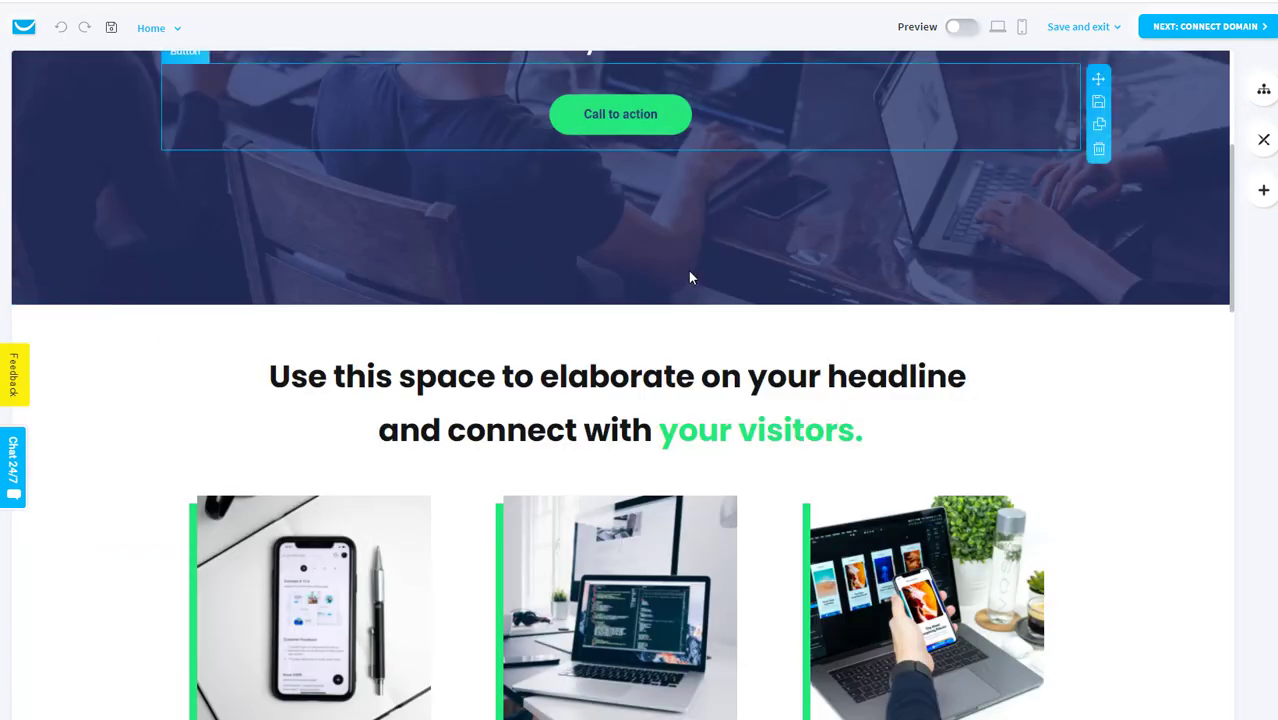
scroll(865, 492, down, 3)
scroll(850, 72, up, 10)
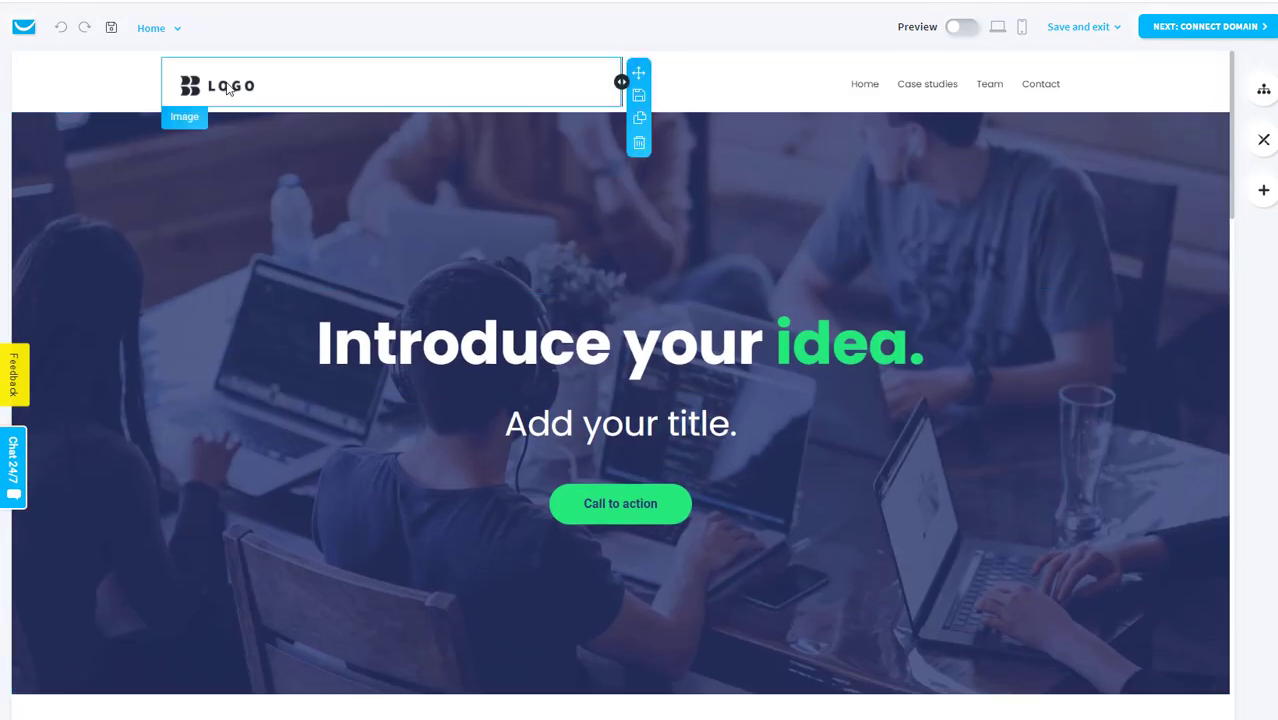
click(228, 88)
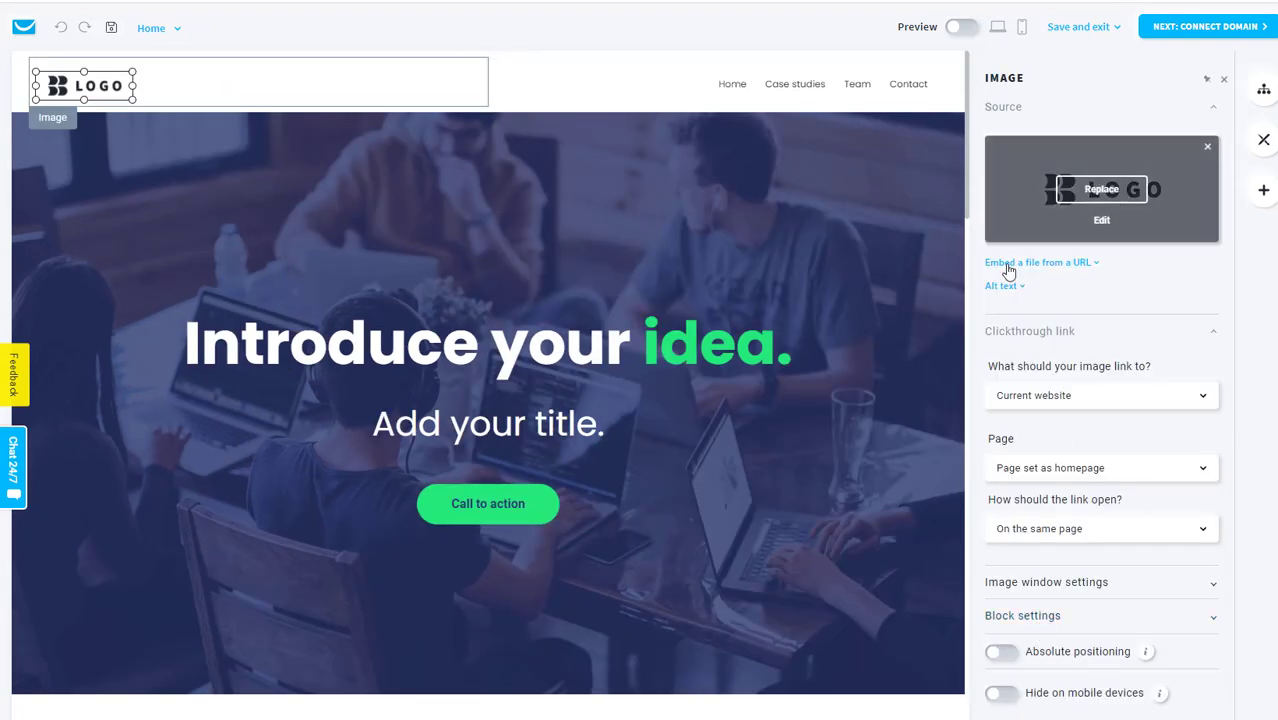
click(1101, 190)
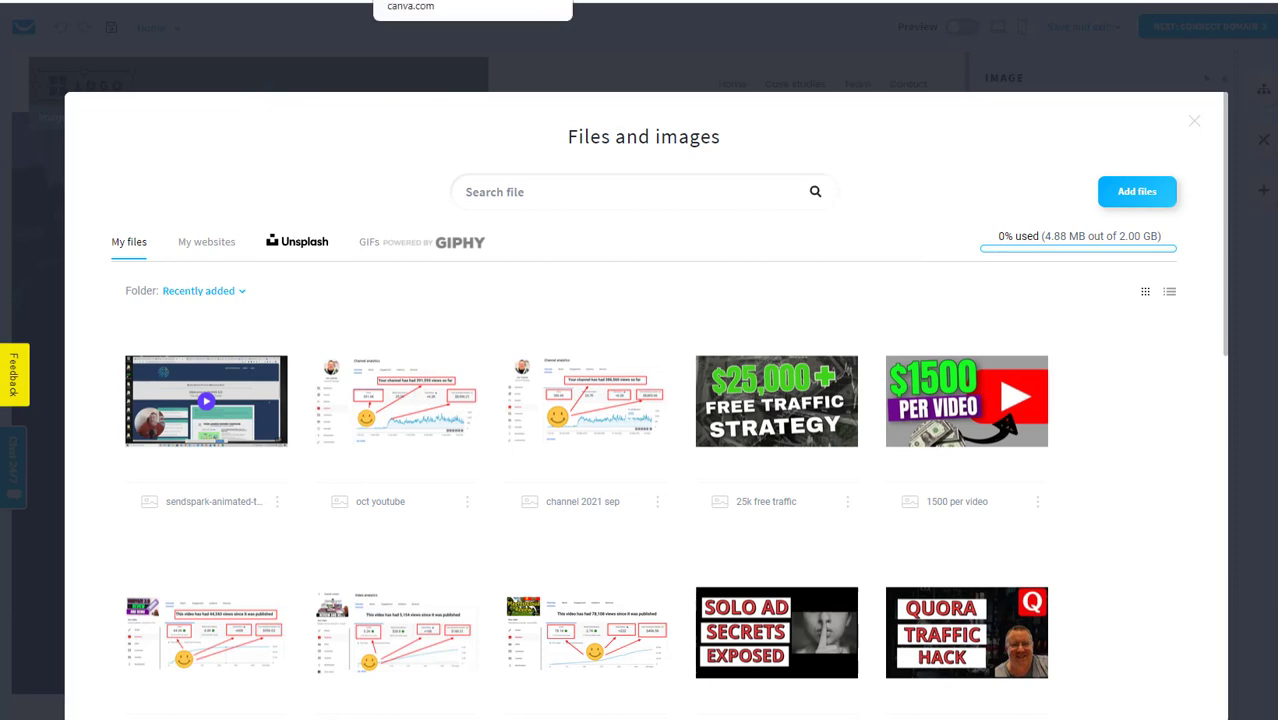
Switch to Canva and browse its logo templates.
click(420, 1)
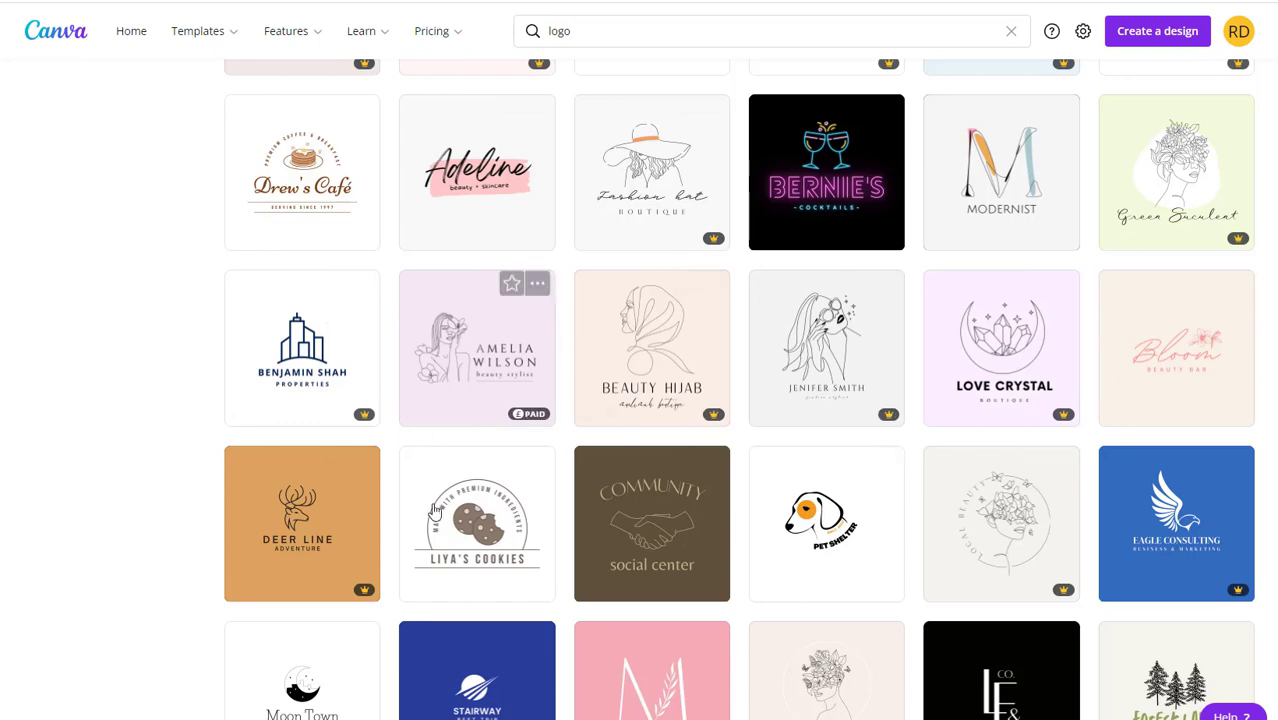
scroll(848, 470, down, 4)
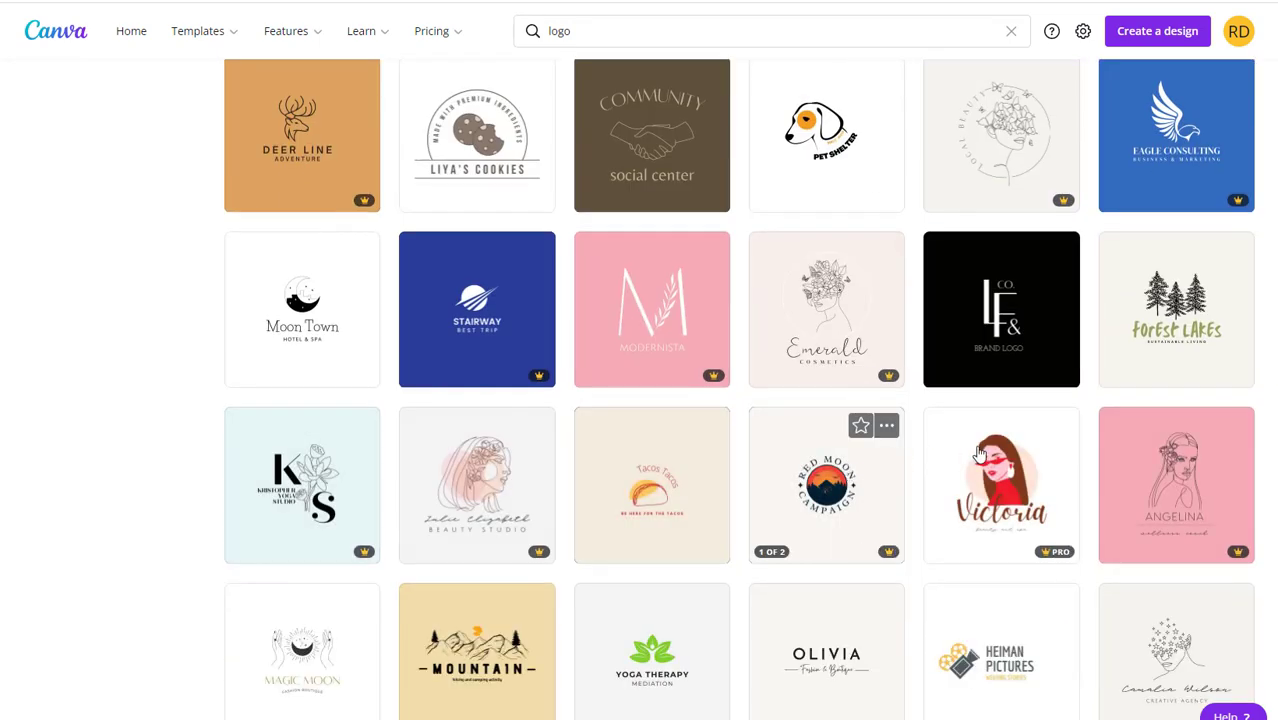
Open the round homemade cookies logo template in Canva's editor and select its curved title text.
scroll(852, 472, up, 8)
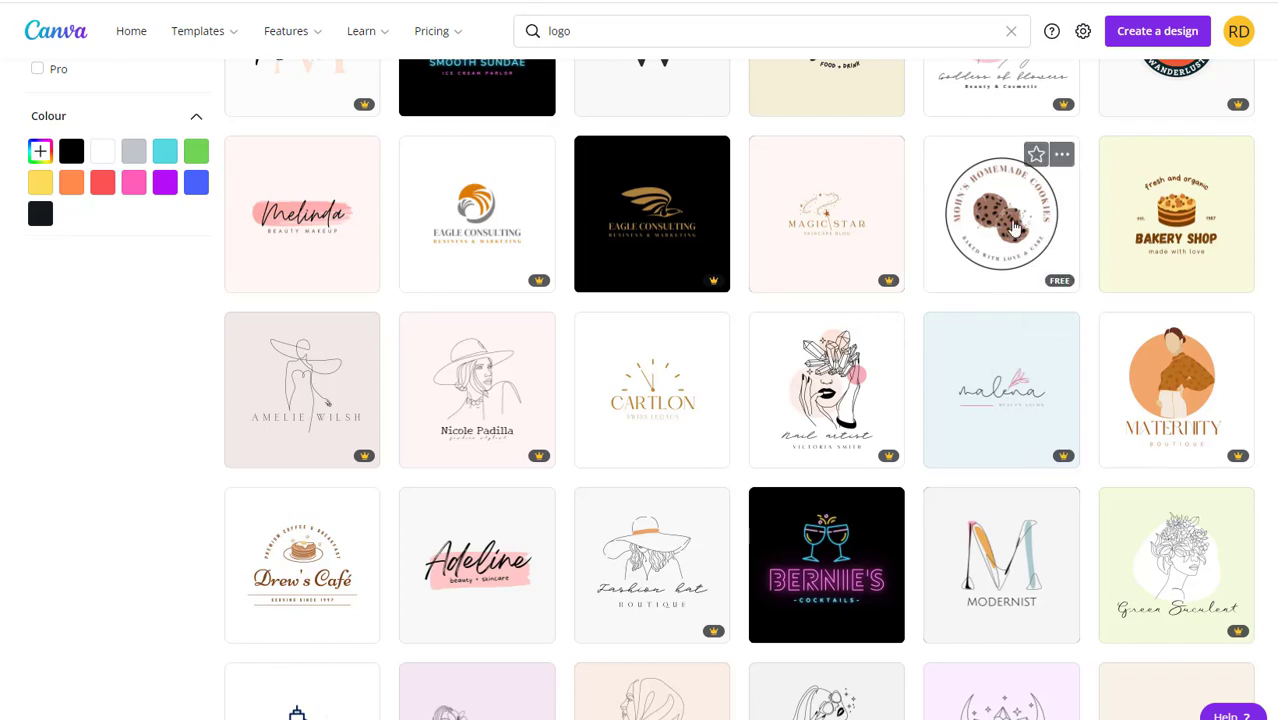
click(1014, 228)
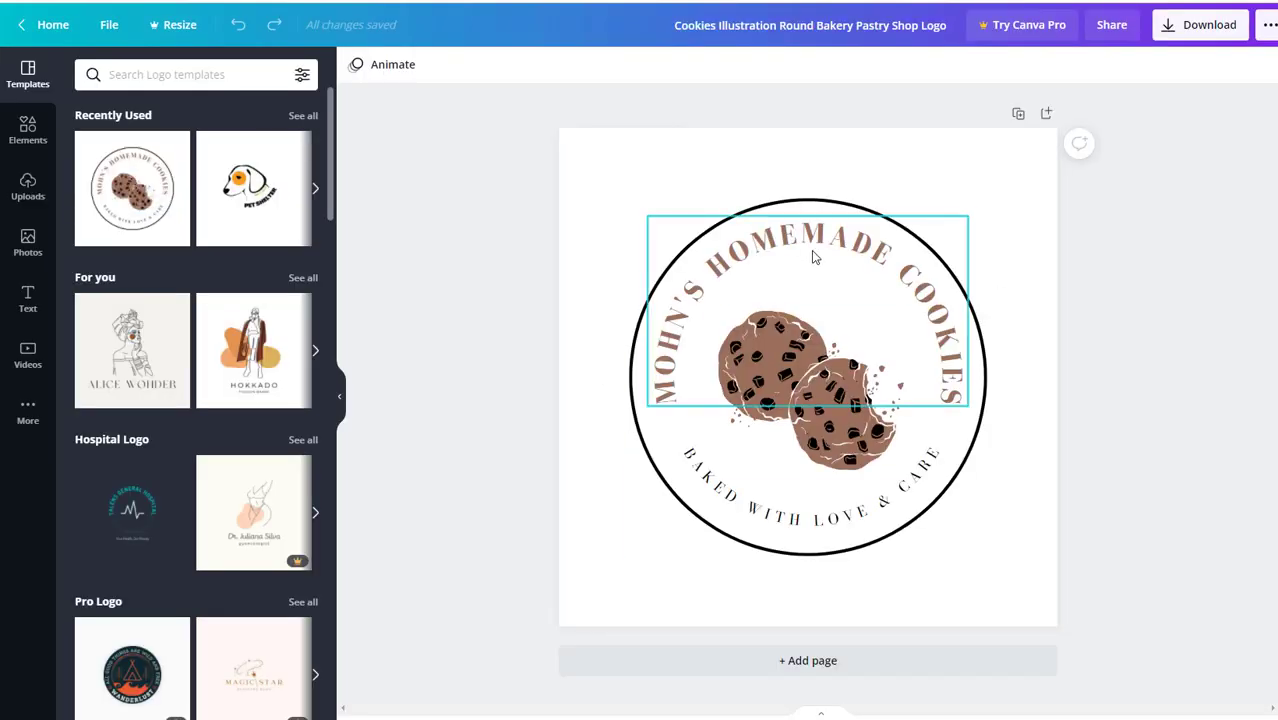
click(795, 242)
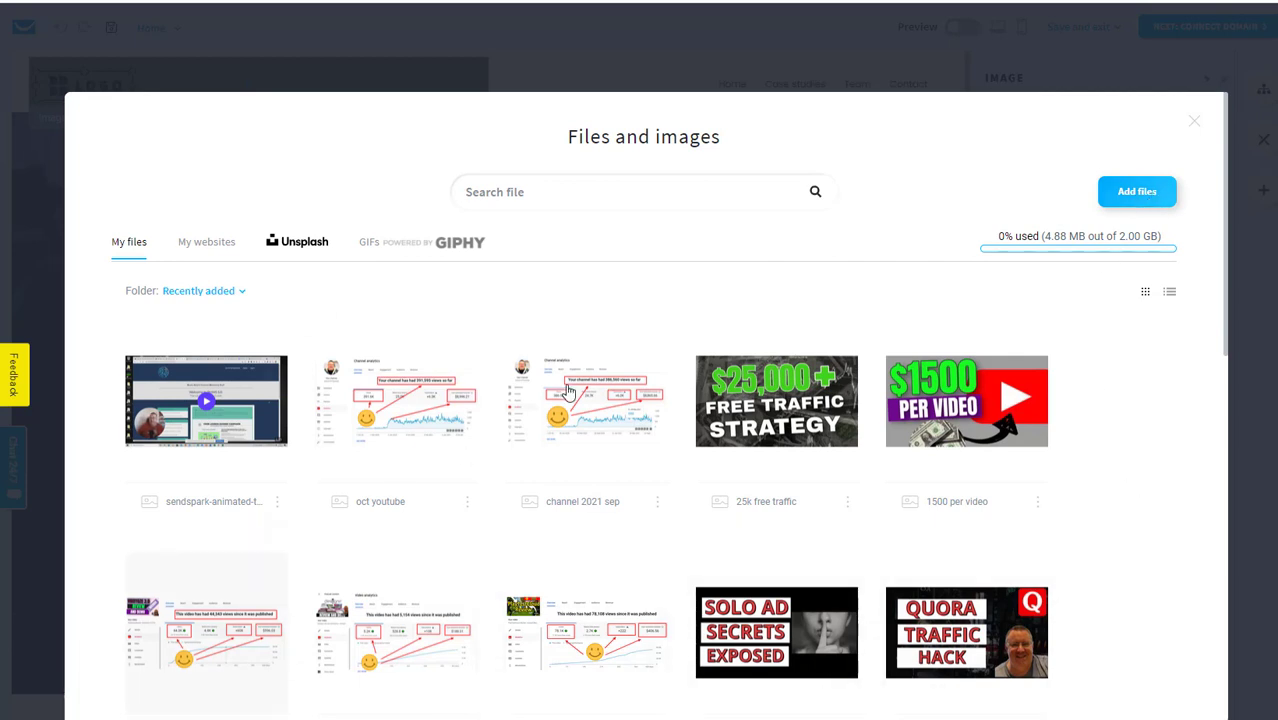
Switch back to GetResponse, close the file library without choosing an image and open the header site menu's settings.
mouse_move(586, 402)
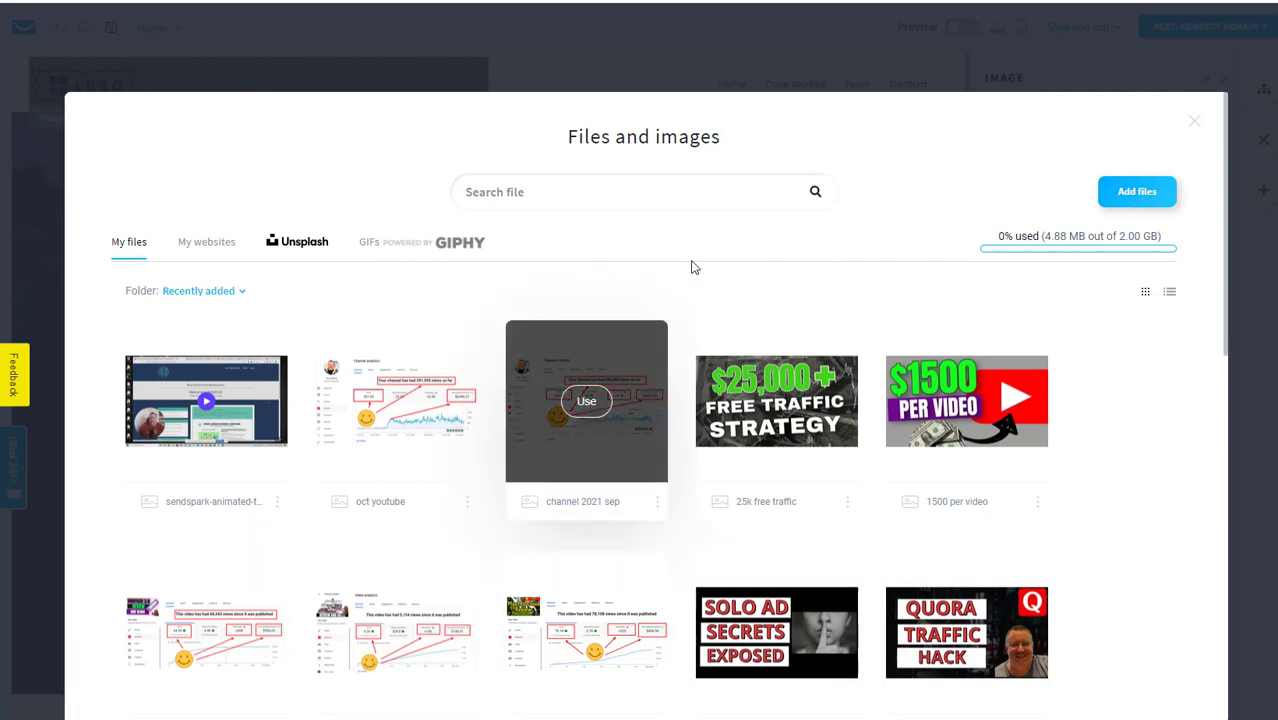
click(1196, 125)
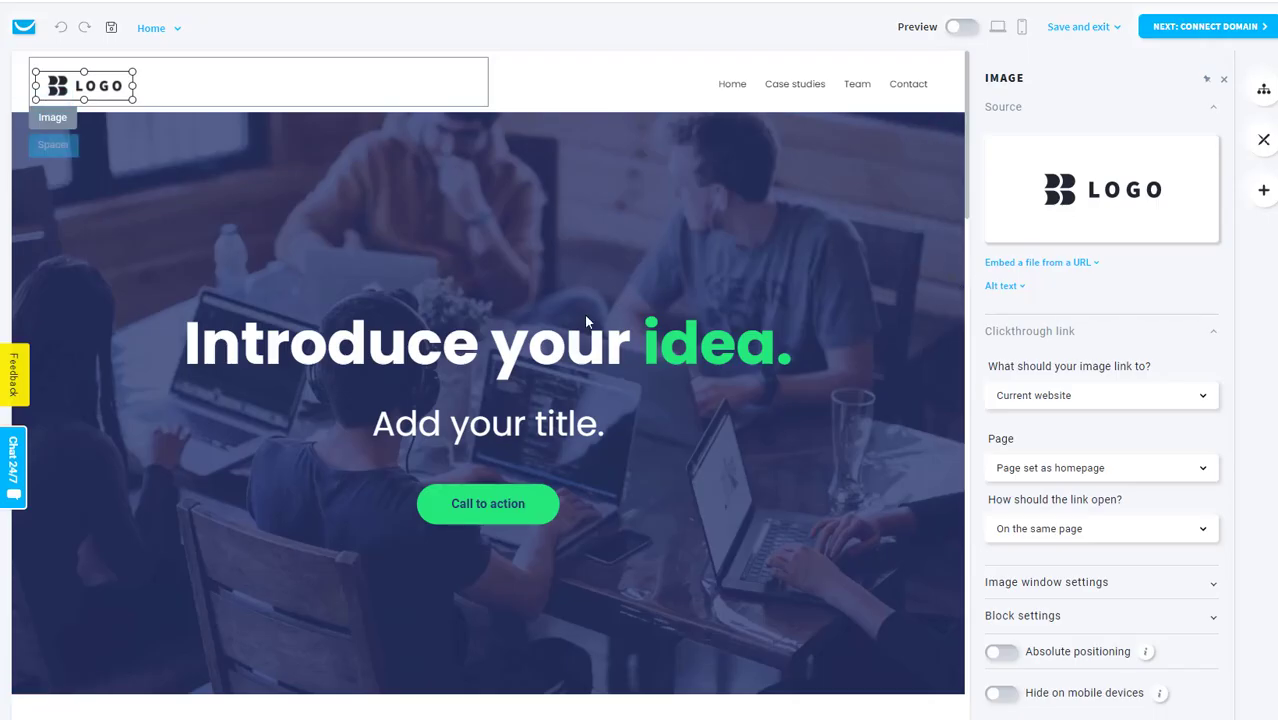
click(740, 108)
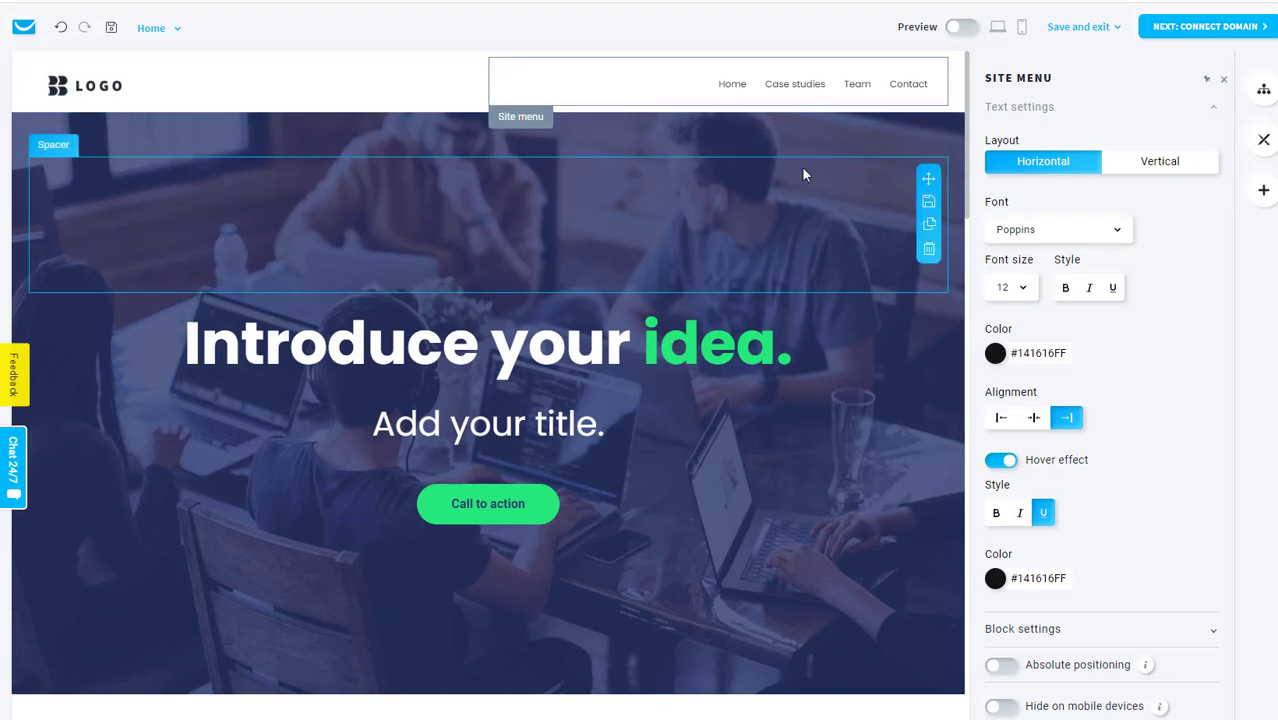
Delete the spacer above the hero headline and try duplicating the headline, removing the copy.
click(929, 251)
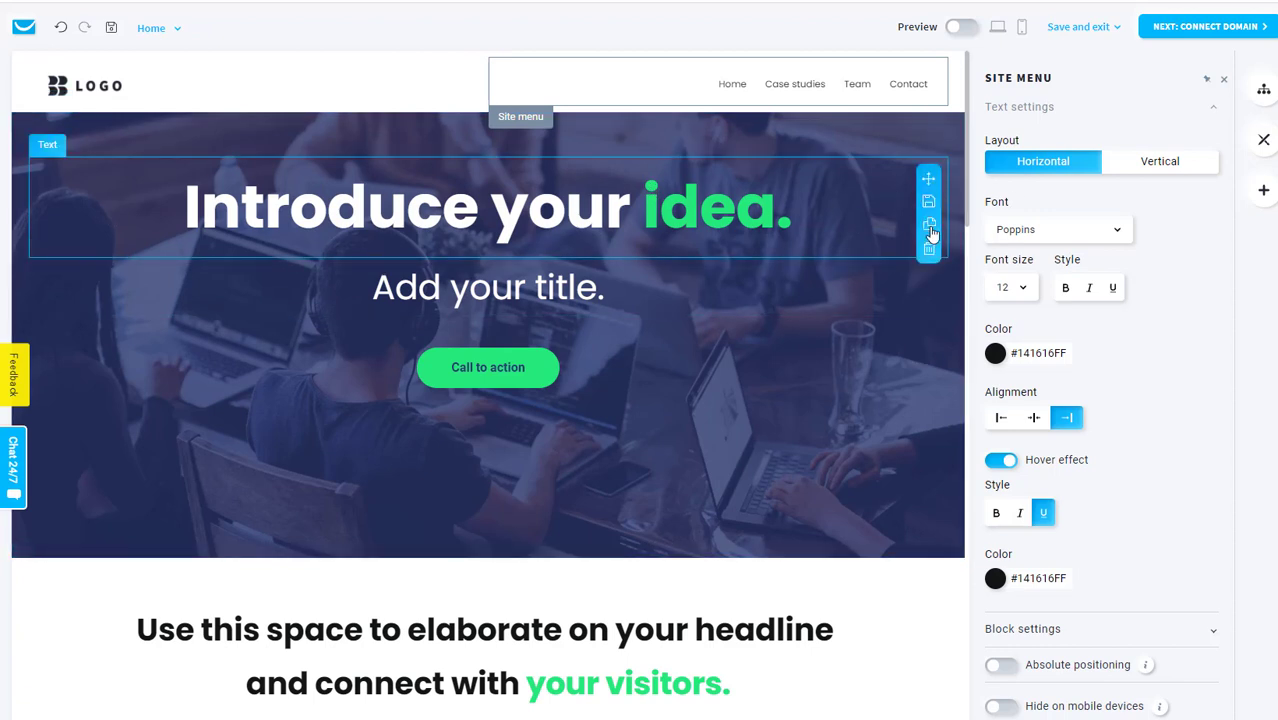
click(930, 228)
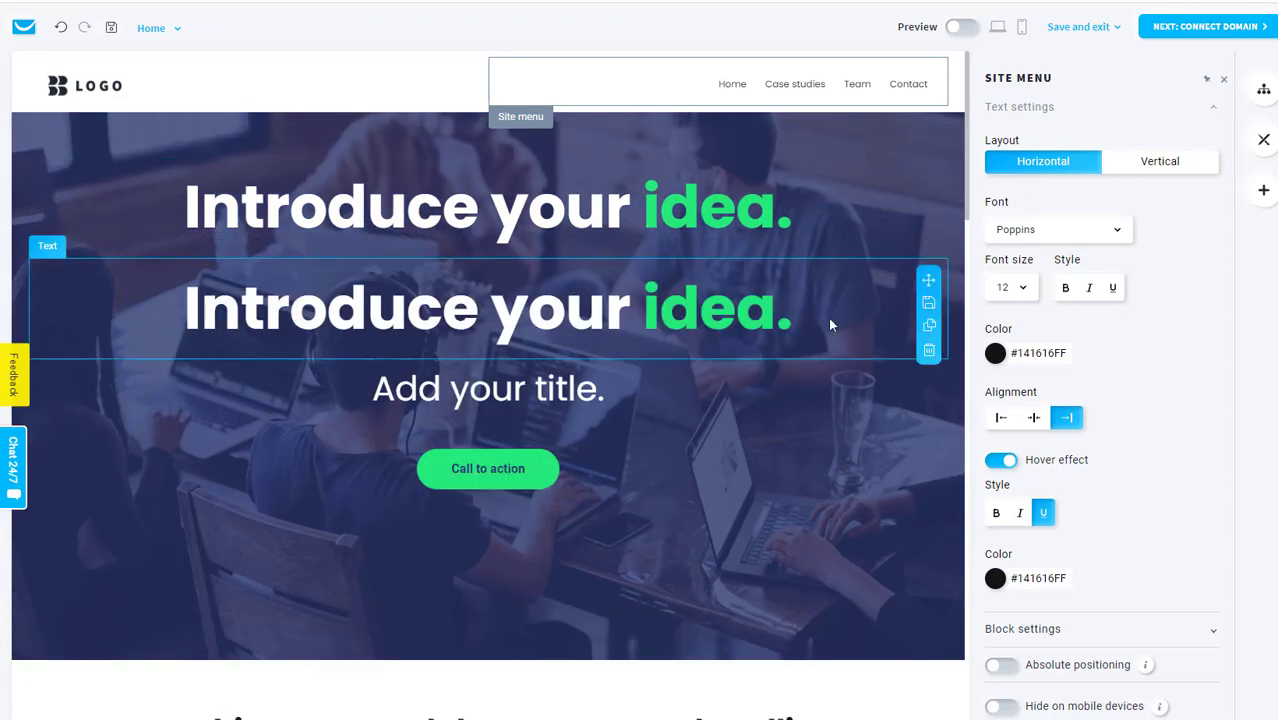
click(929, 352)
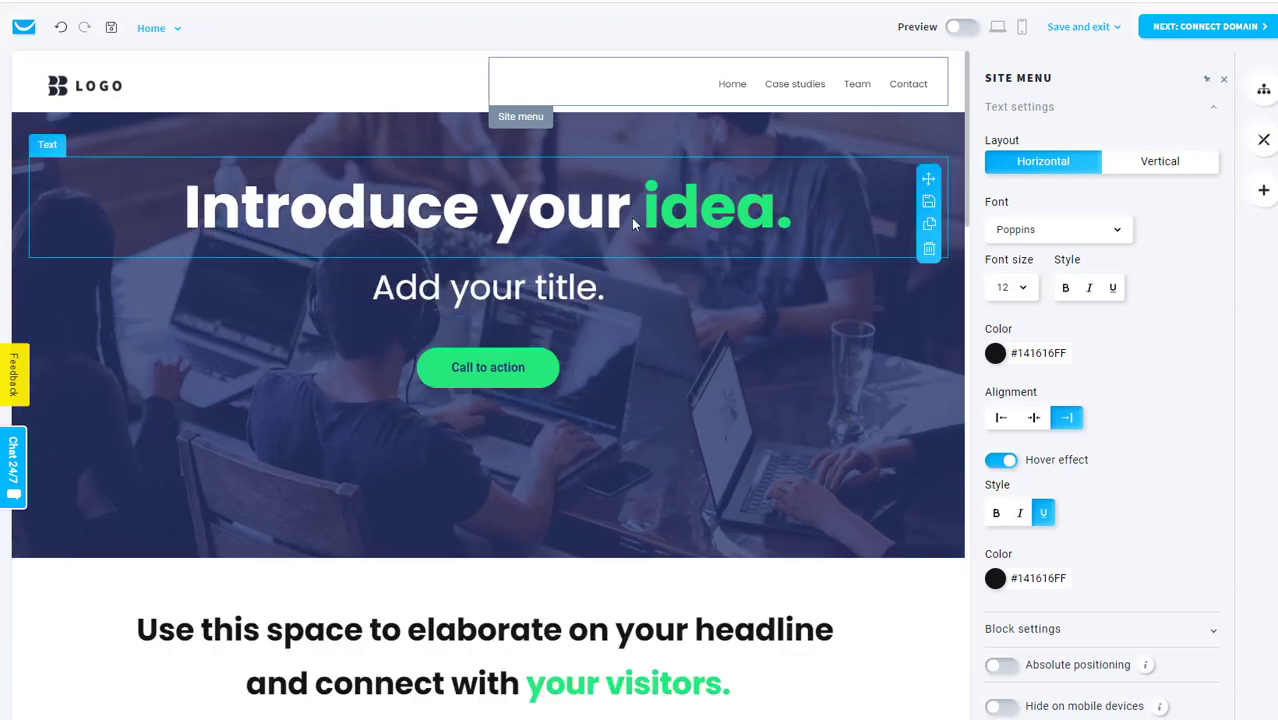
Try right alignment and the tightest line height on the hero headline, restoring the original setting after each.
click(631, 217)
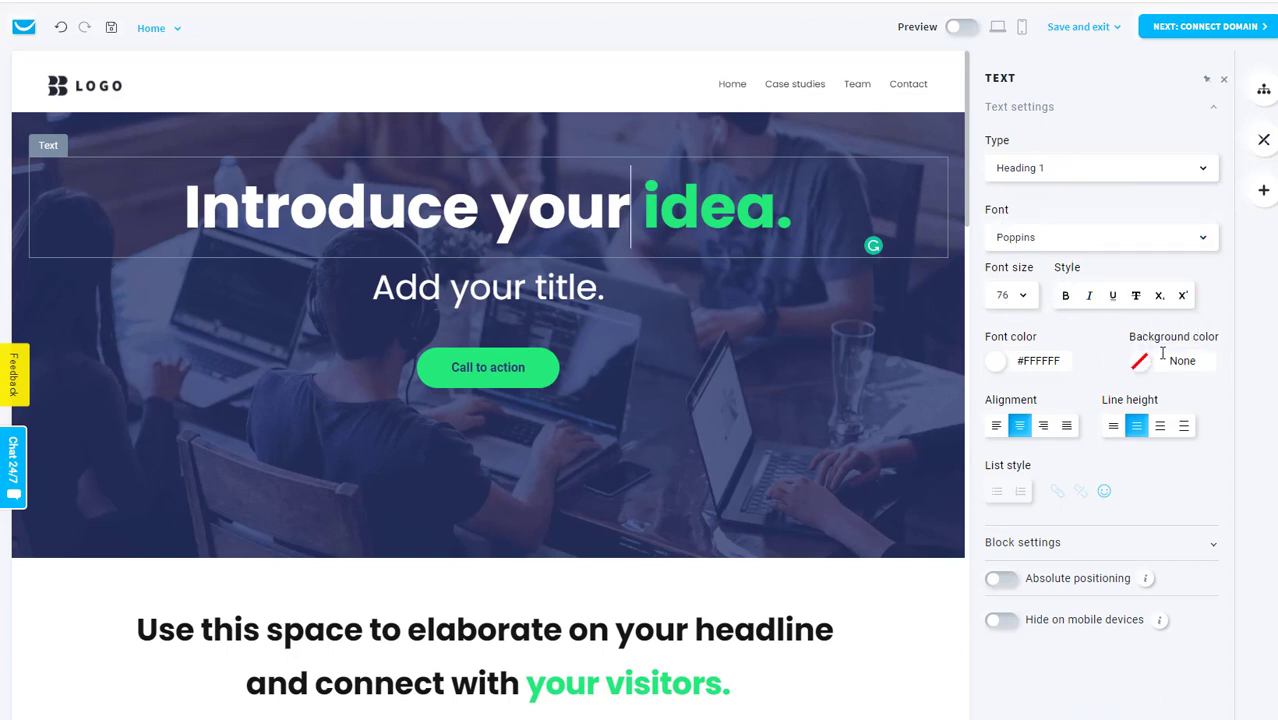
click(1046, 426)
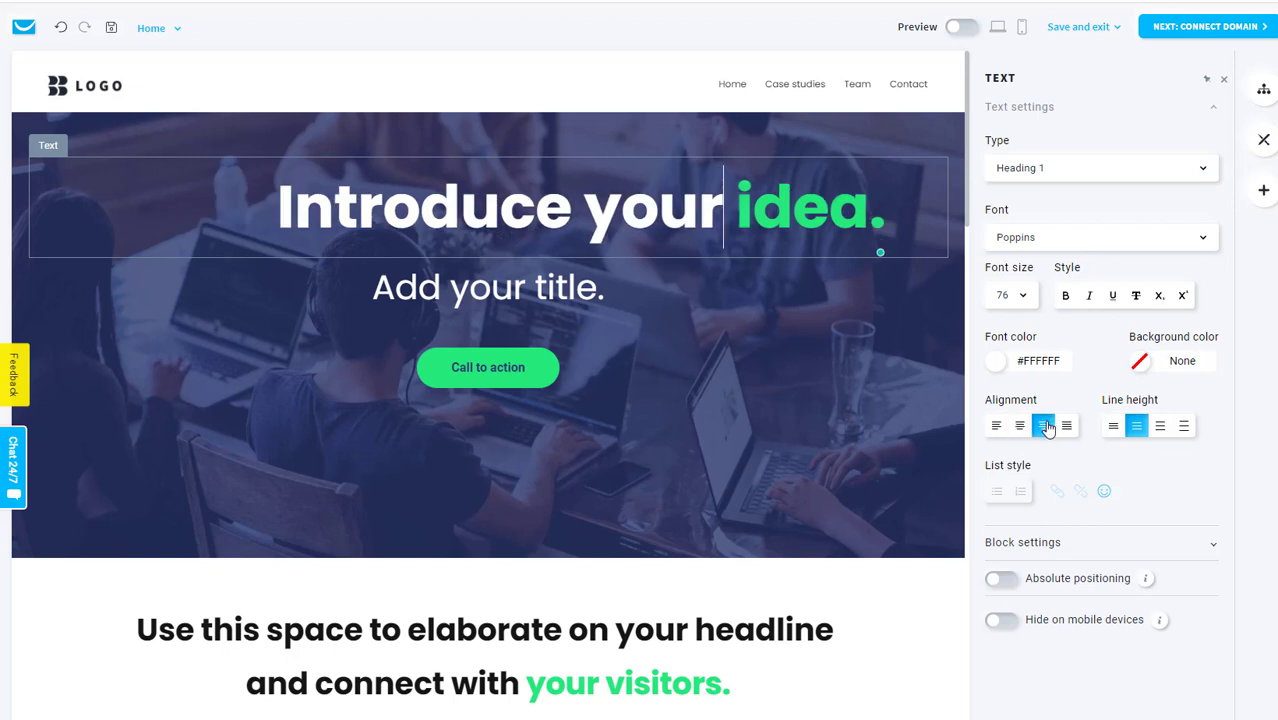
click(1021, 426)
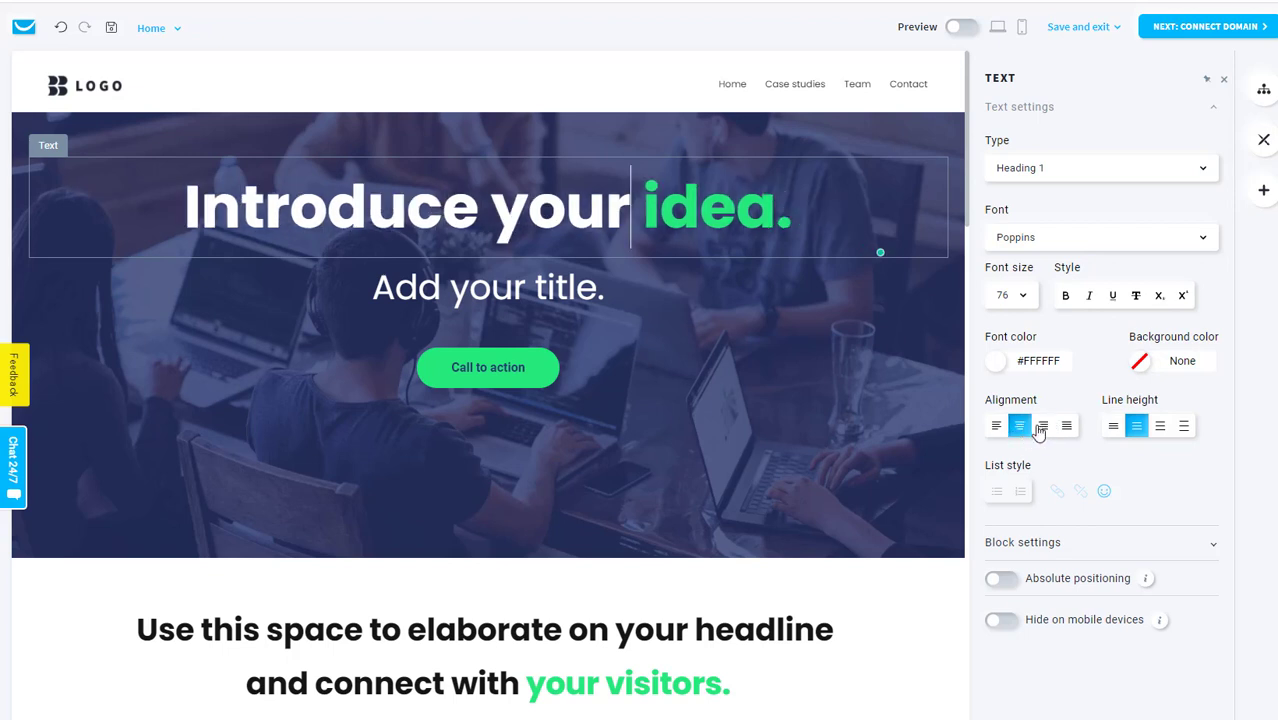
click(1114, 426)
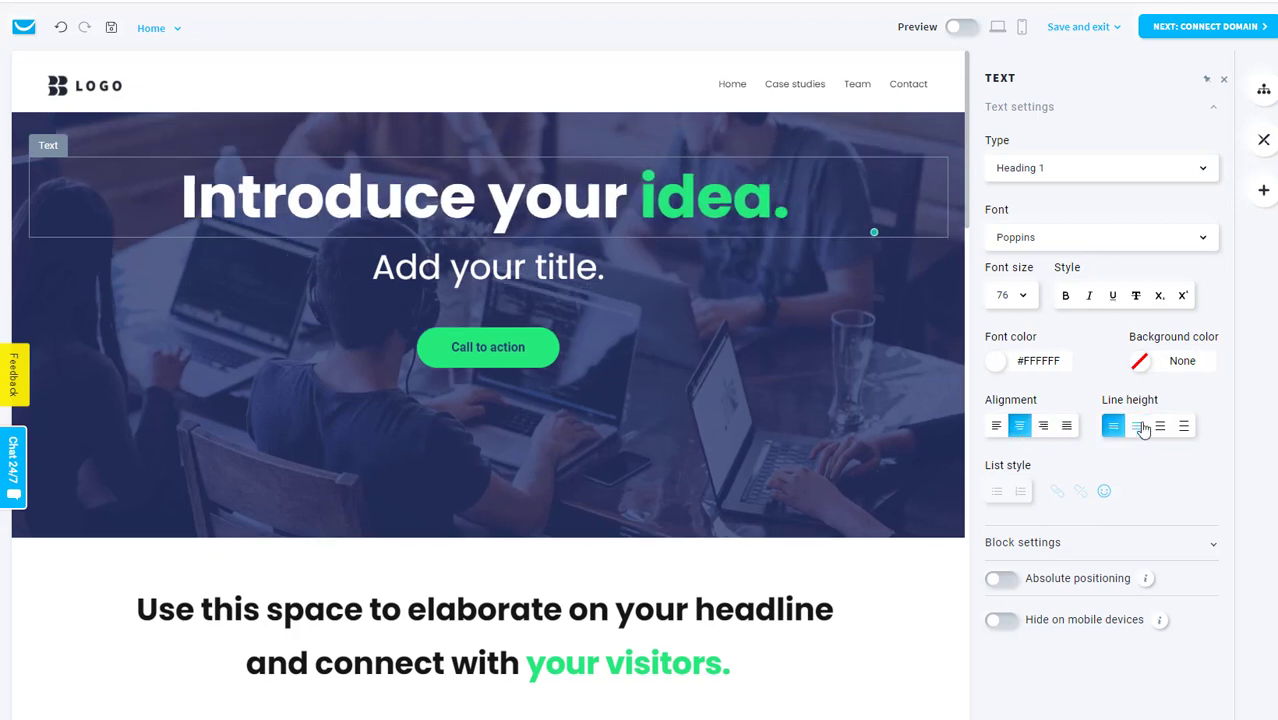
click(1138, 427)
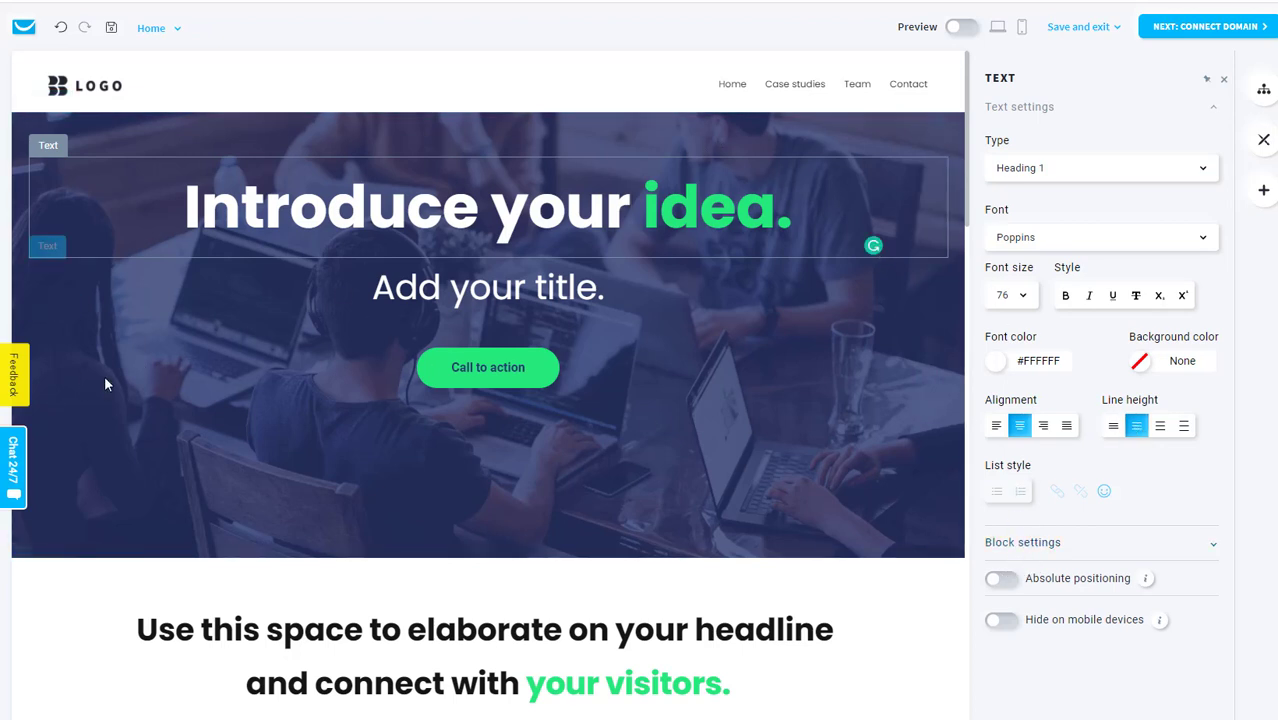
Open the file library to replace the hero section's background image and browse the Unsplash photos.
click(88, 441)
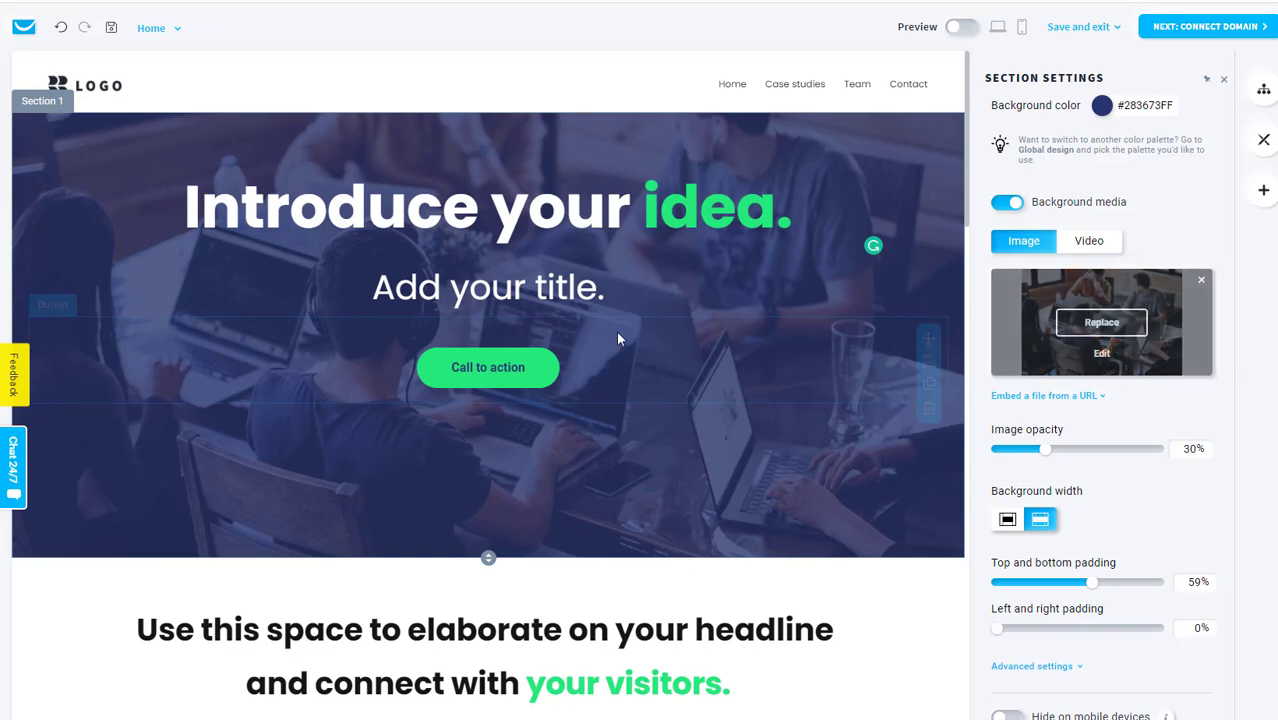
mouse_move(1077, 354)
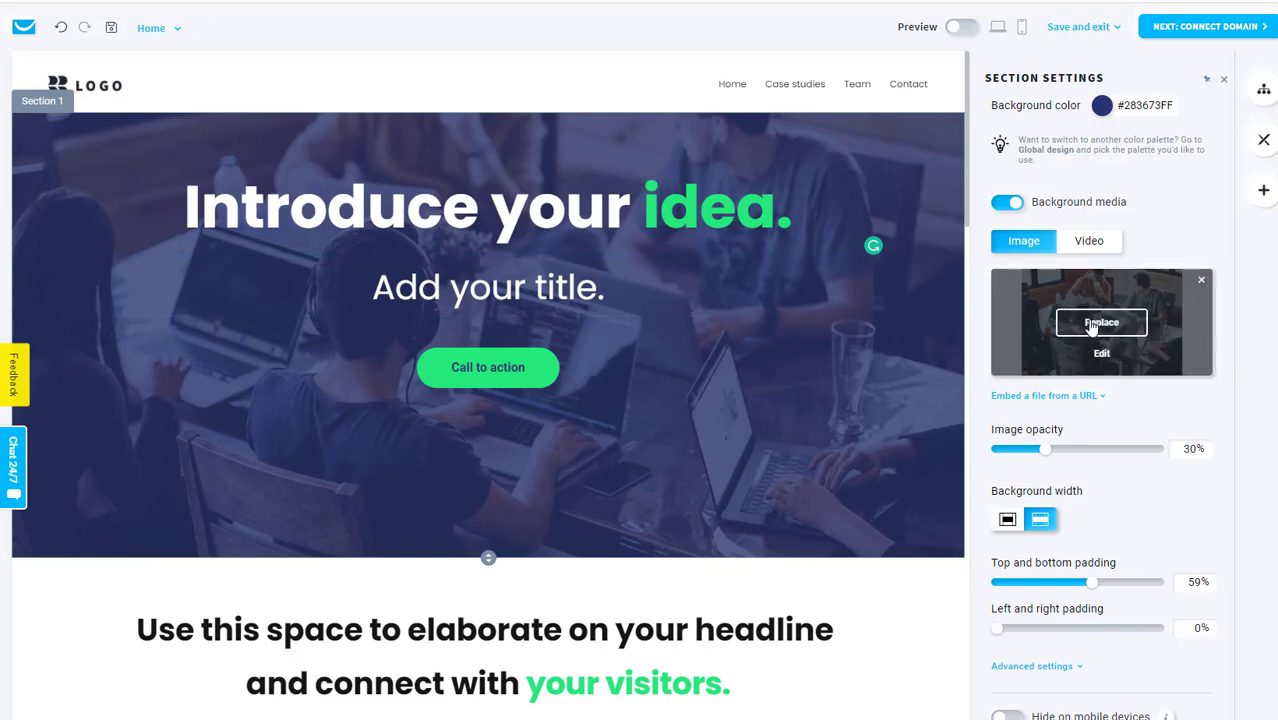
click(1097, 323)
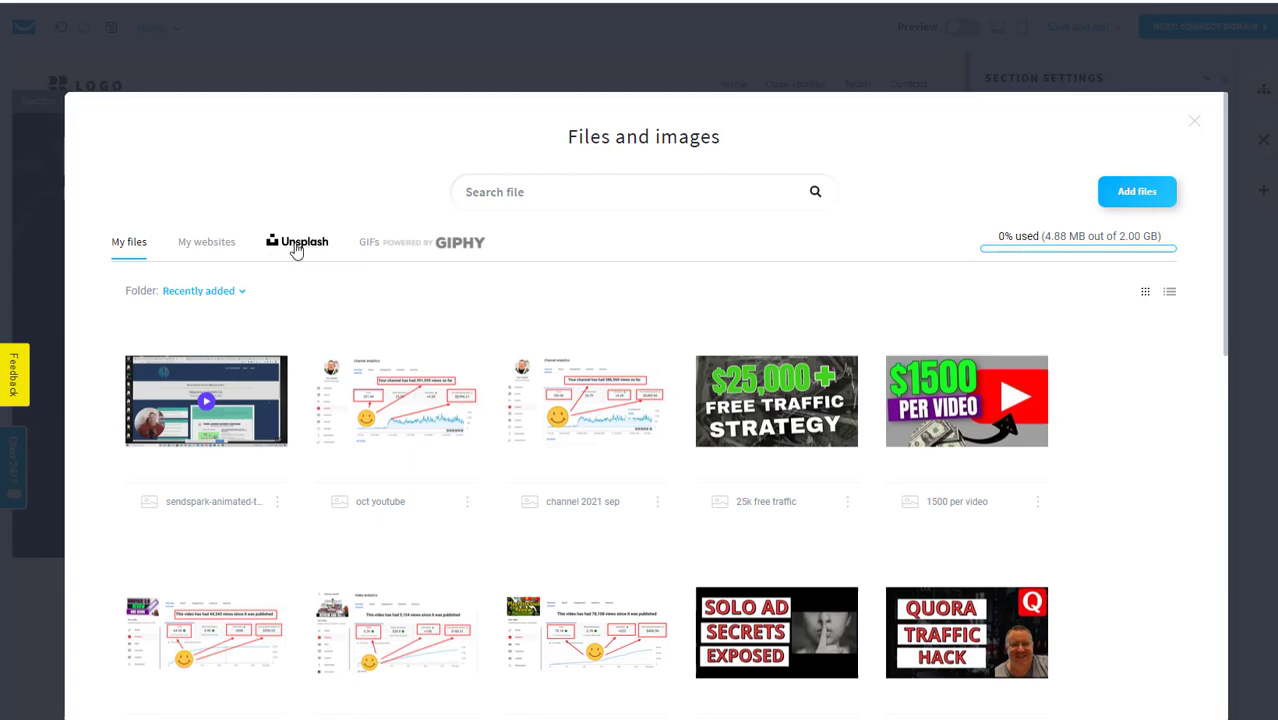
click(296, 245)
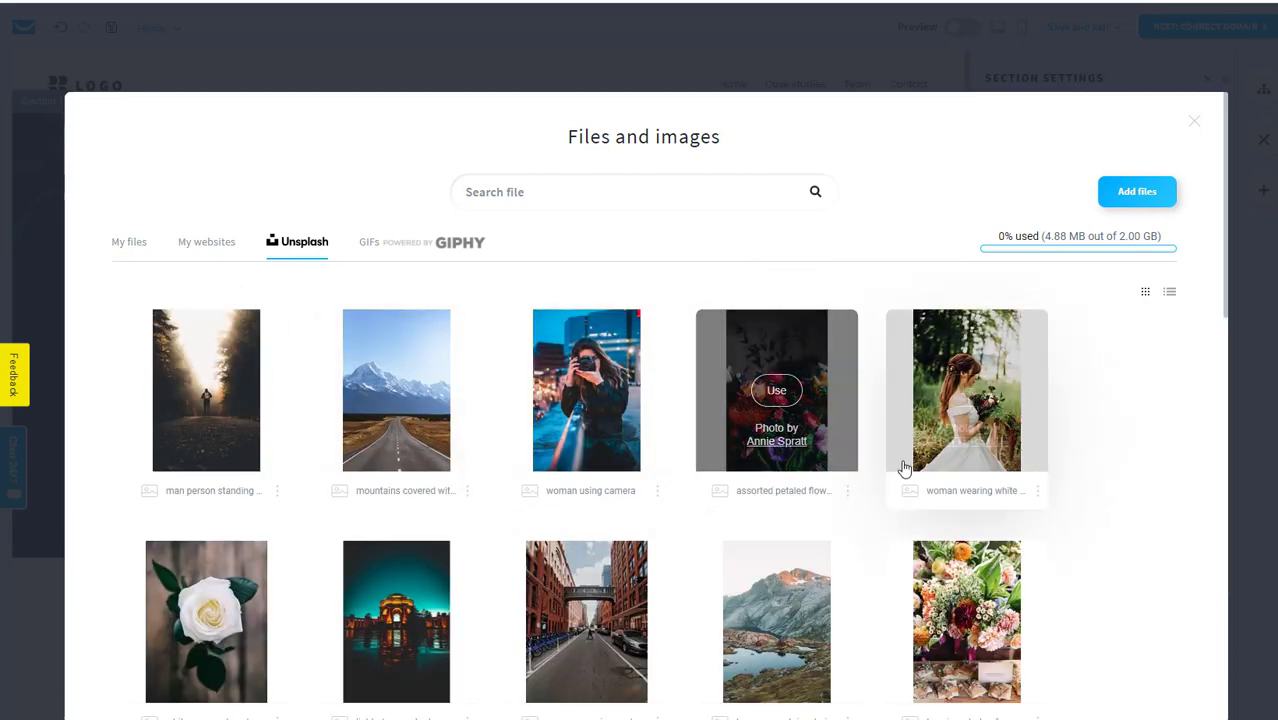
scroll(900, 450, down, 4)
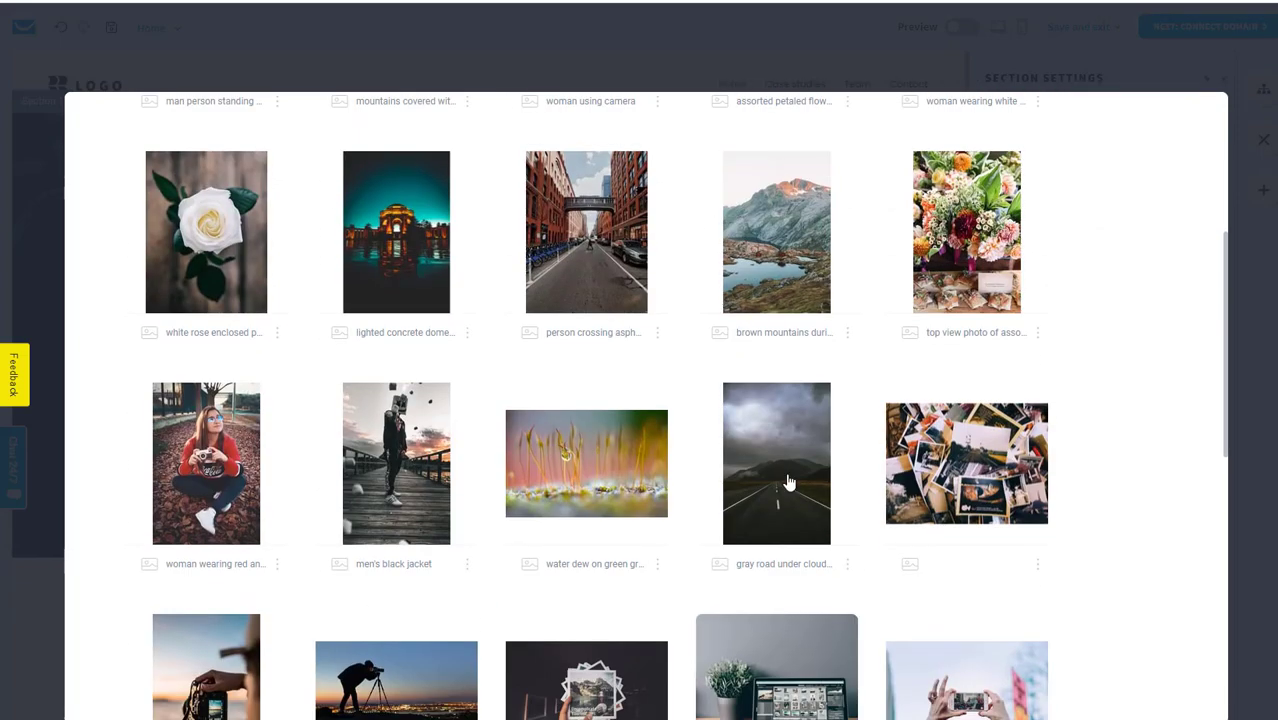
scroll(593, 448, down, 3)
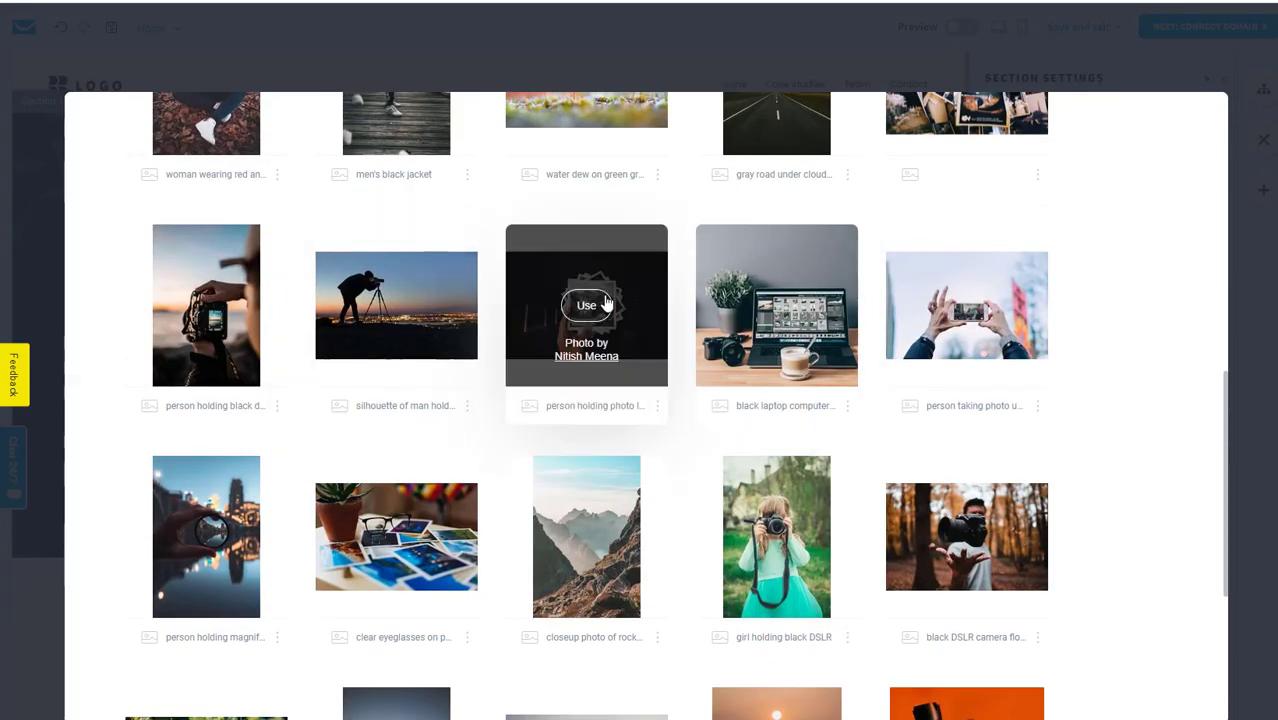
scroll(605, 303, up, 7)
Search Unsplash for "office" and use the photo of the seated female worker as the hero background.
click(534, 192)
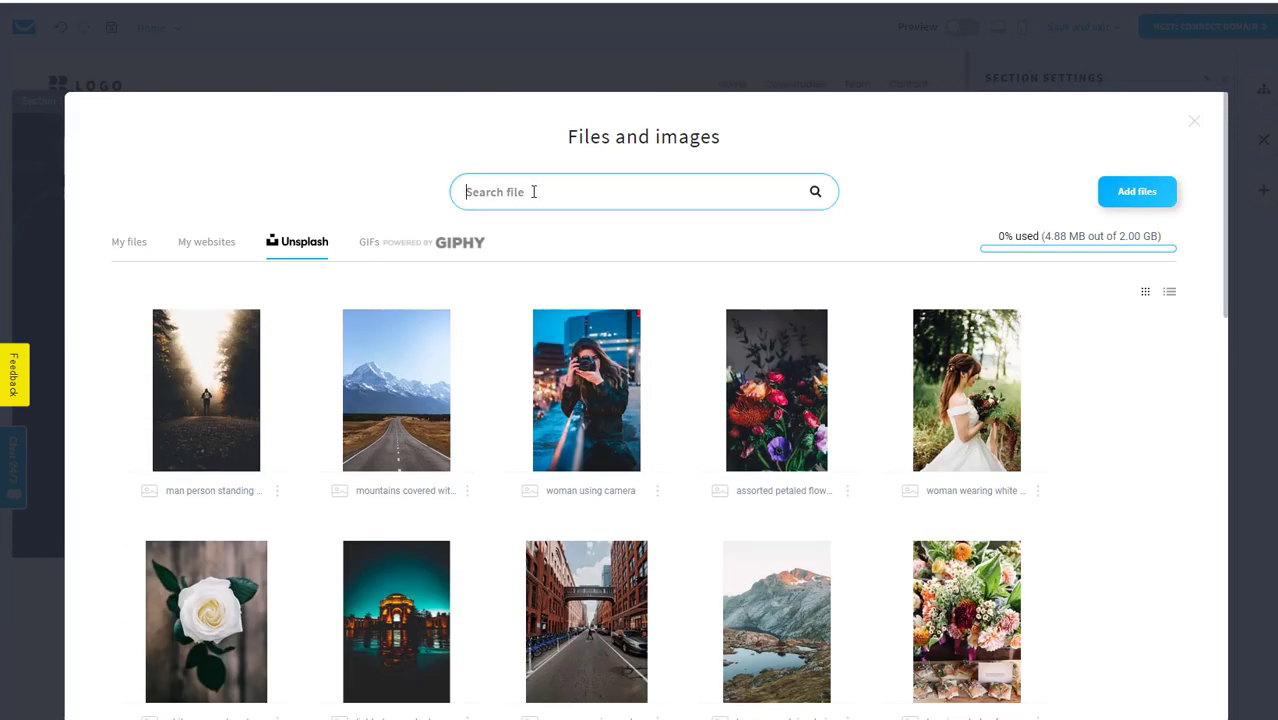
text(off)
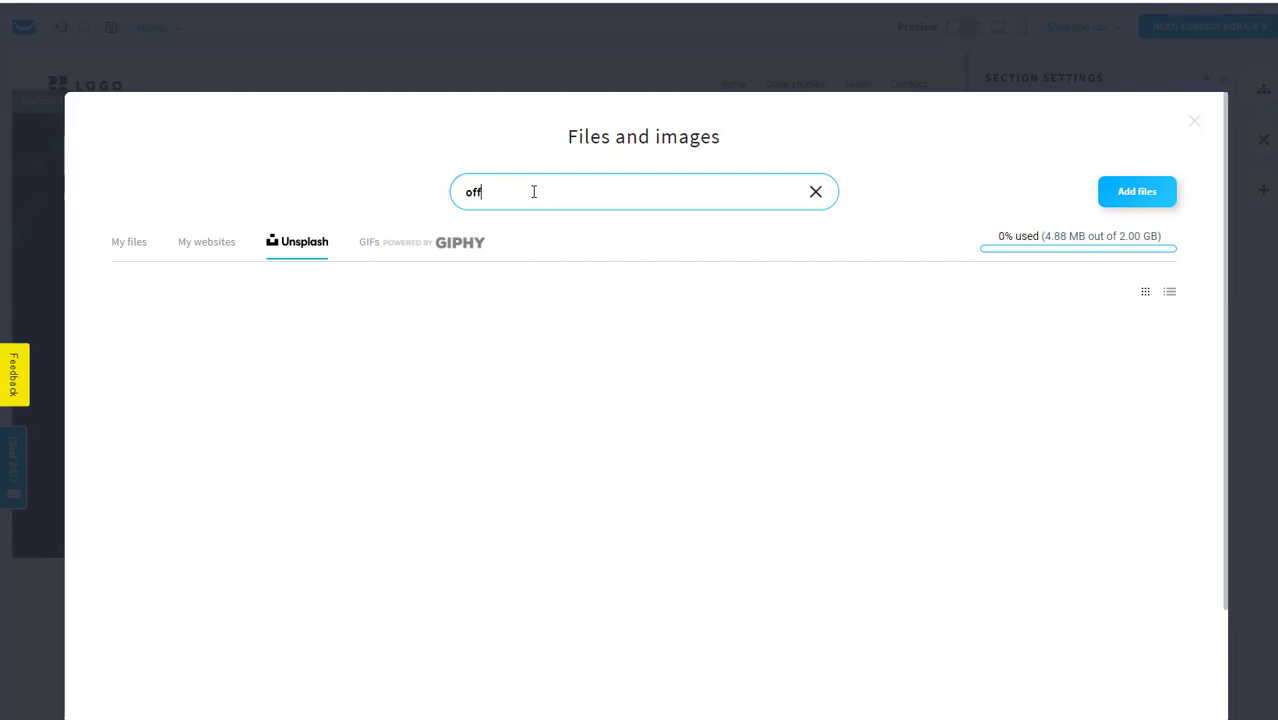
text(io)
text(ice)
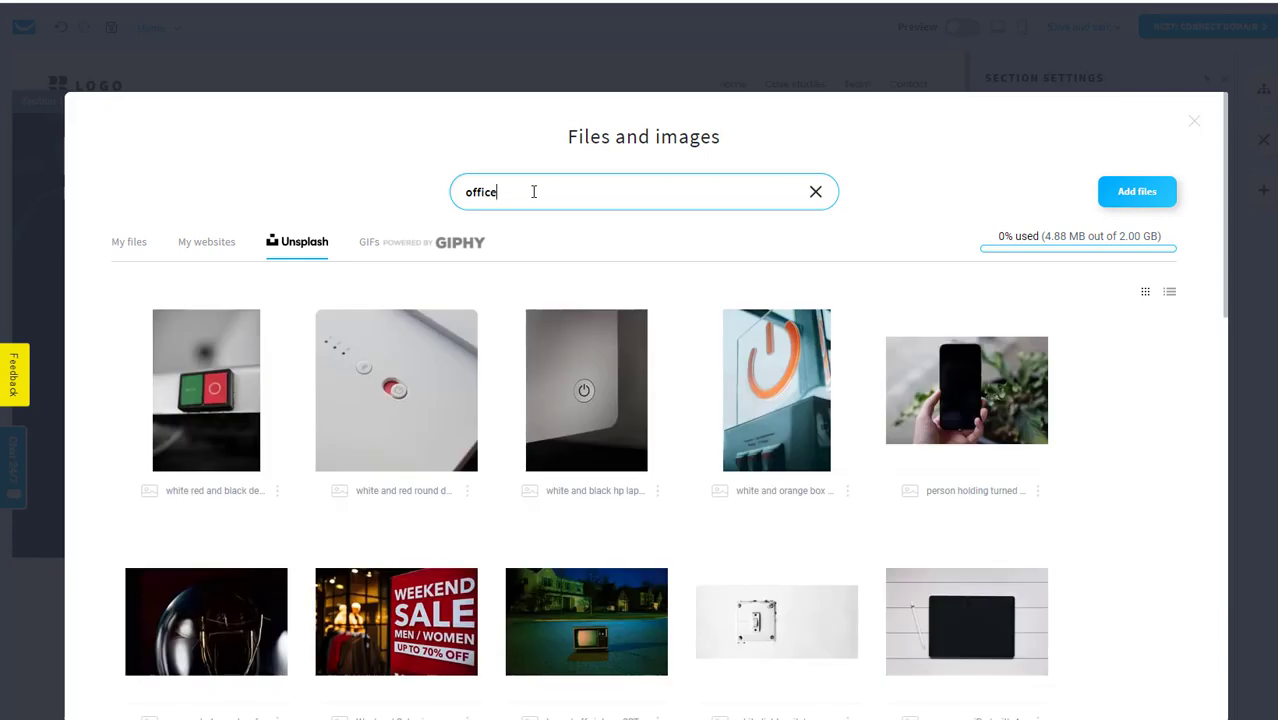
scroll(716, 498, down, 3)
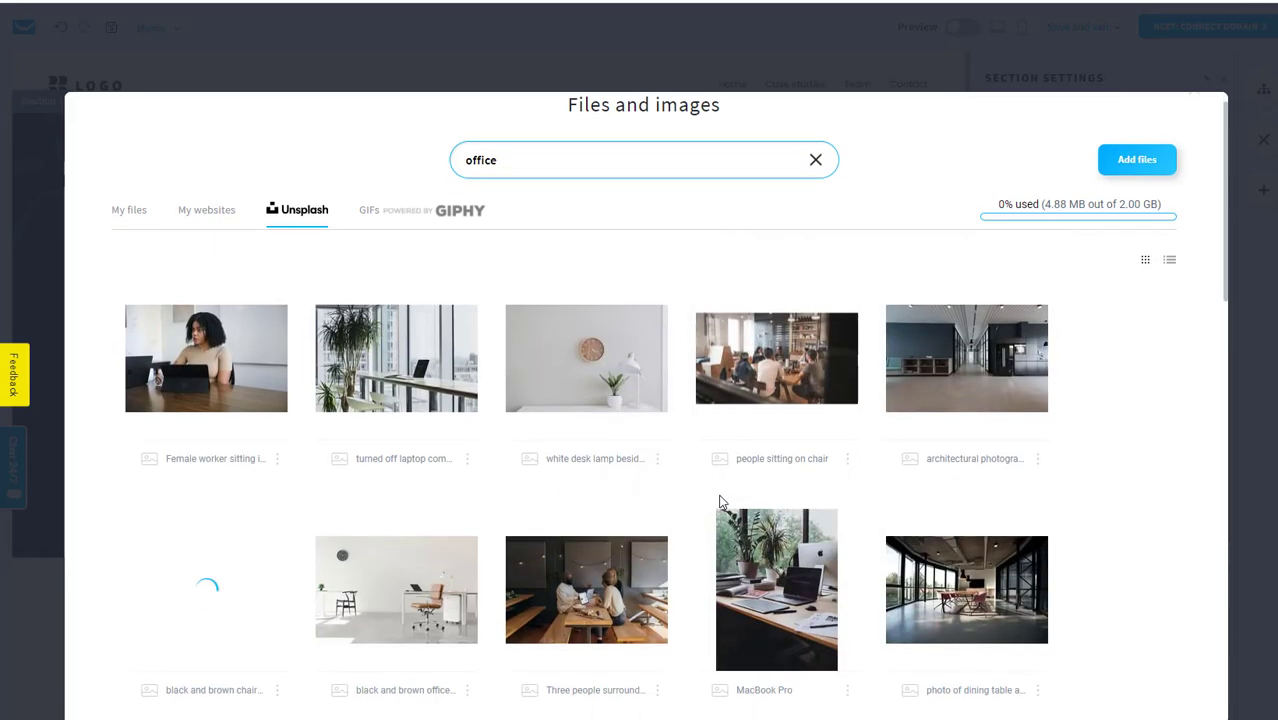
click(207, 236)
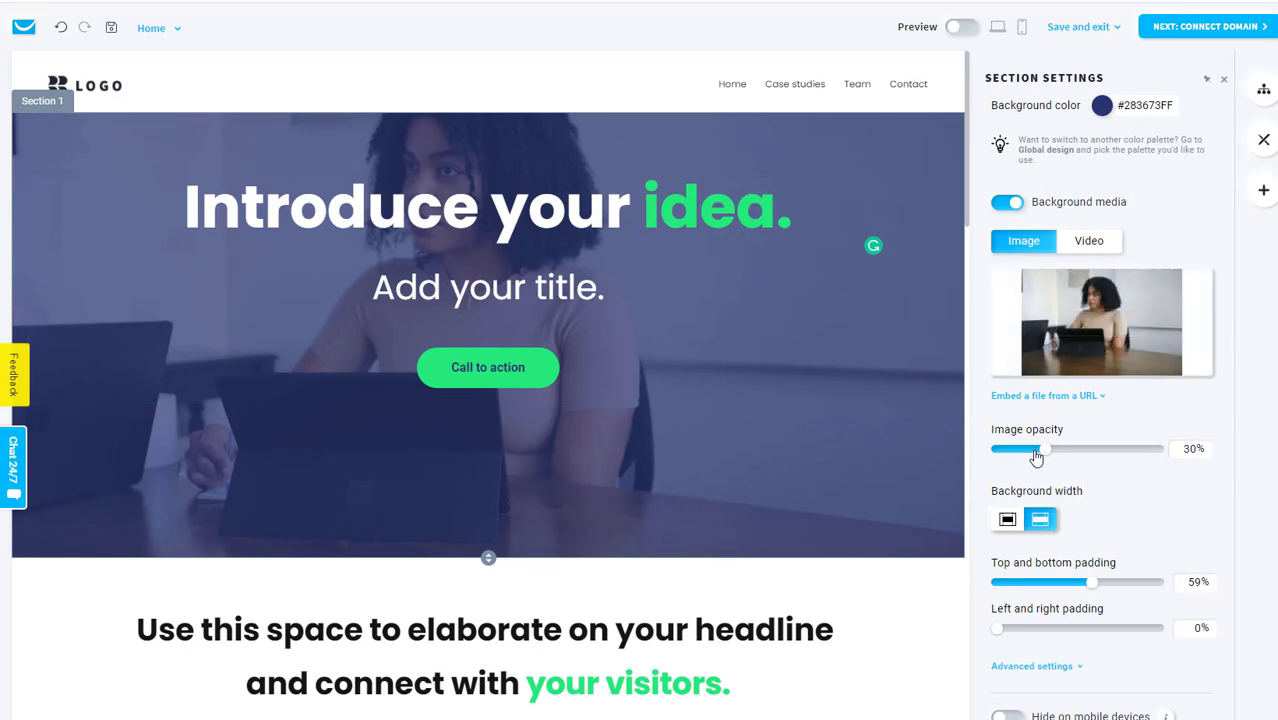
Set the hero background's image opacity to 25% and look over the sections further down the Home page.
mouse_move(1036, 456)
mouse_down()
mouse_move(1013, 456)
mouse_move(1175, 453)
mouse_move(1029, 455)
mouse_up()
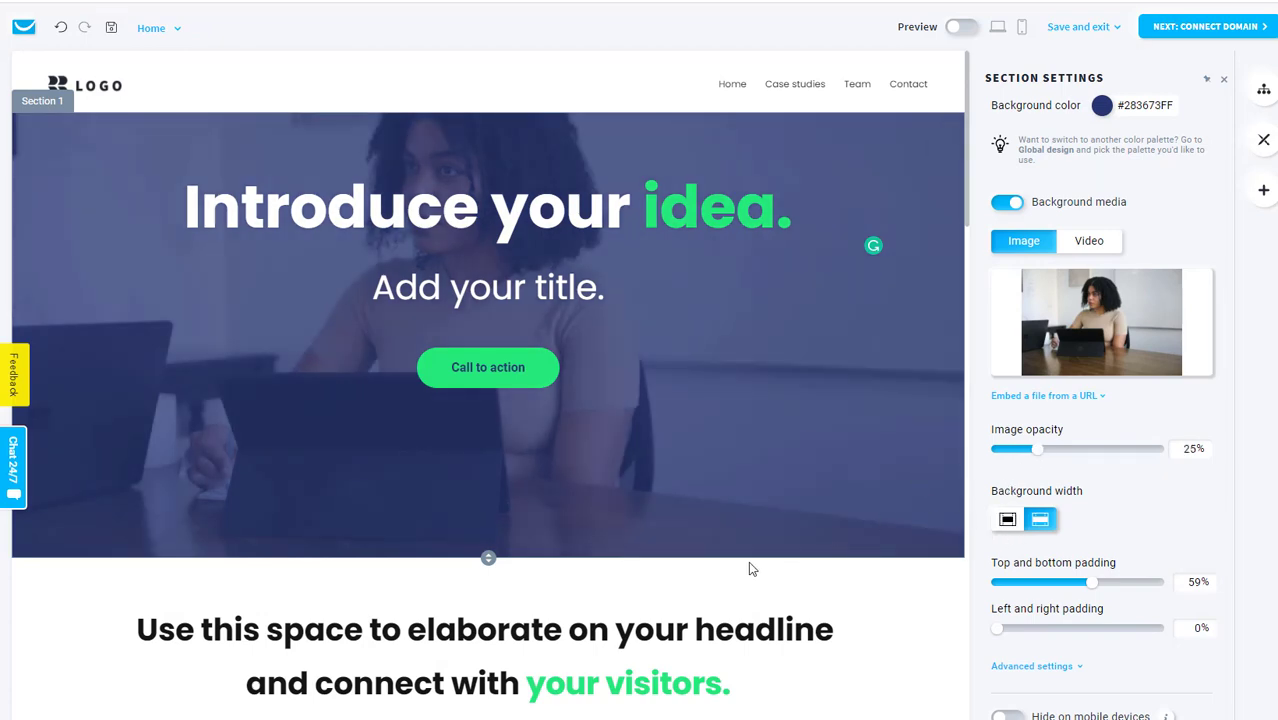
scroll(795, 407, down, 5)
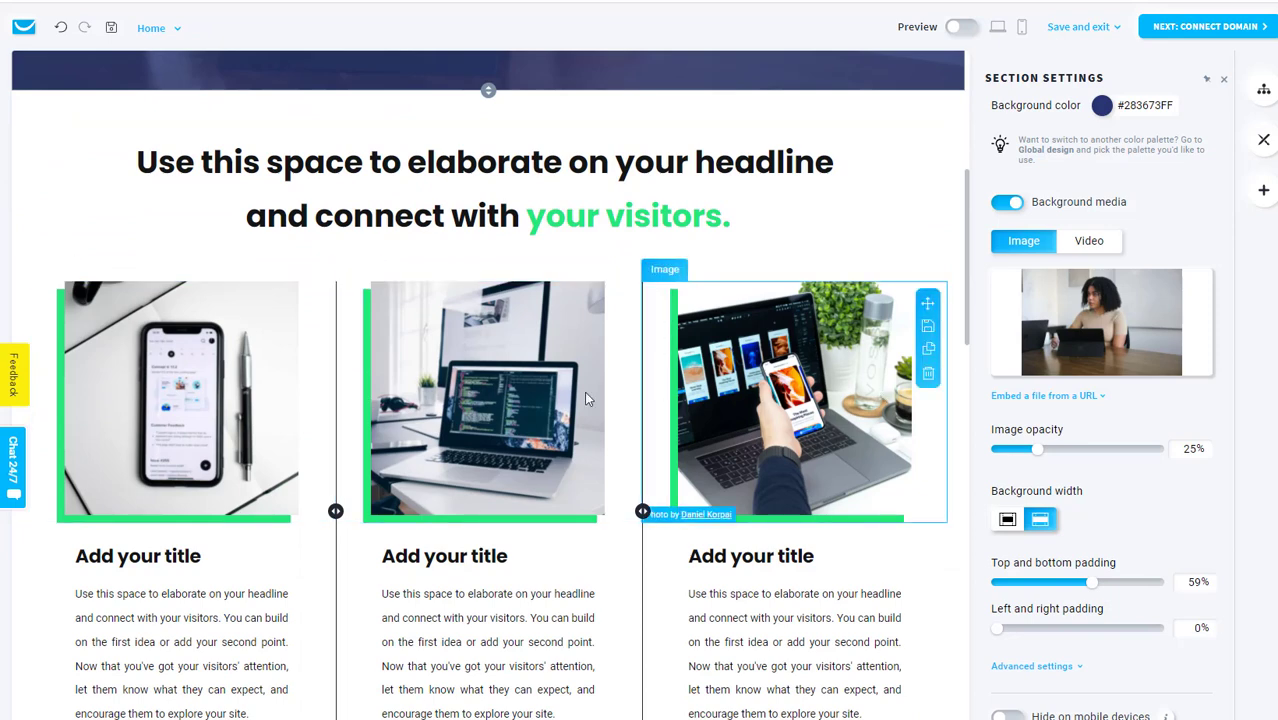
scroll(255, 380, down, 3)
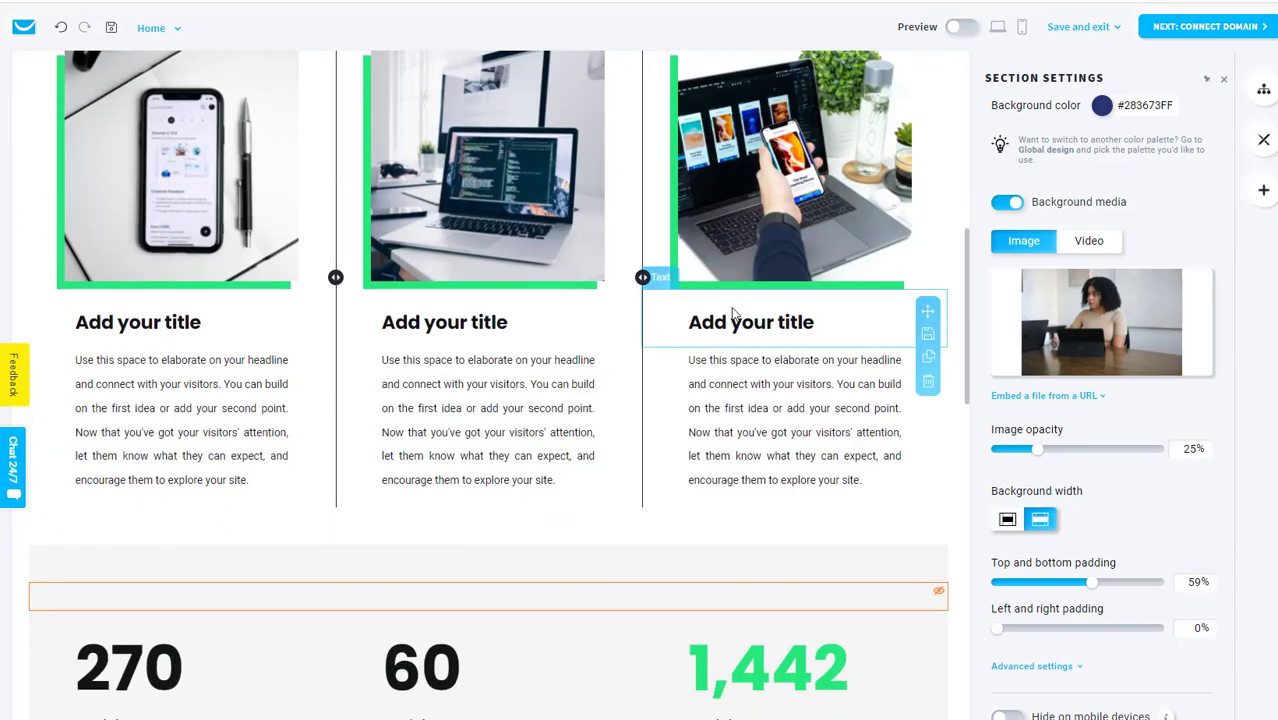
scroll(291, 537, down, 4)
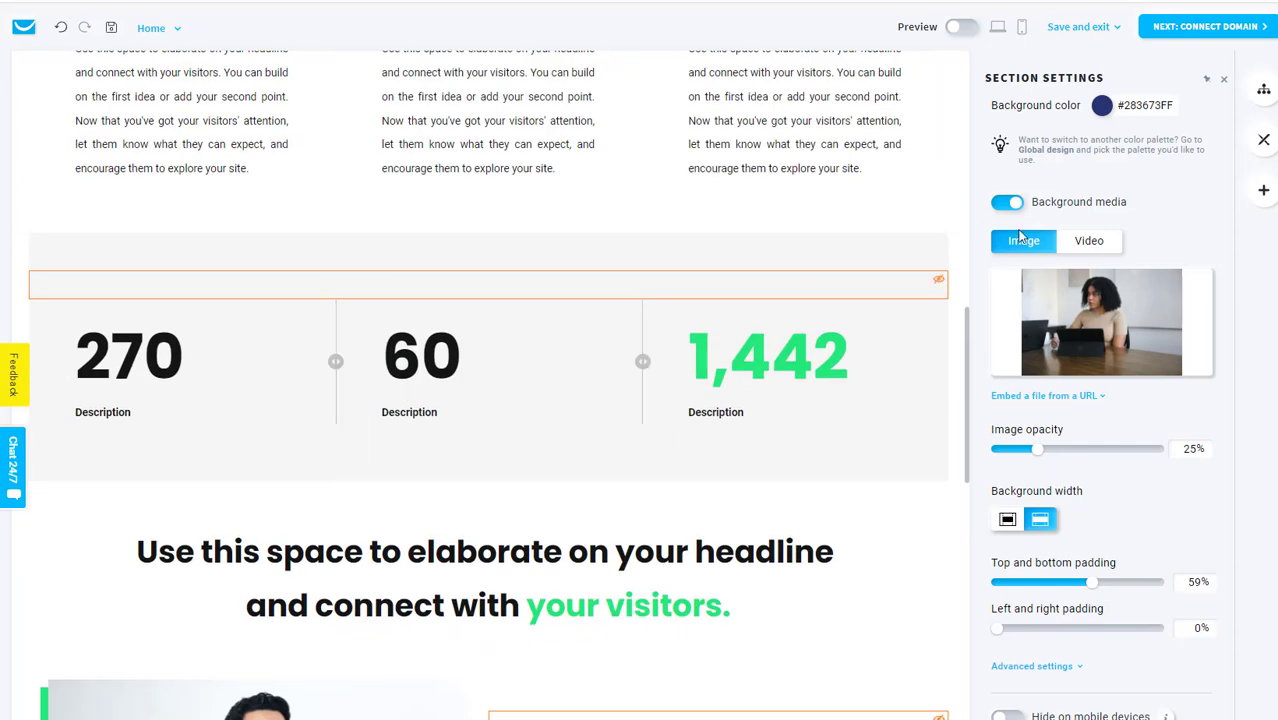
scroll(705, 271, up, 10)
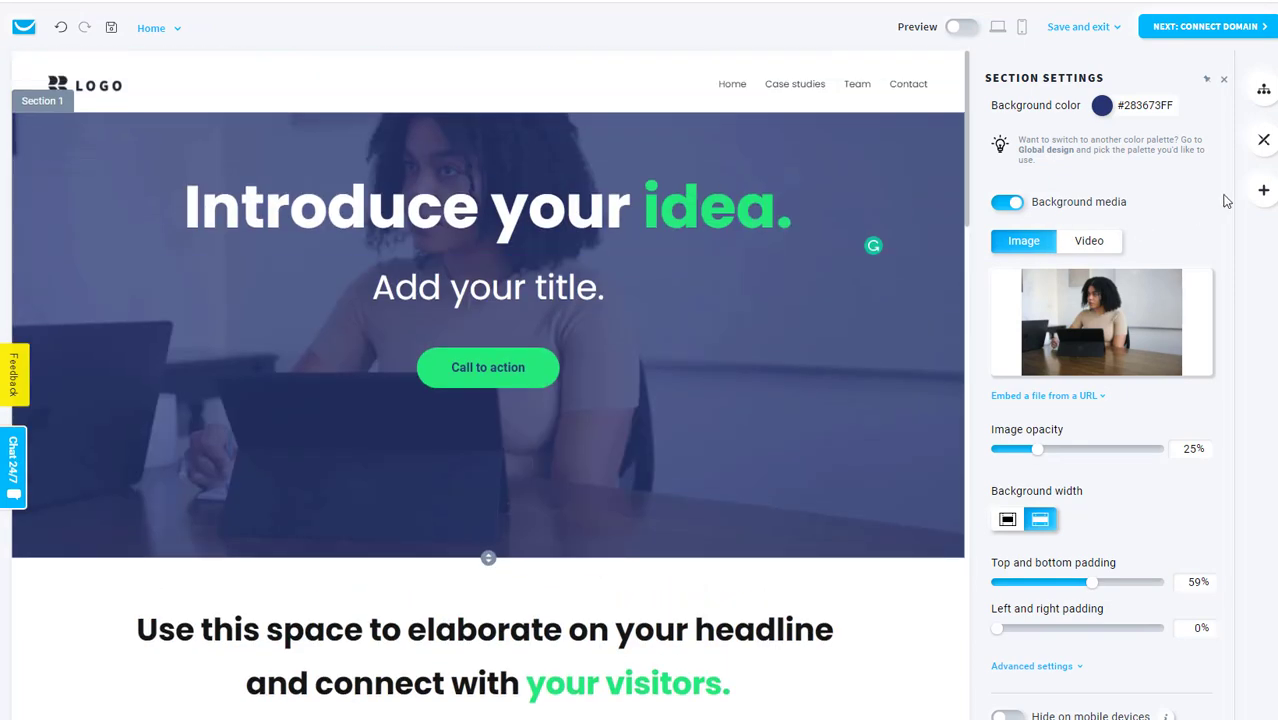
Try a countdown Timer element between the header and the hero section, view its settings and delete it.
click(1264, 192)
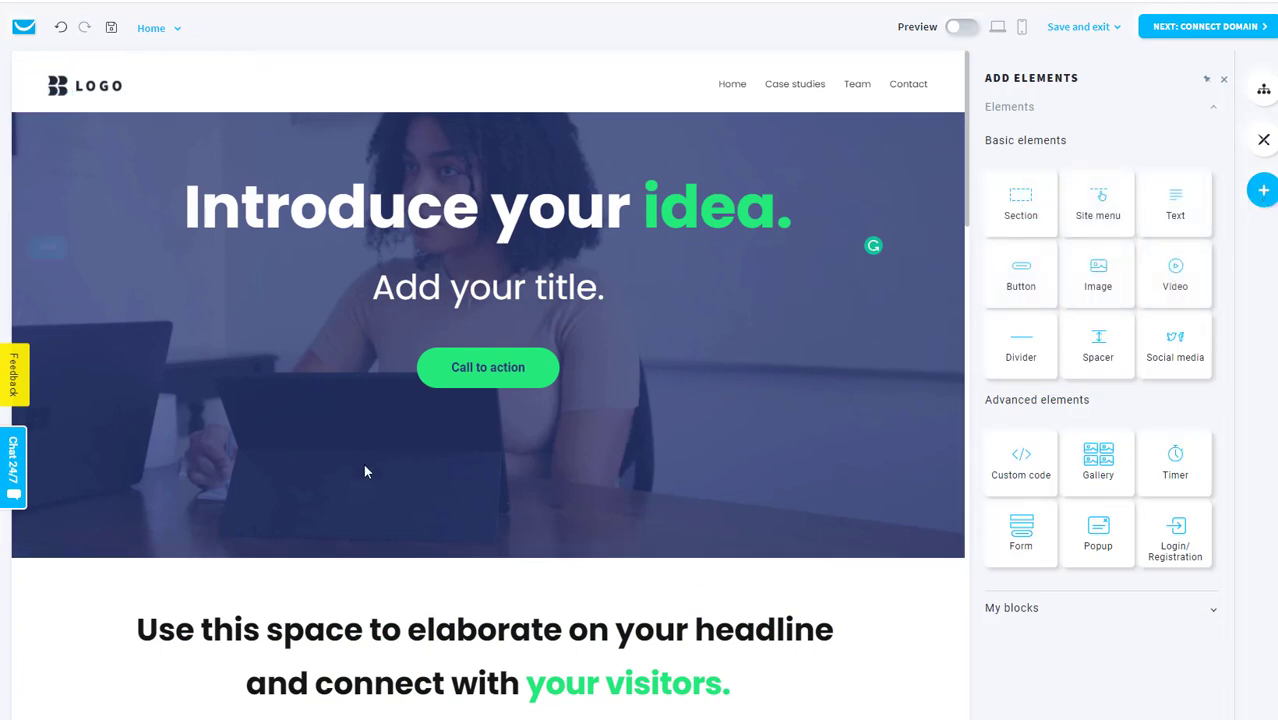
click(716, 100)
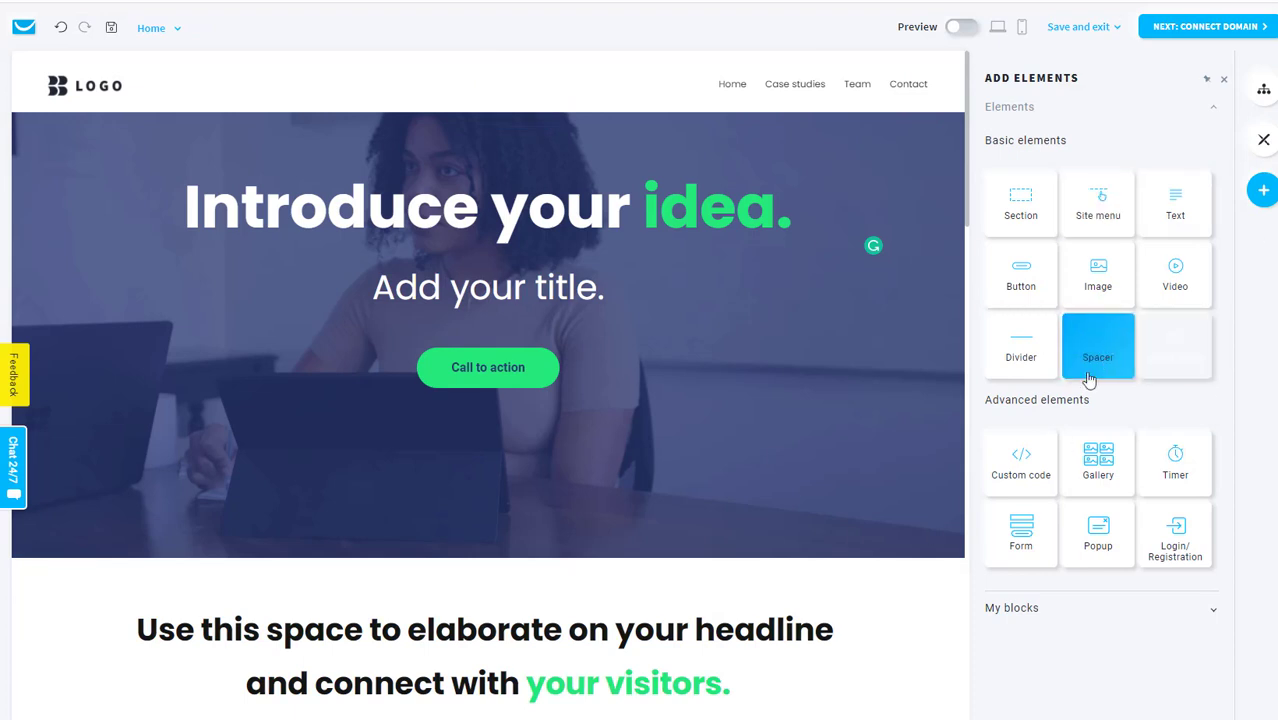
drag(1022, 400, 615, 135)
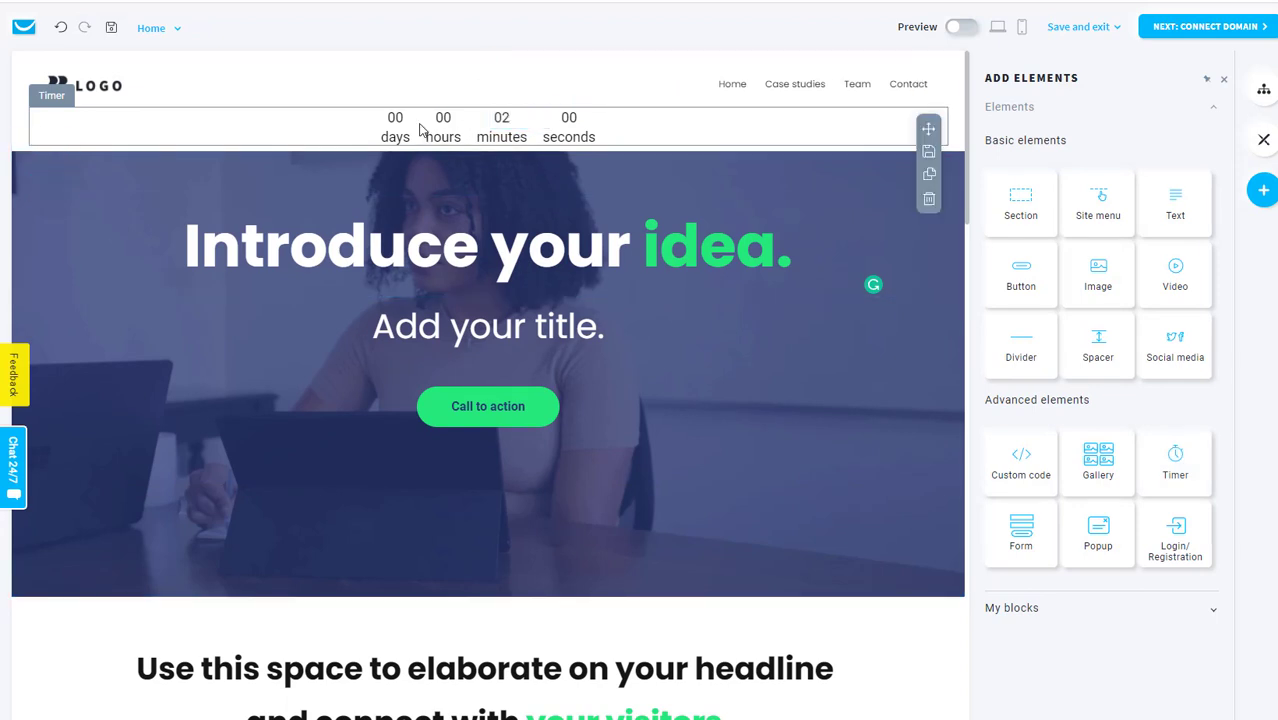
click(890, 128)
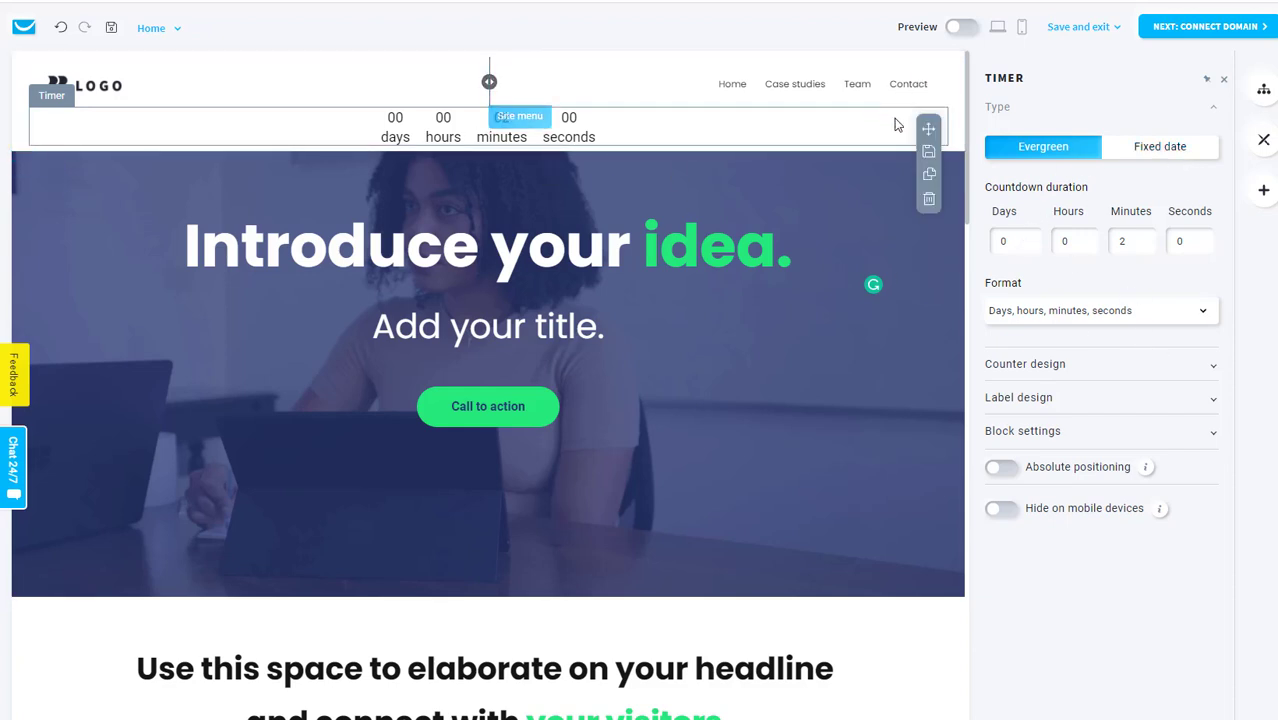
click(928, 205)
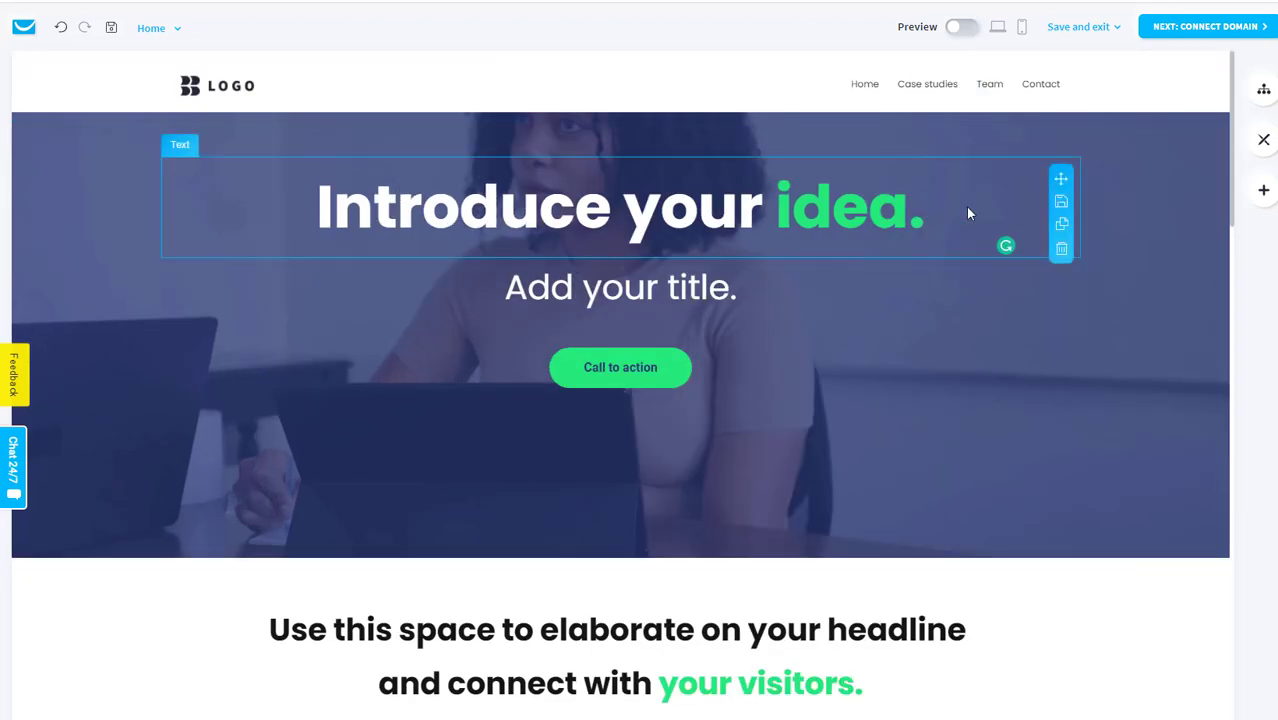
Insert the three-card section with the green middle card from the Text category directly below the Home page's hero section.
click(1263, 190)
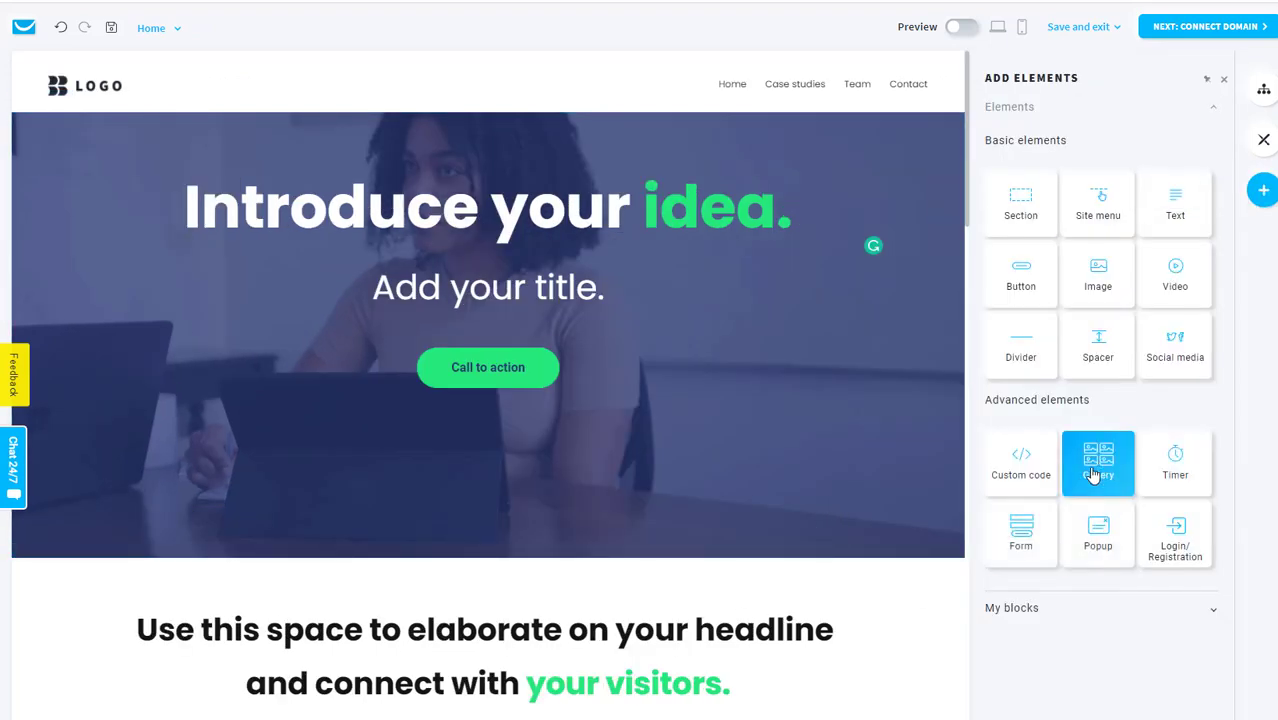
drag(1096, 472, 1098, 515)
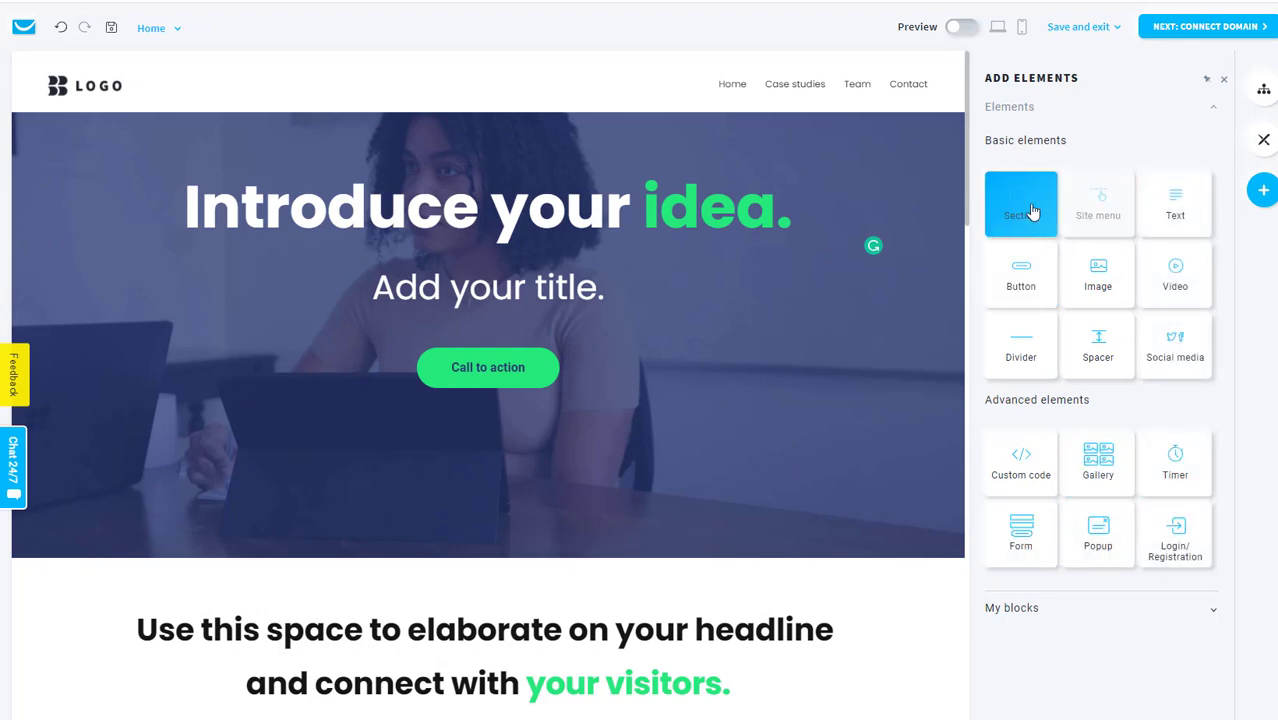
drag(1021, 205, 516, 585)
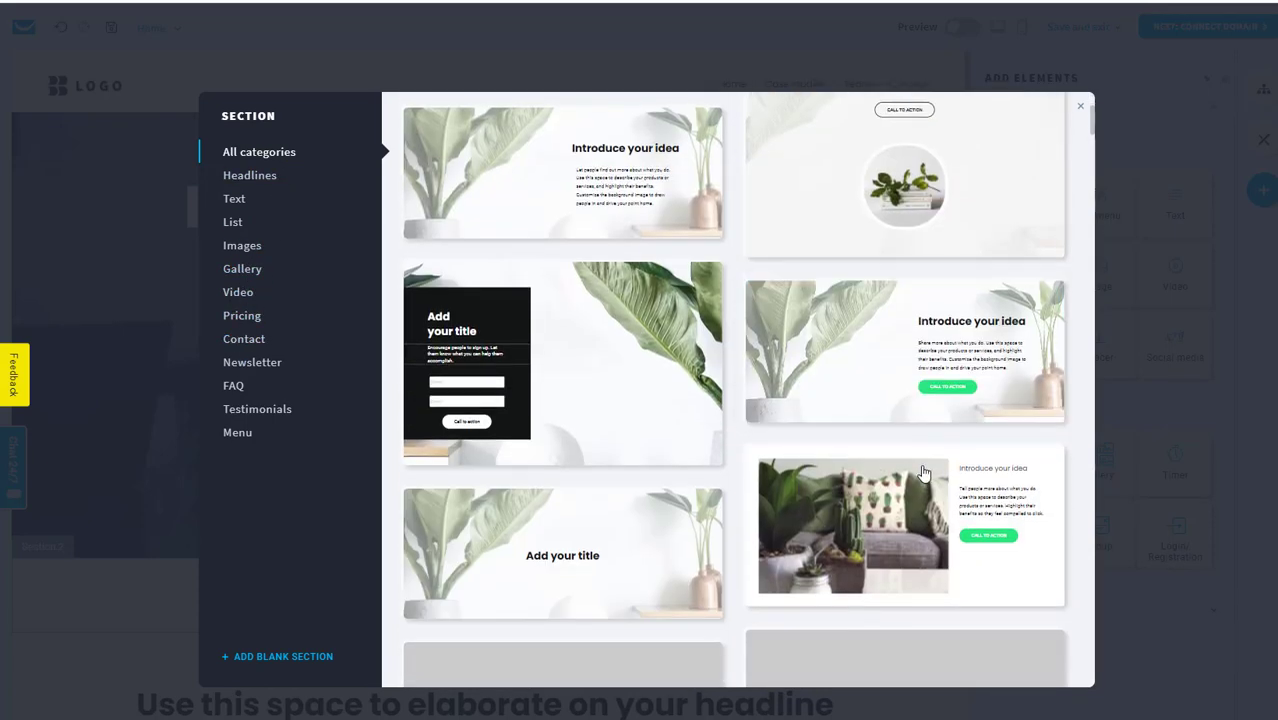
click(238, 203)
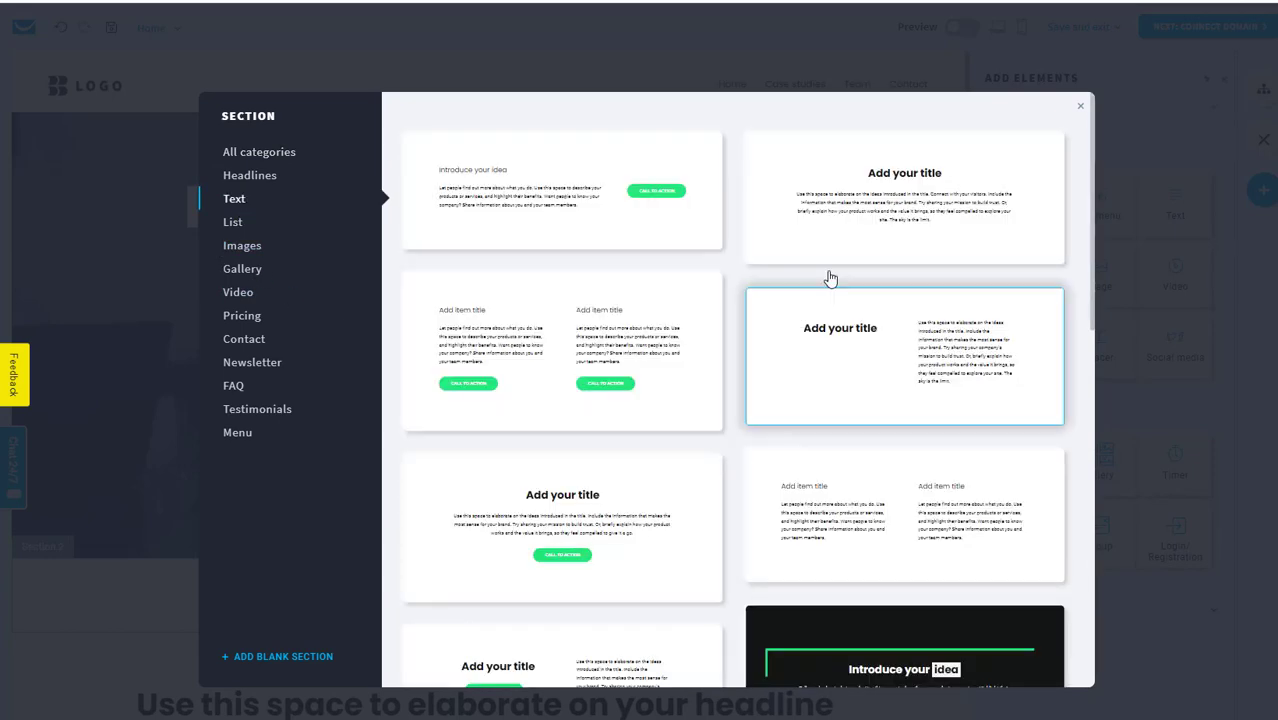
scroll(758, 511, down, 1)
scroll(800, 510, down, 5)
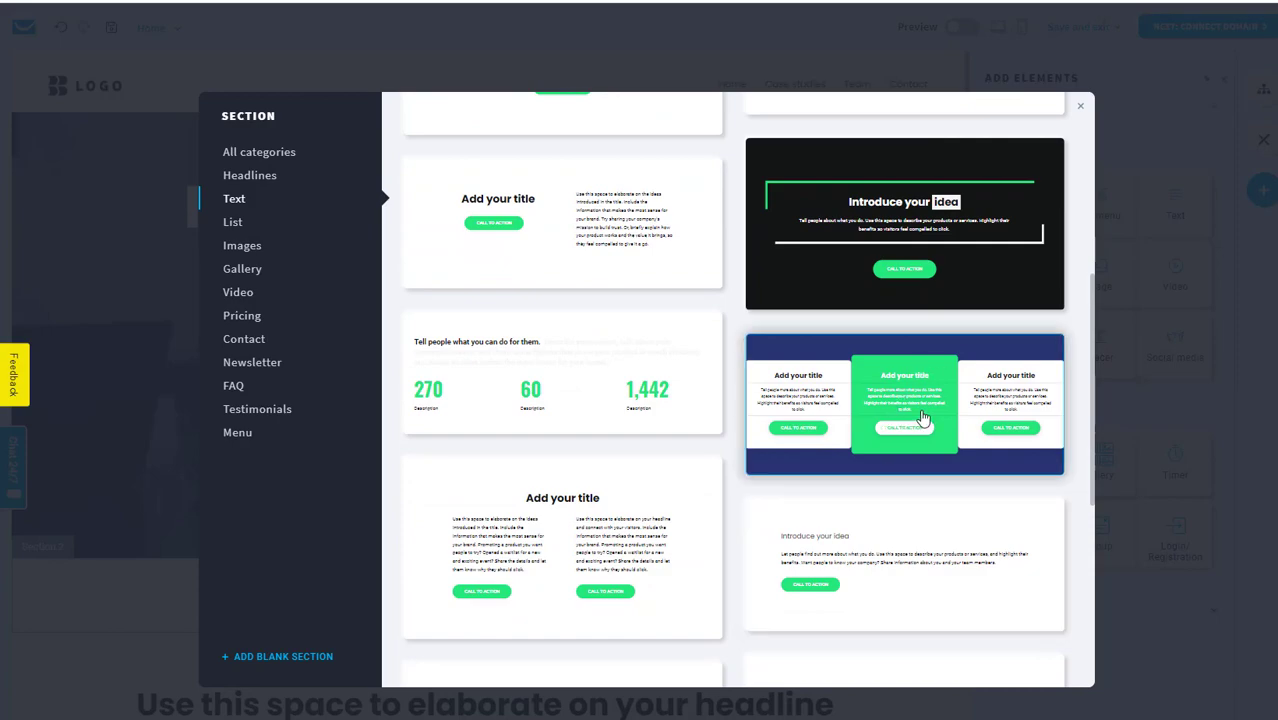
click(922, 417)
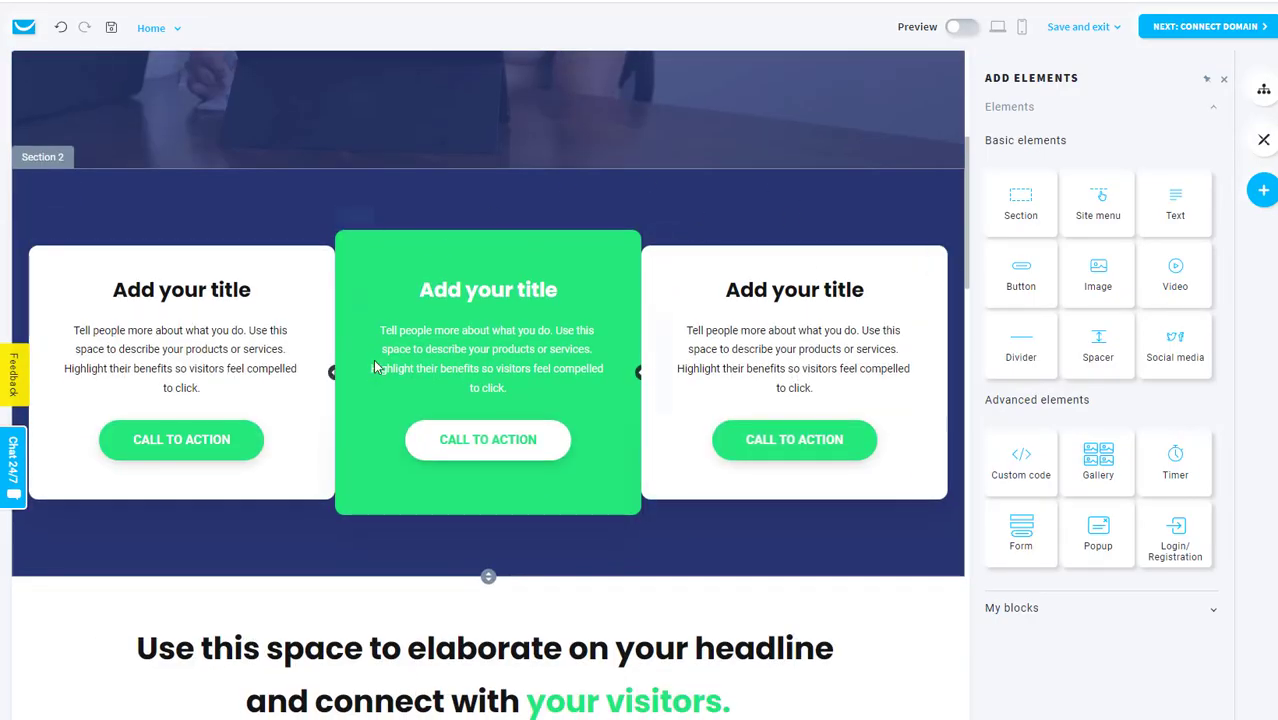
scroll(305, 228, up, 2)
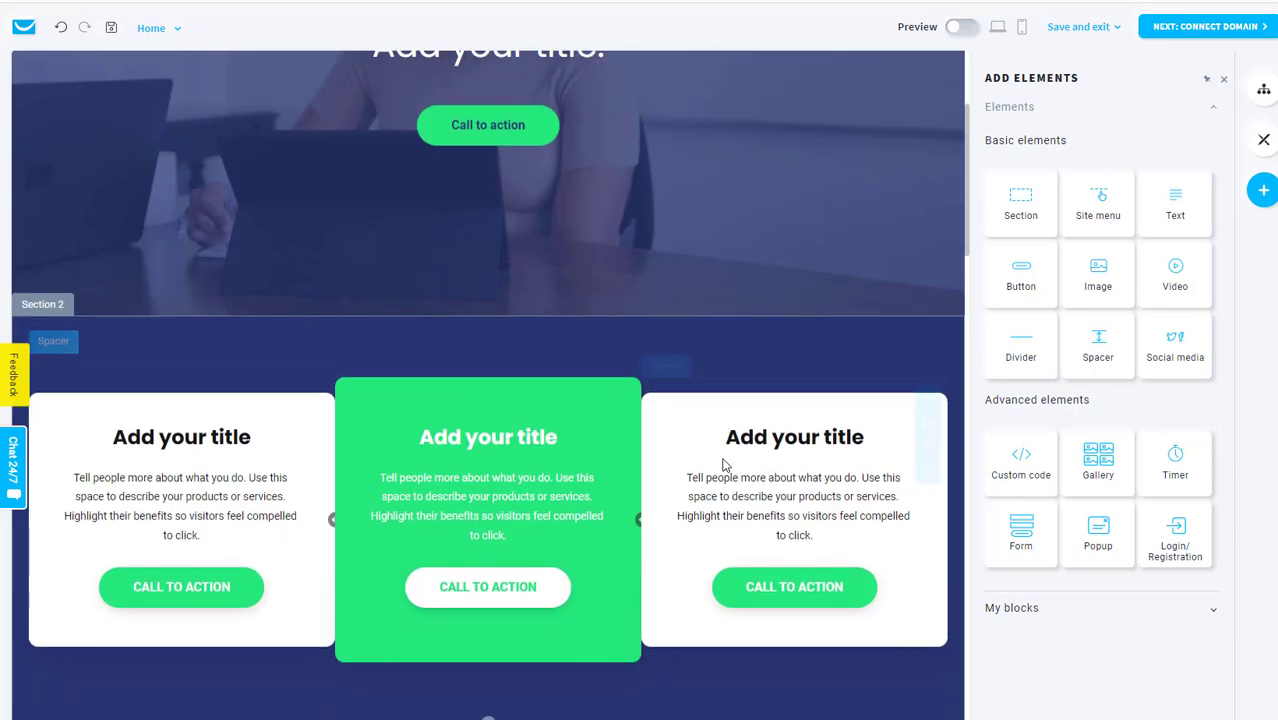
scroll(724, 464, down, 7)
scroll(719, 451, up, 10)
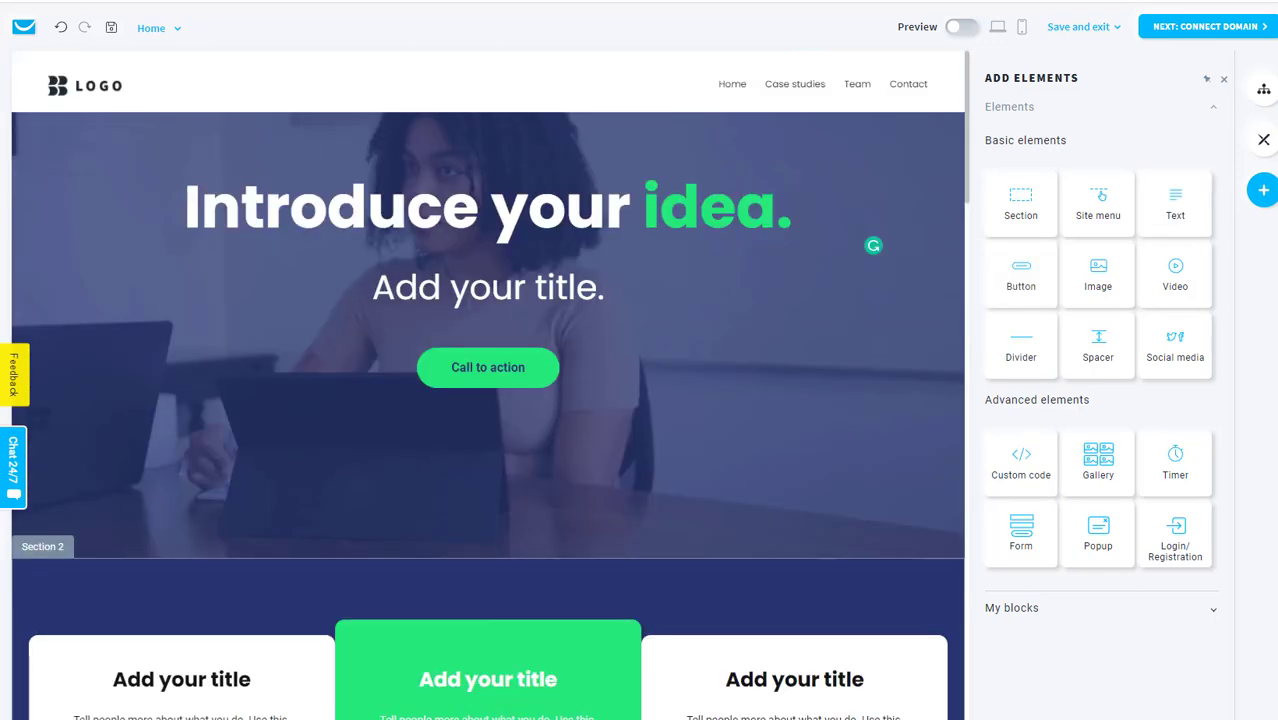
Open the Team page and move it below Contact in the site's page order.
click(1262, 92)
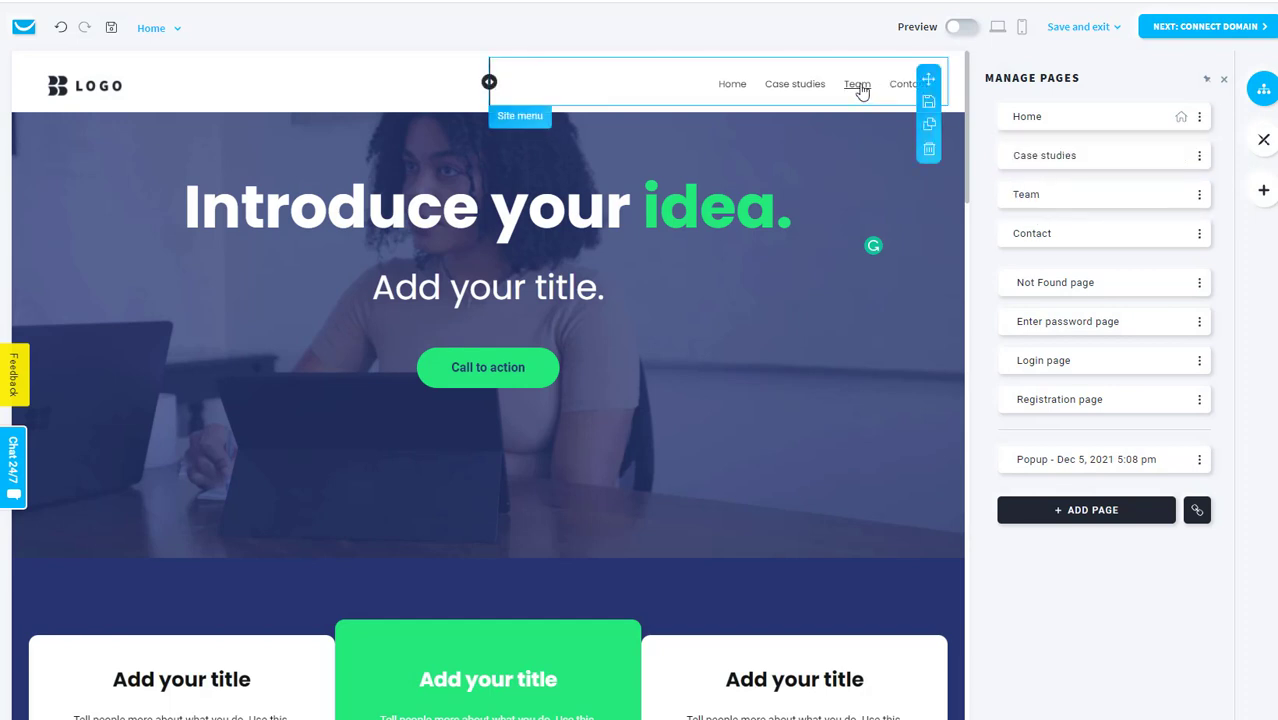
click(1020, 194)
drag(1013, 194, 1030, 240)
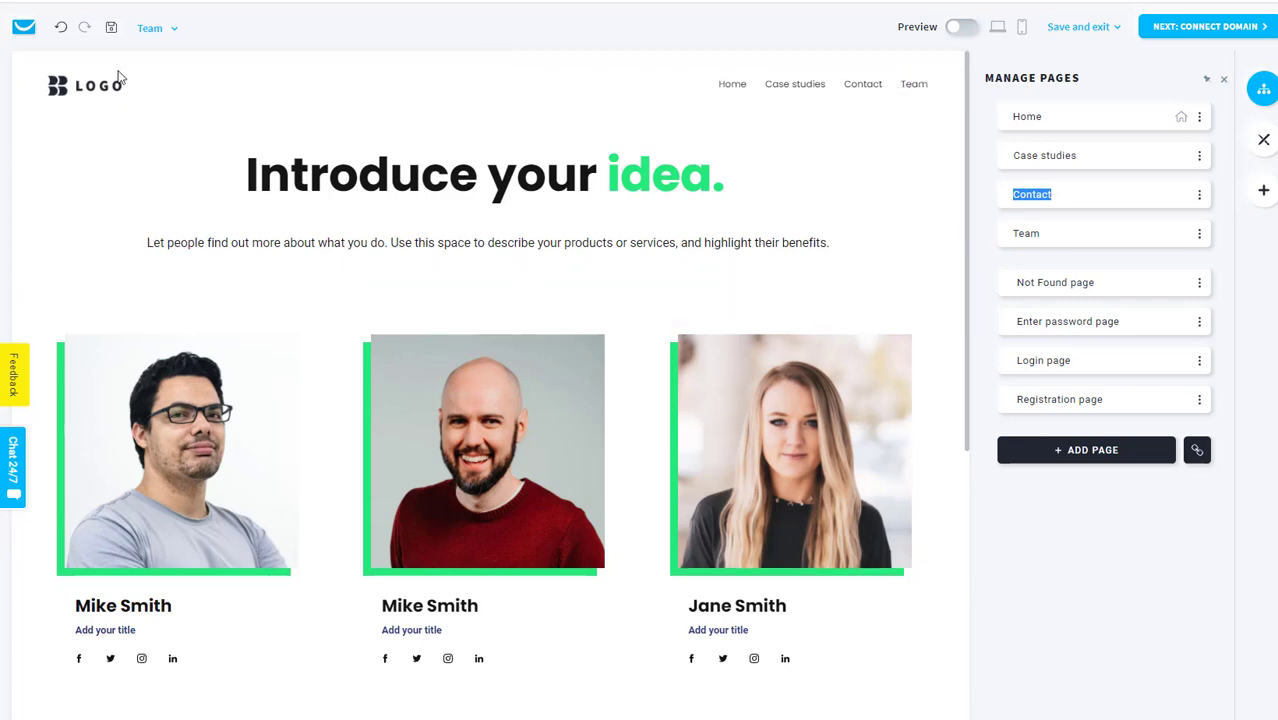
View the Case studies page and switch to the Contact page.
click(172, 31)
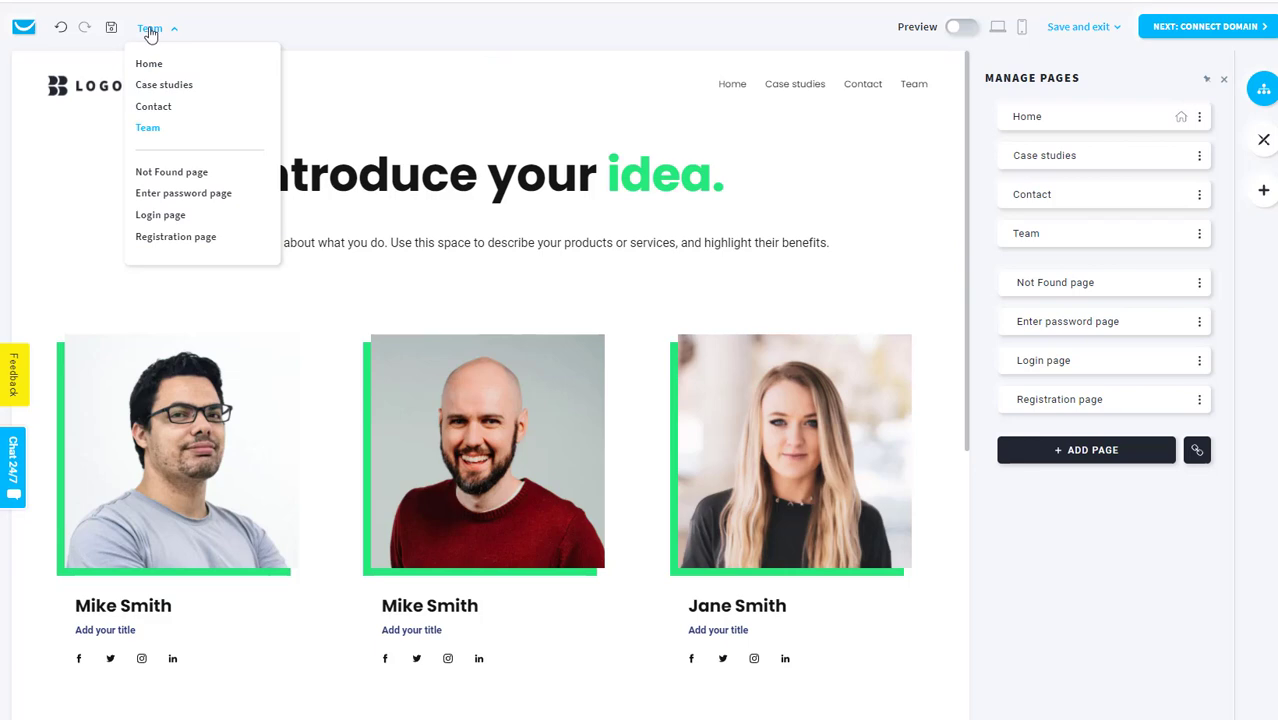
click(158, 87)
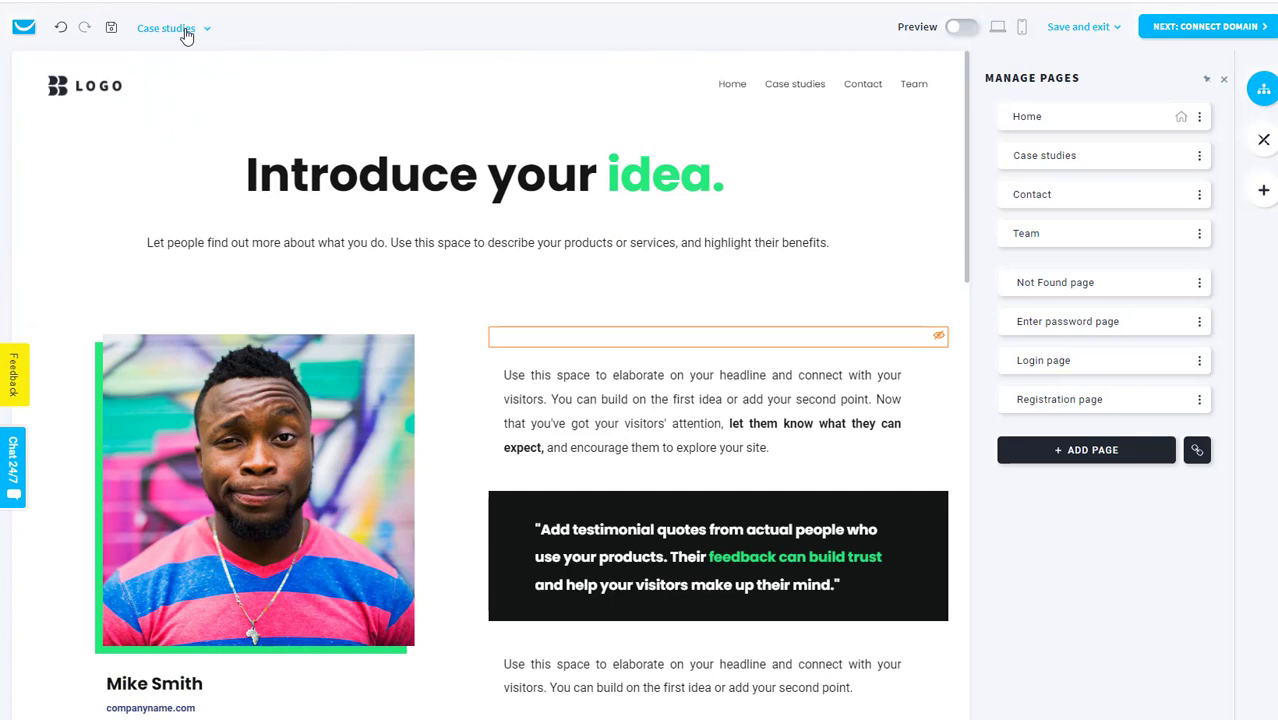
click(184, 31)
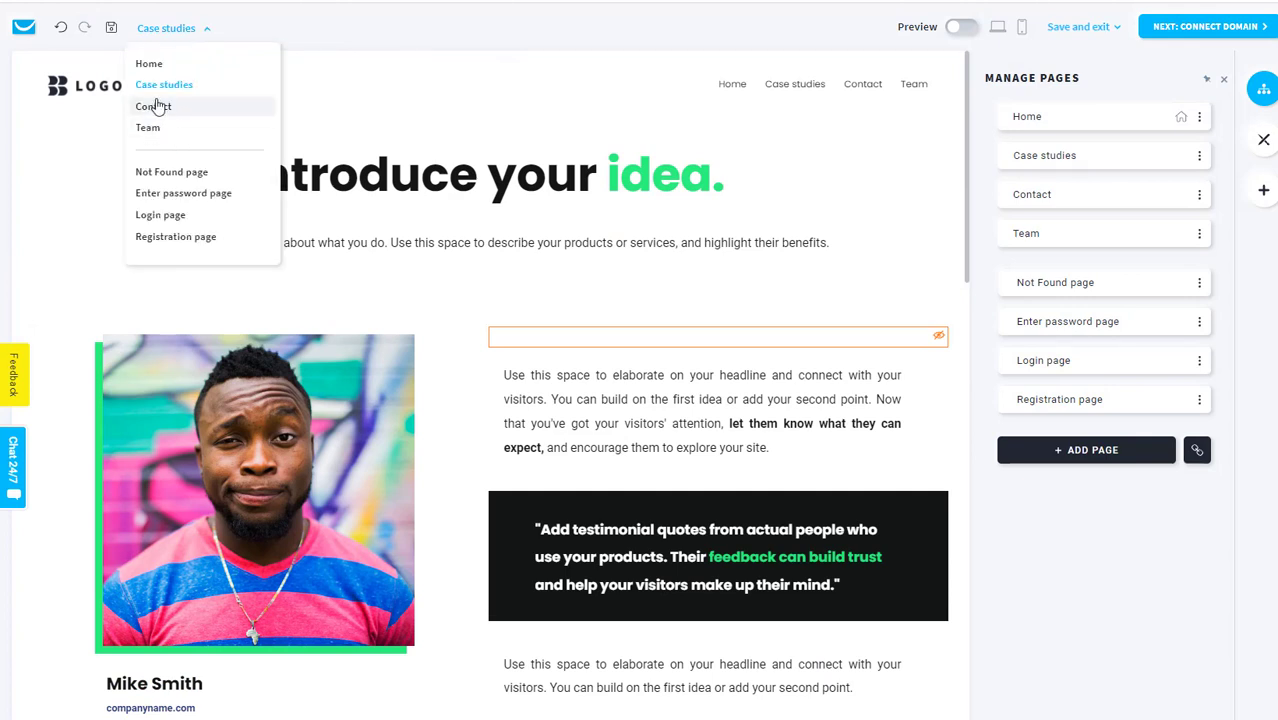
click(153, 107)
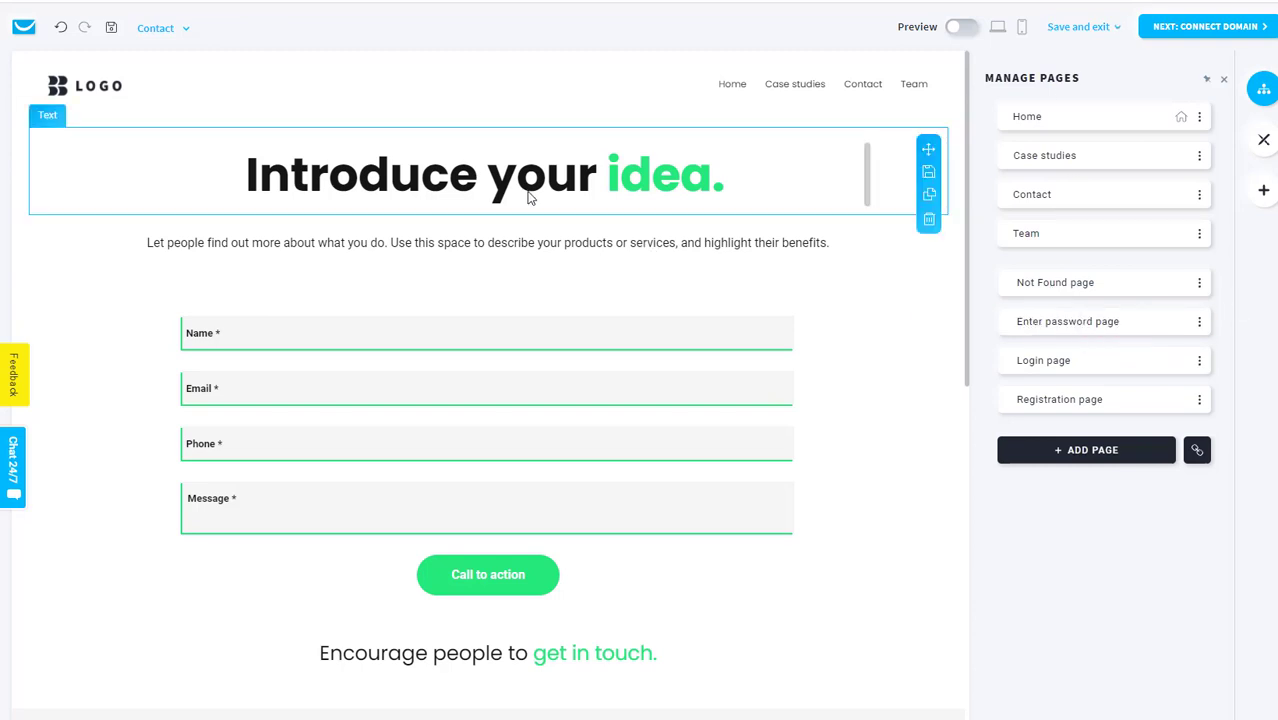
Try adding the navy Signup form with rounded Name and Email fields below the Contact page's contact form.
click(1265, 195)
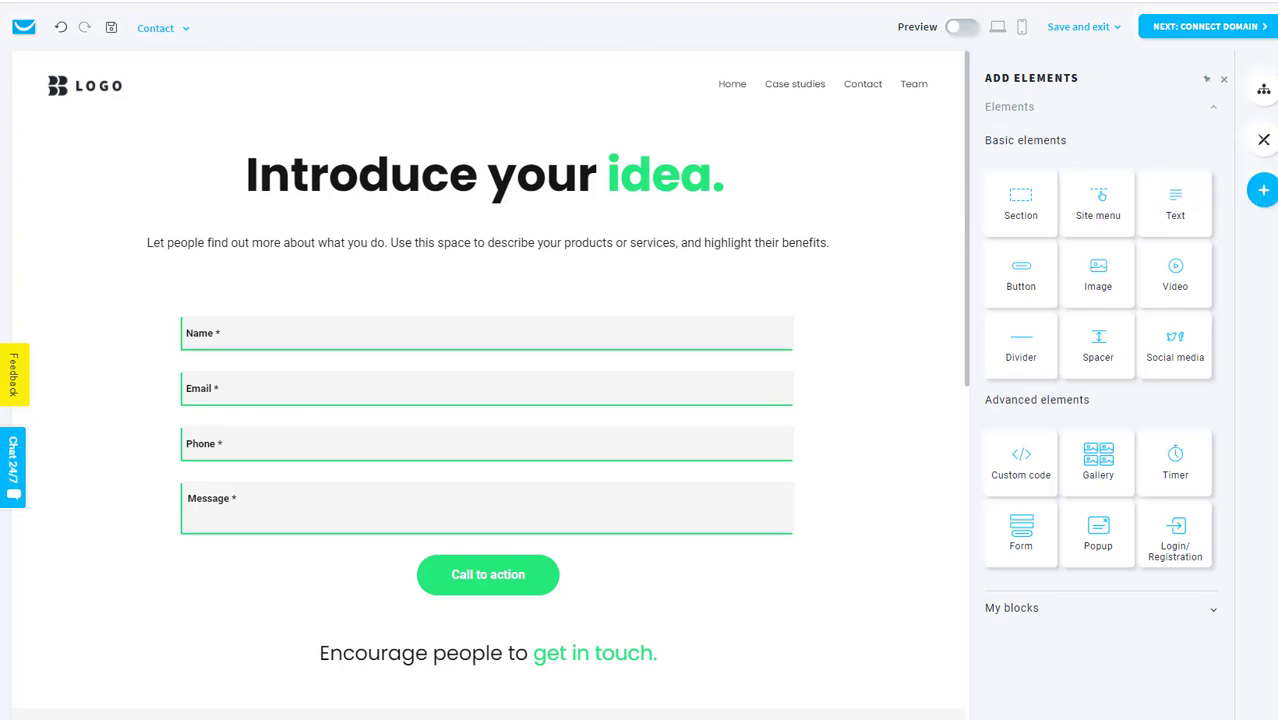
drag(1035, 540, 530, 626)
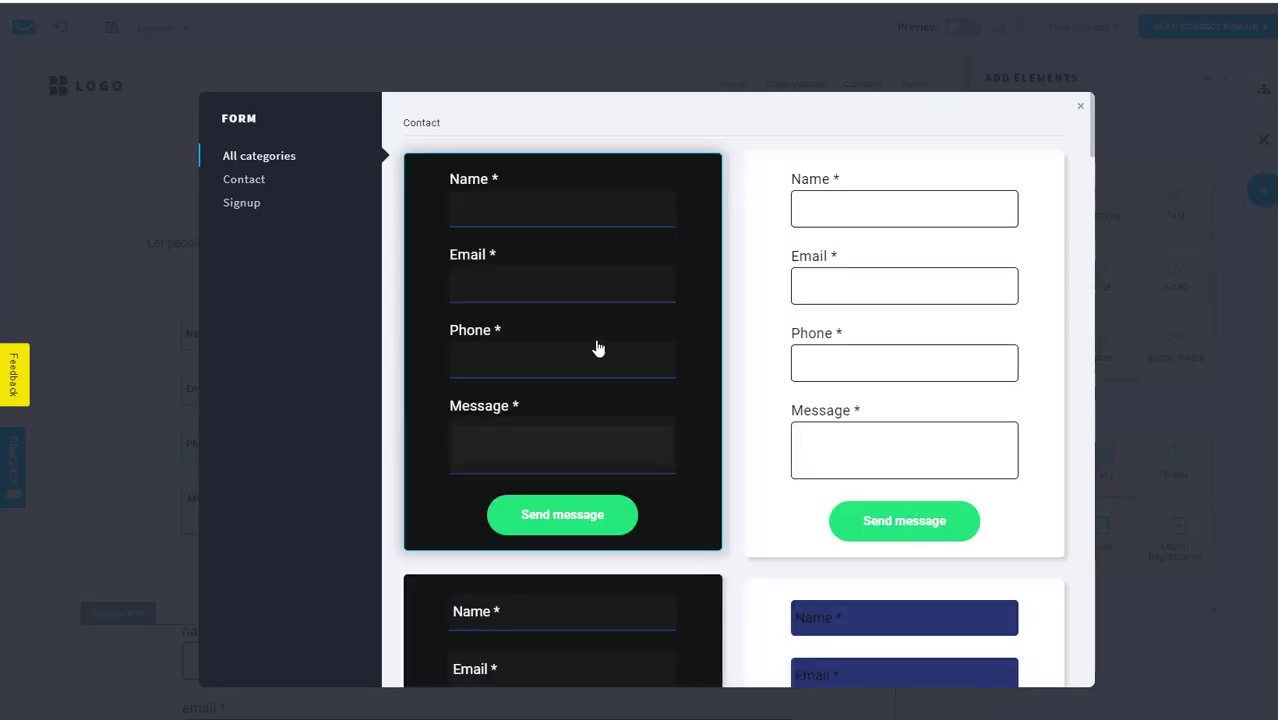
click(245, 210)
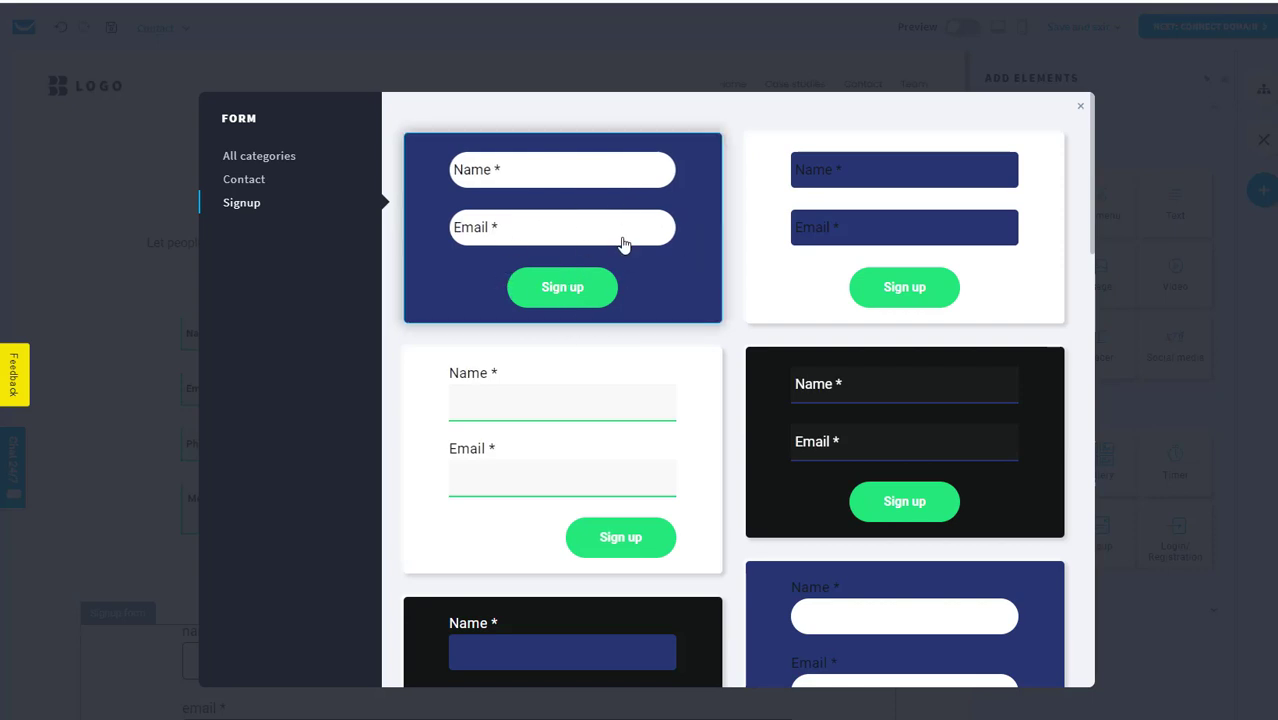
click(558, 300)
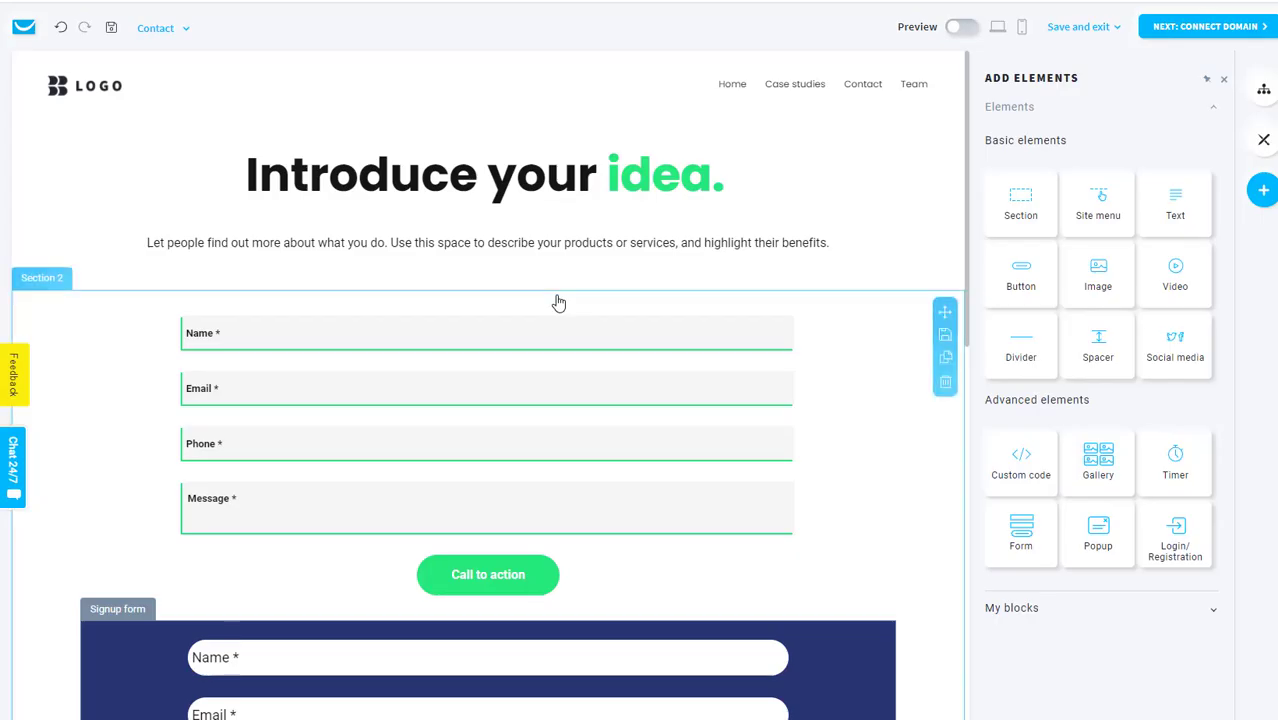
scroll(579, 568, down, 4)
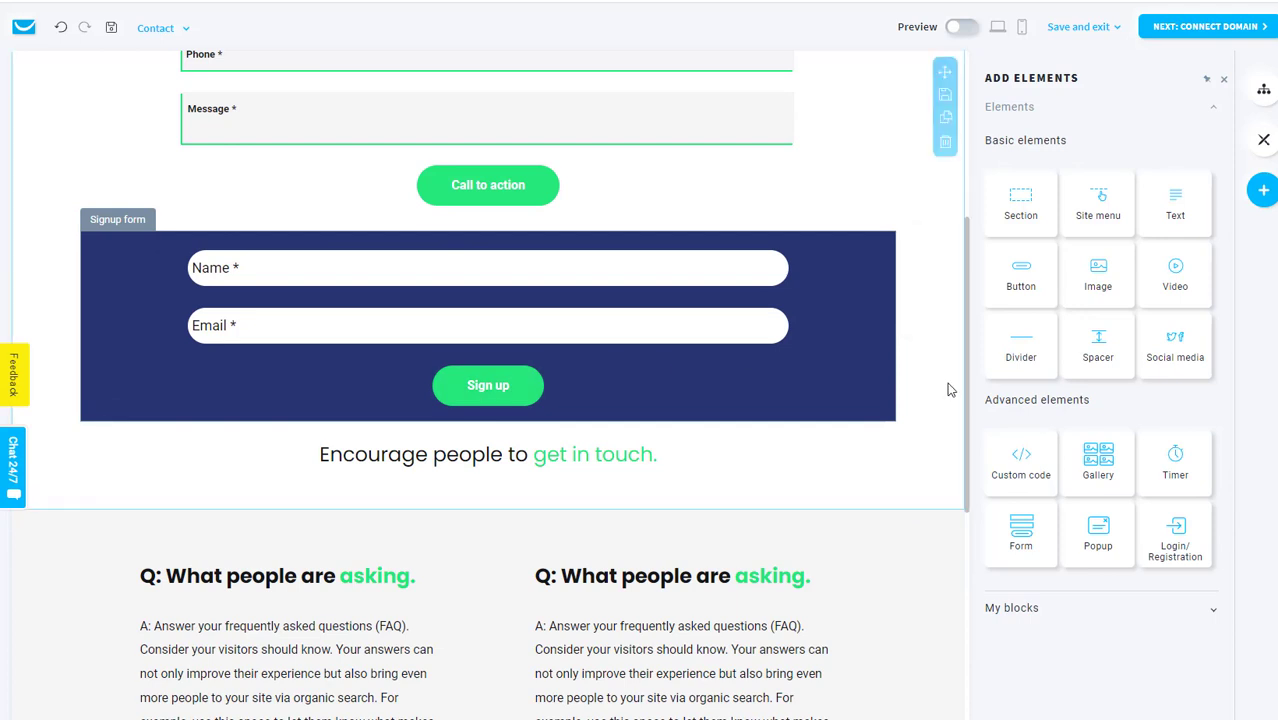
Try the signup form's subscription settings with the emailtivity_buyers list and an autoresponder cycle, and delete the form.
click(793, 367)
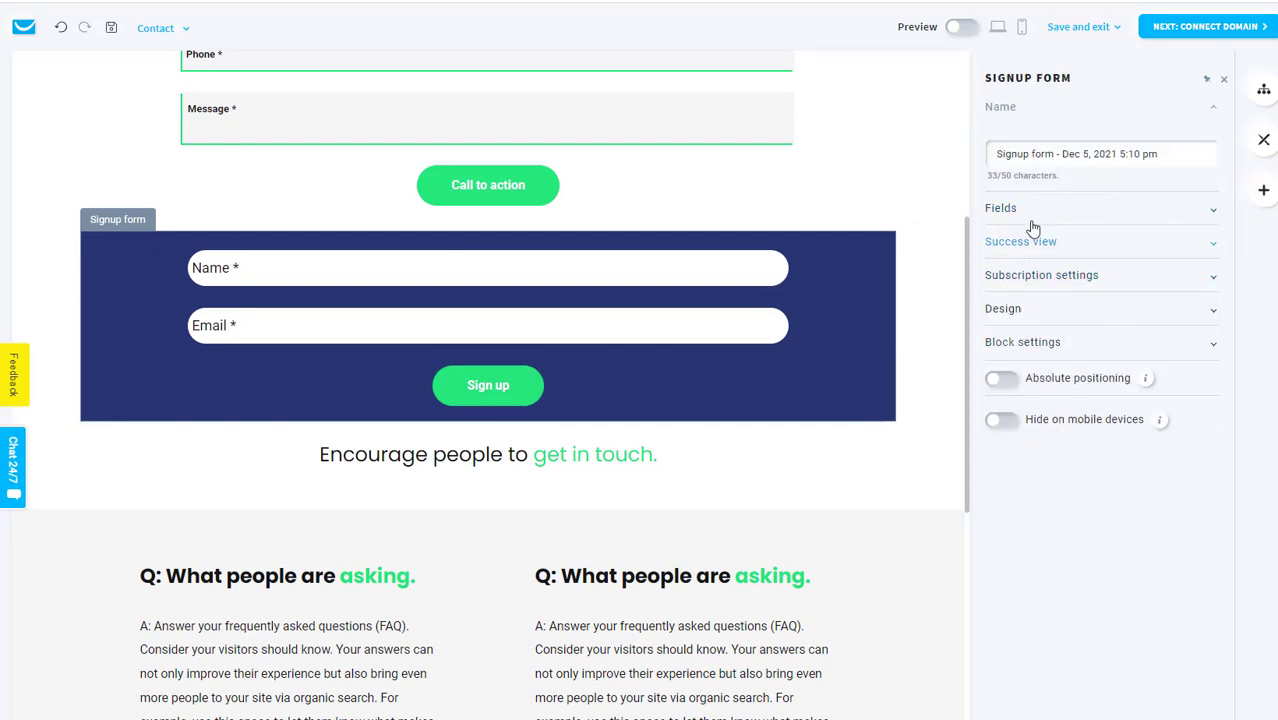
click(1062, 286)
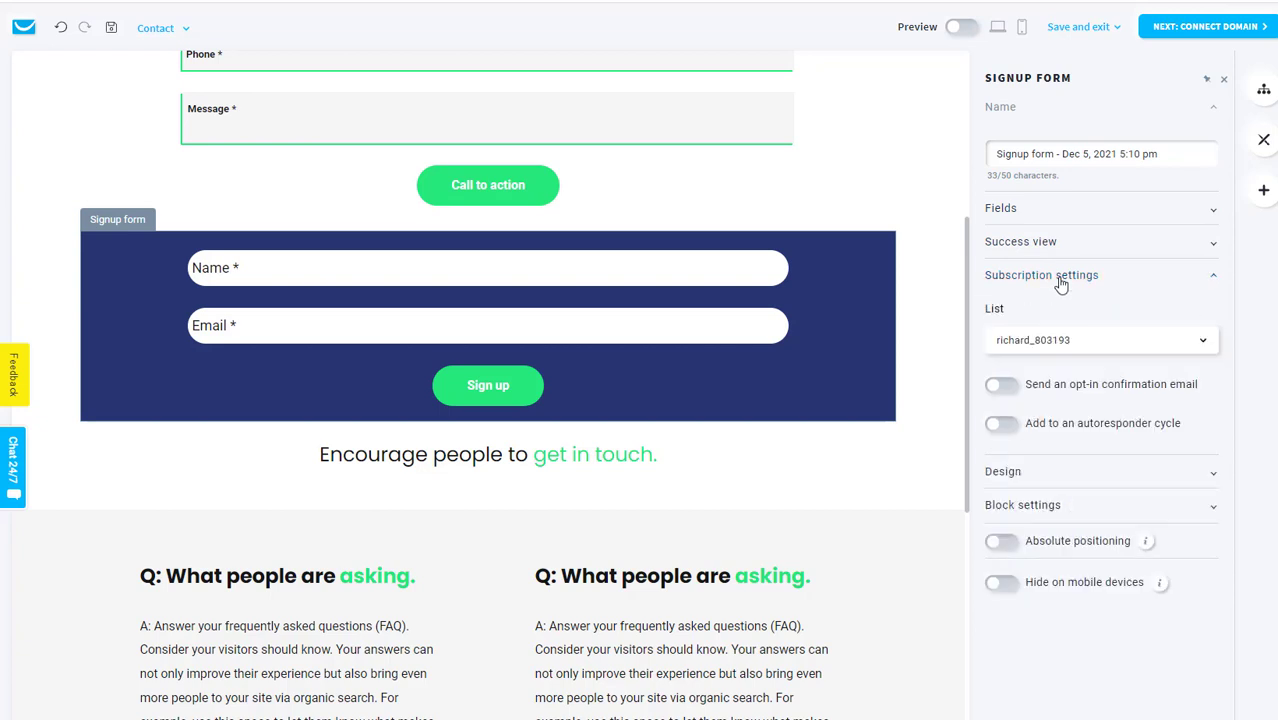
click(1145, 340)
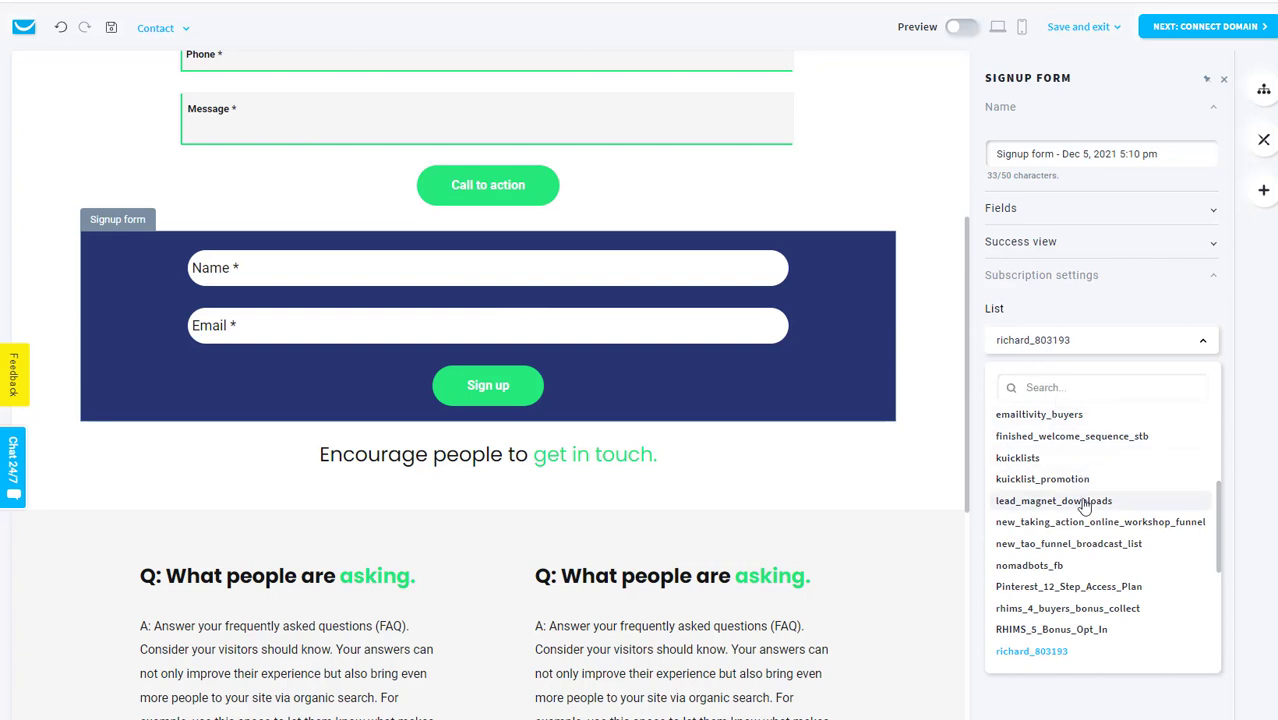
click(1036, 413)
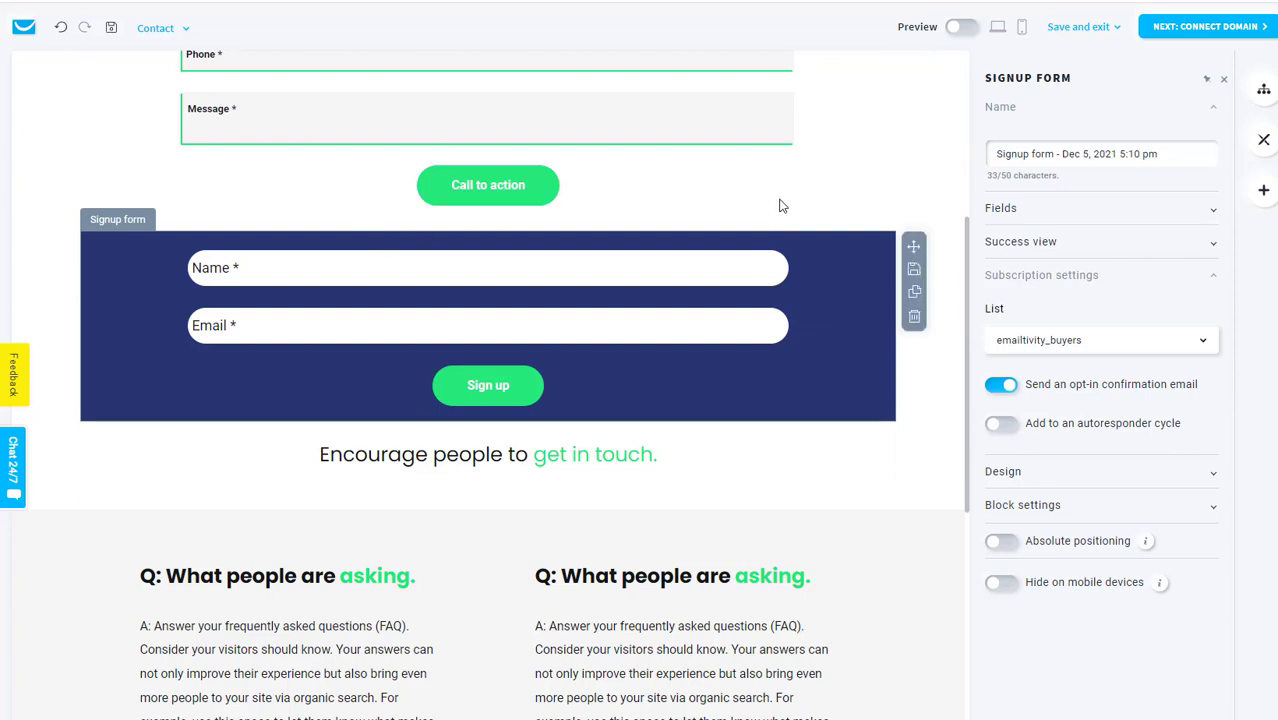
click(1002, 424)
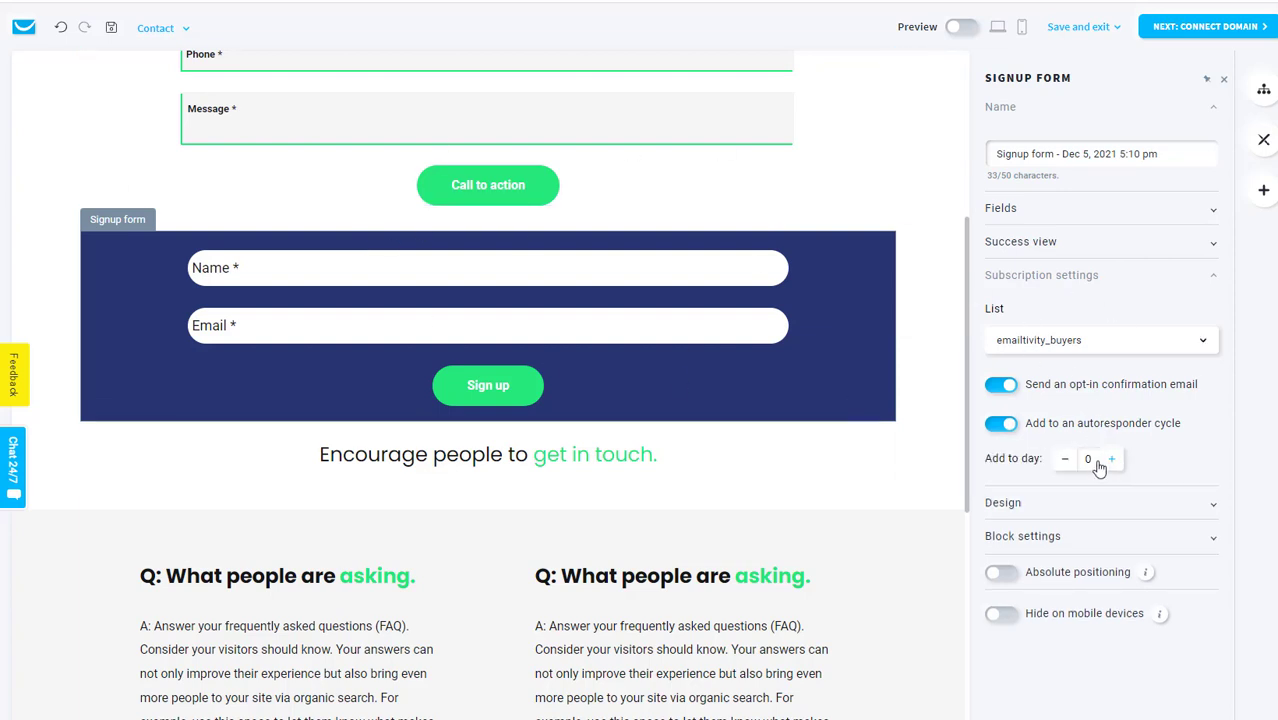
click(1002, 424)
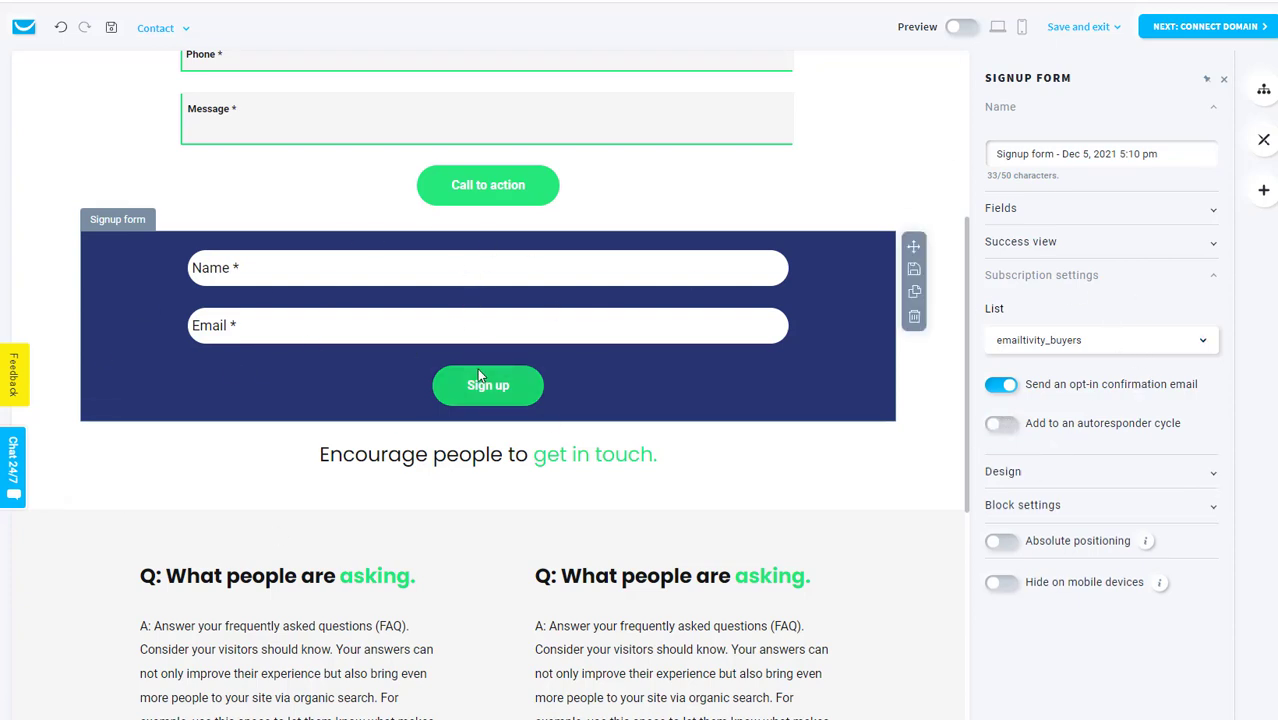
click(914, 318)
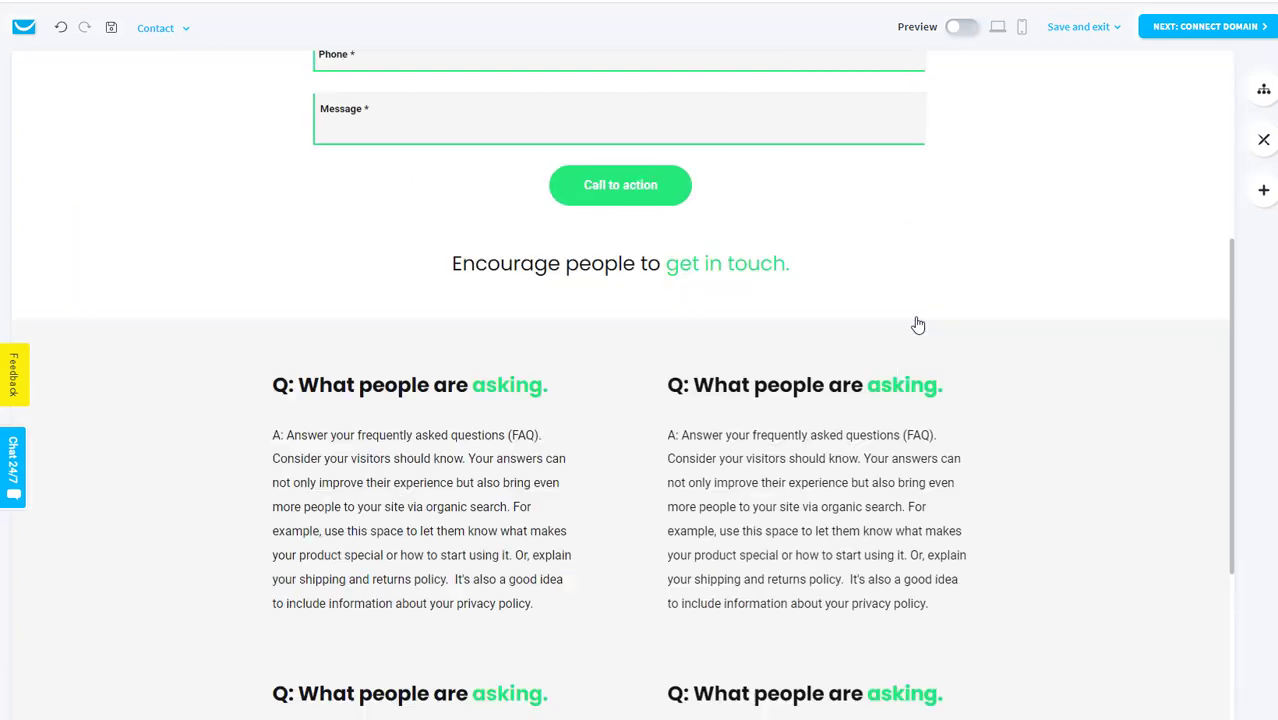
scroll(922, 365, up, 5)
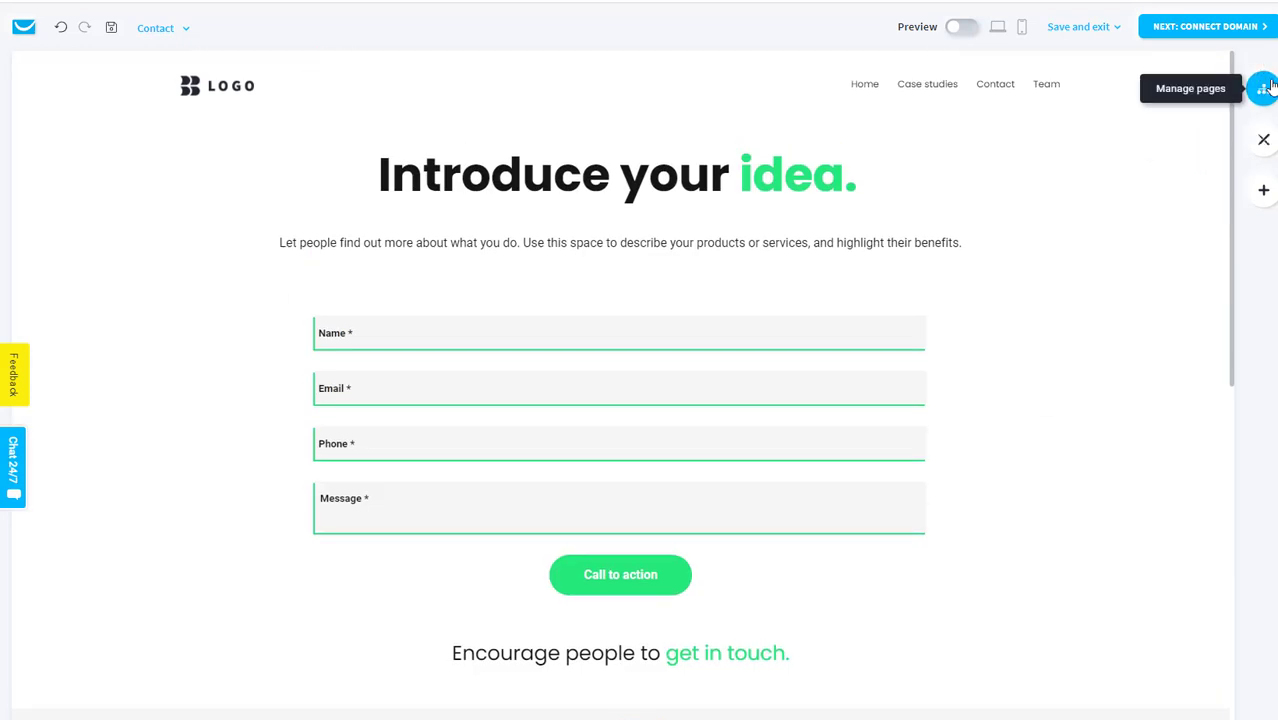
Return to the Home page and look over its sections from the hero down to the footer.
click(160, 30)
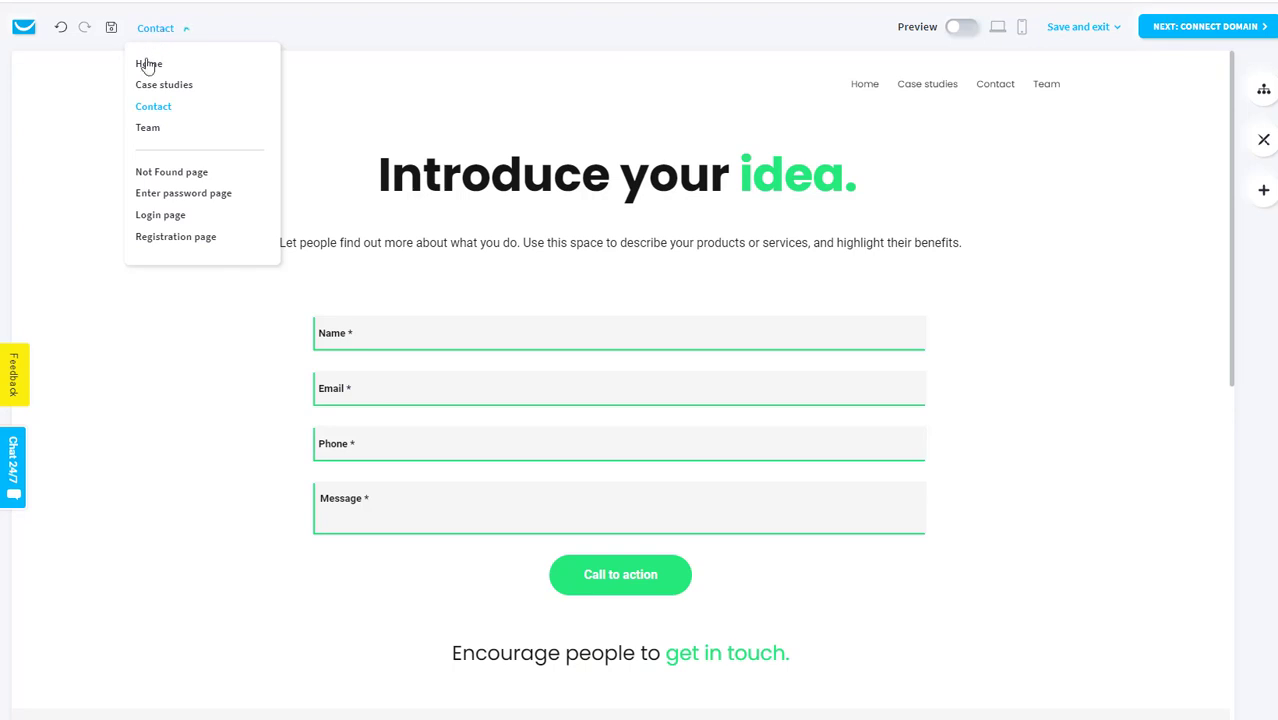
click(148, 64)
scroll(690, 425, down, 4)
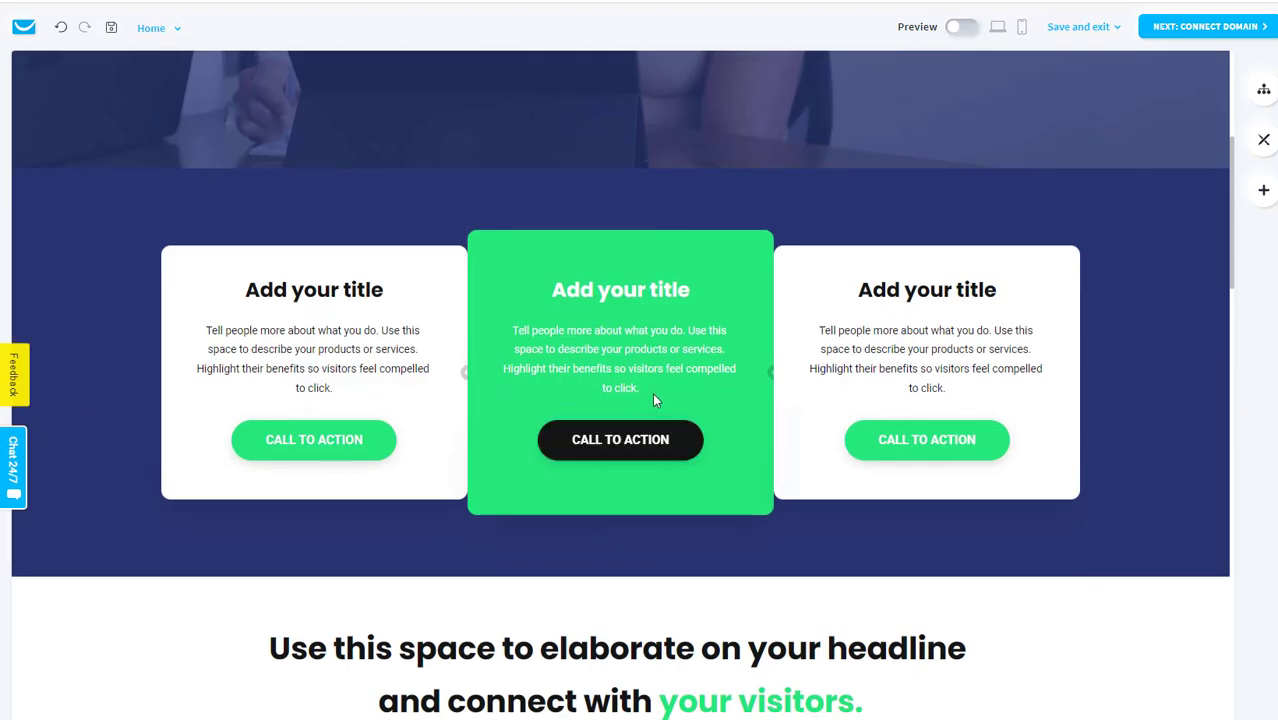
scroll(745, 430, up, 4)
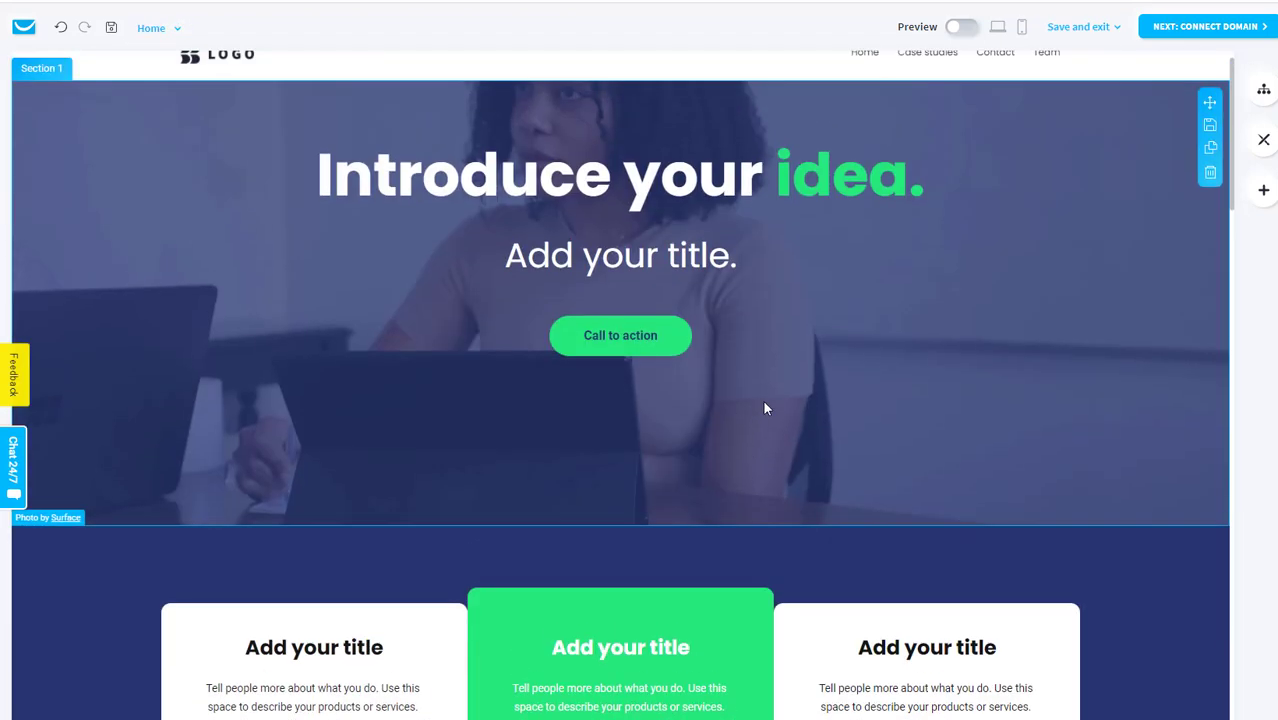
scroll(1018, 530, down, 6)
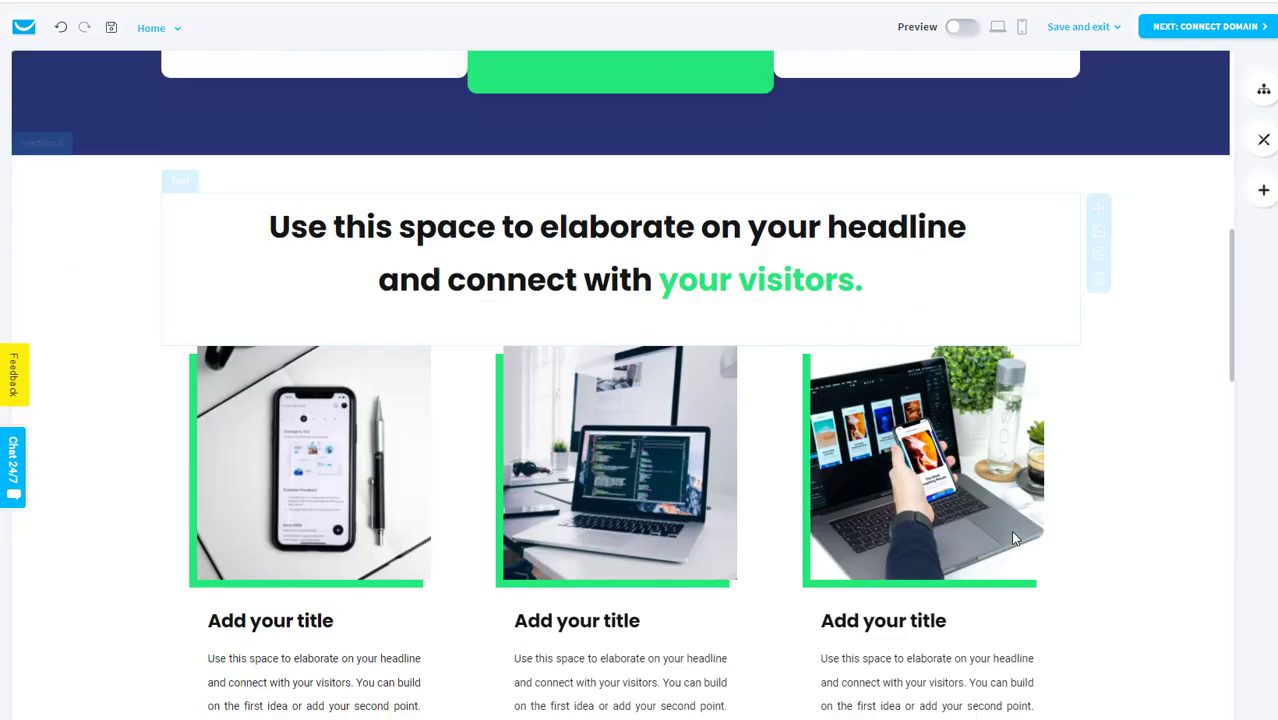
scroll(1013, 538, down, 15)
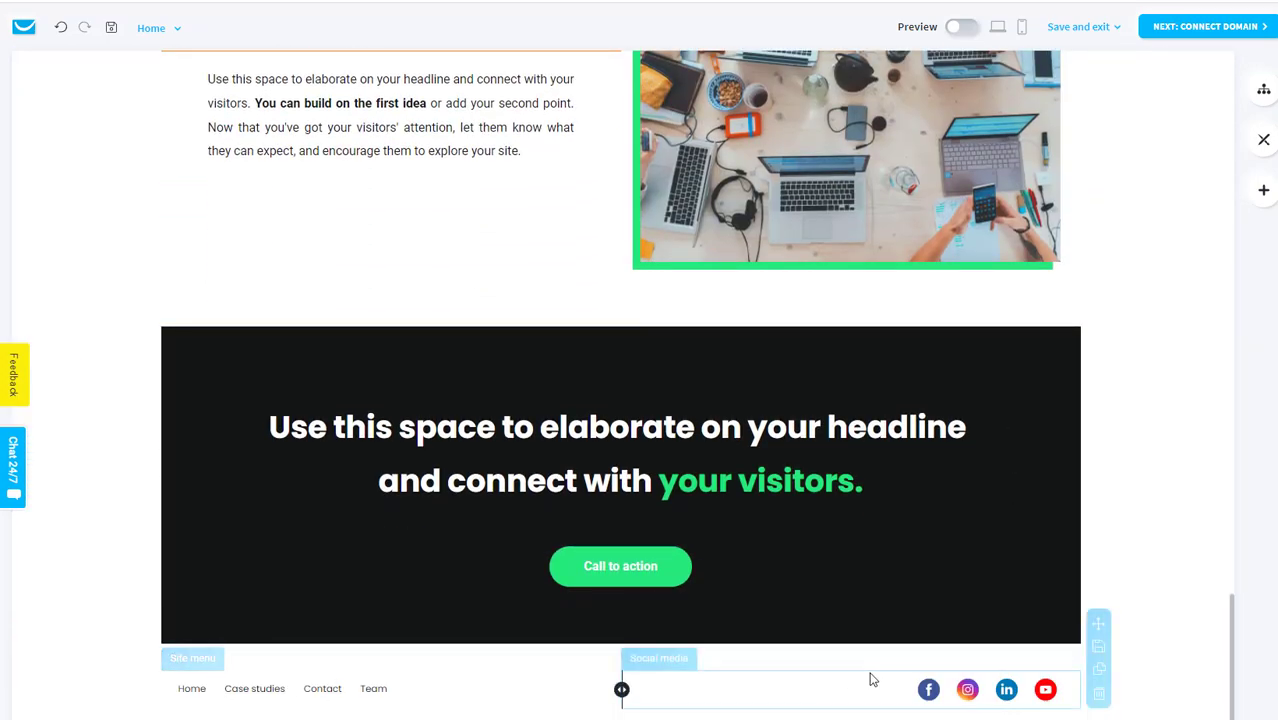
Inspect the Facebook link setting of the footer's Social media element and open the site's page management.
click(955, 700)
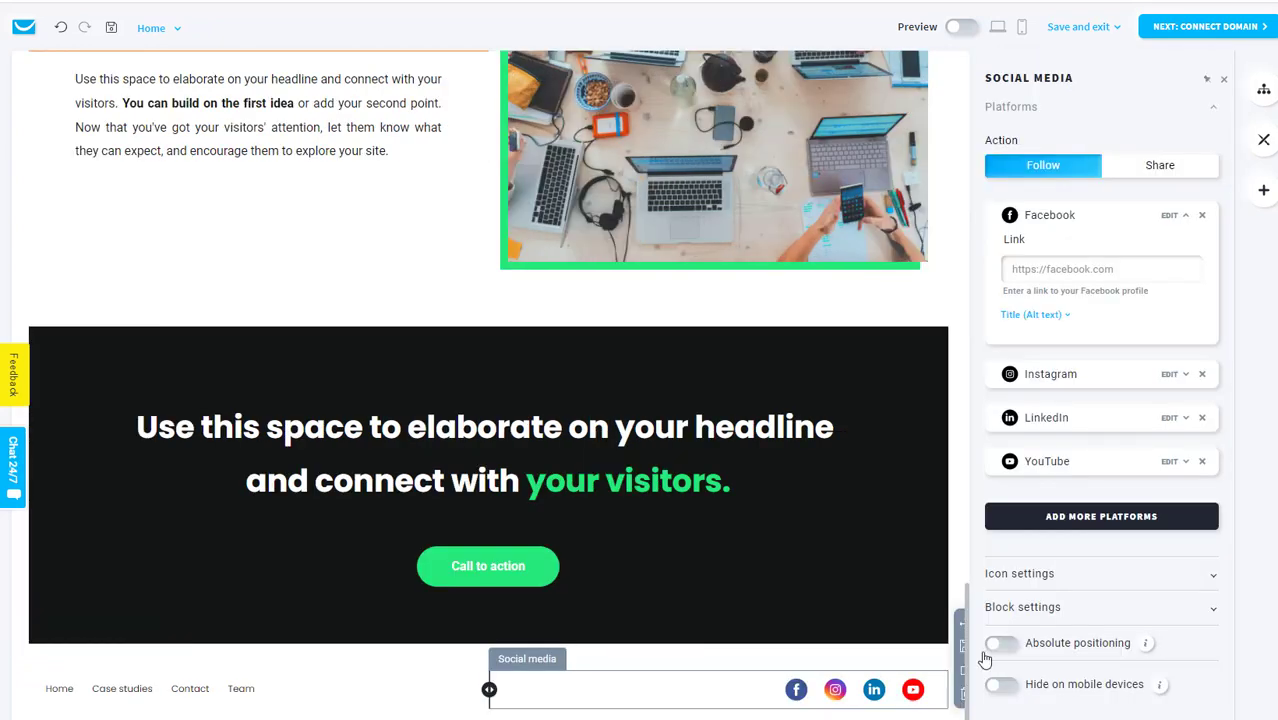
click(1052, 272)
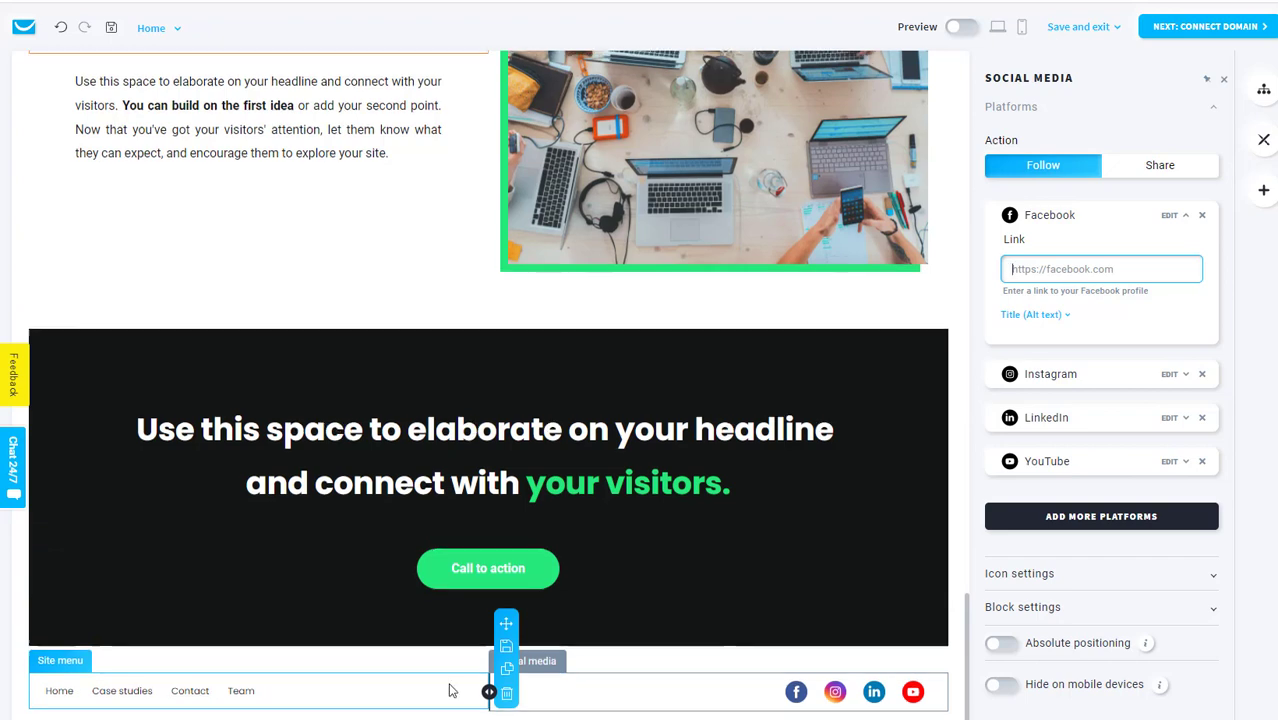
scroll(448, 687, up, 10)
click(1264, 90)
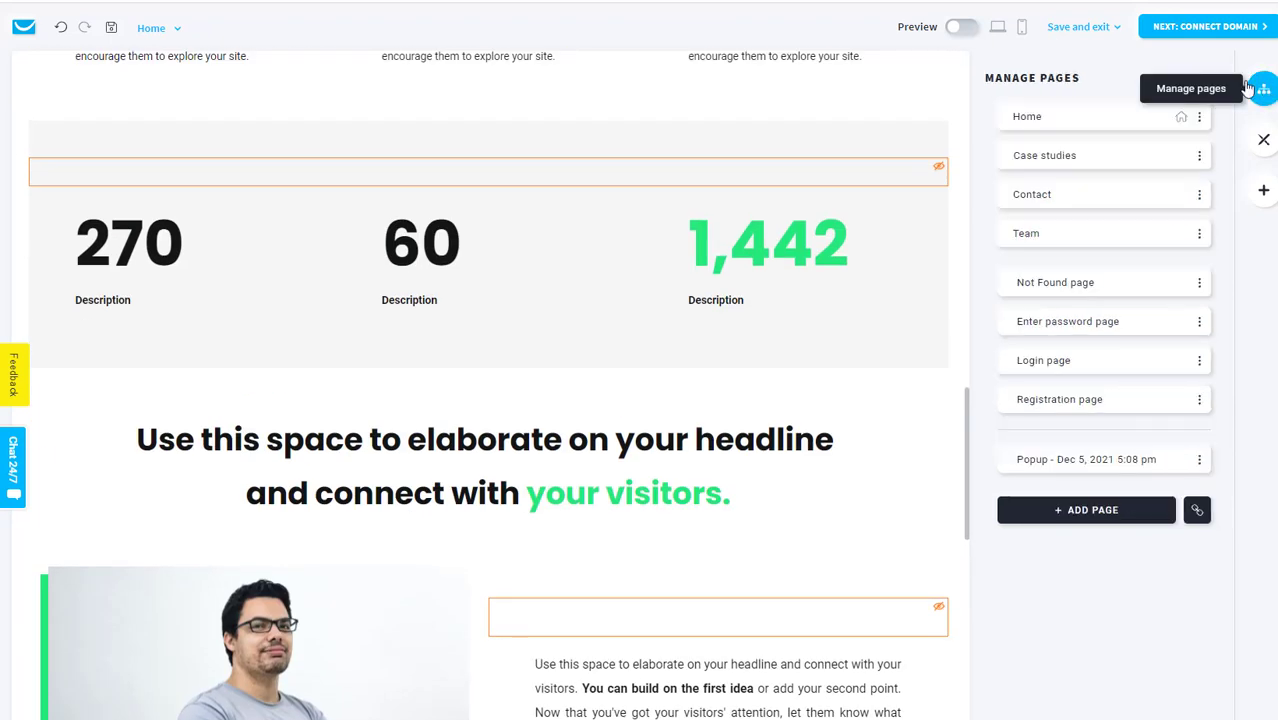
Add a new page to the site from the Privacy Policy page template.
click(1060, 512)
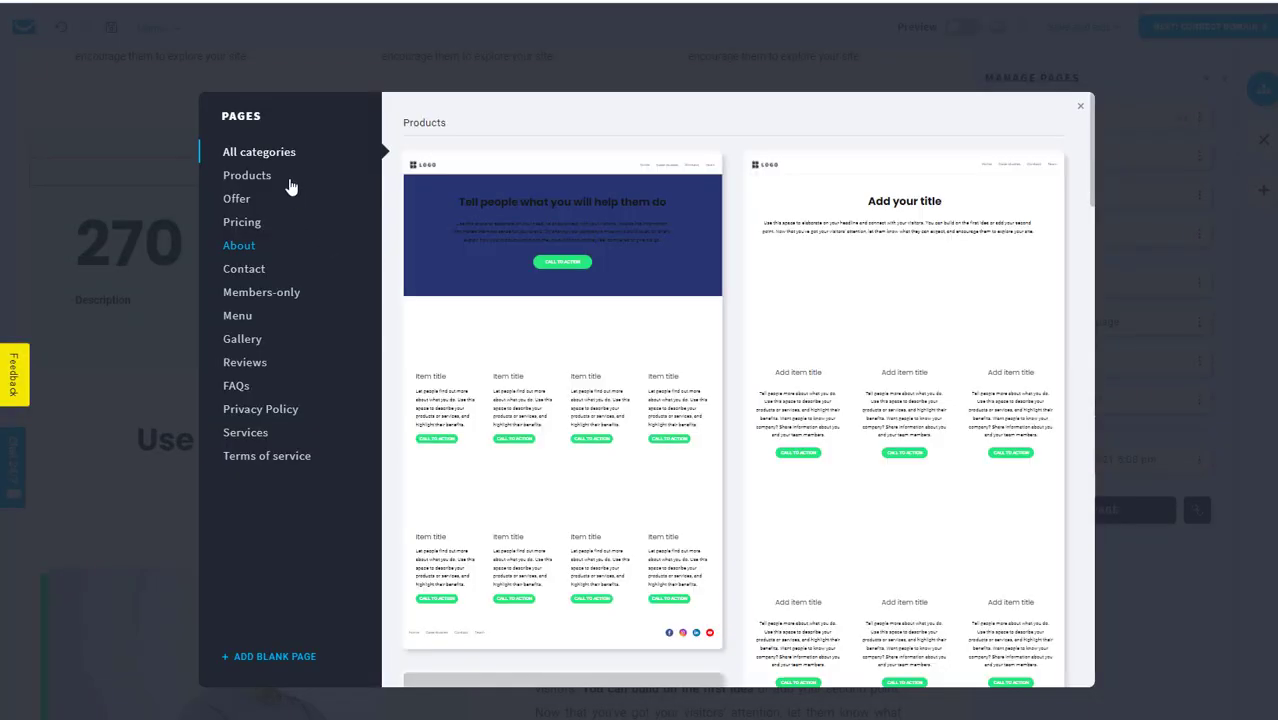
click(240, 316)
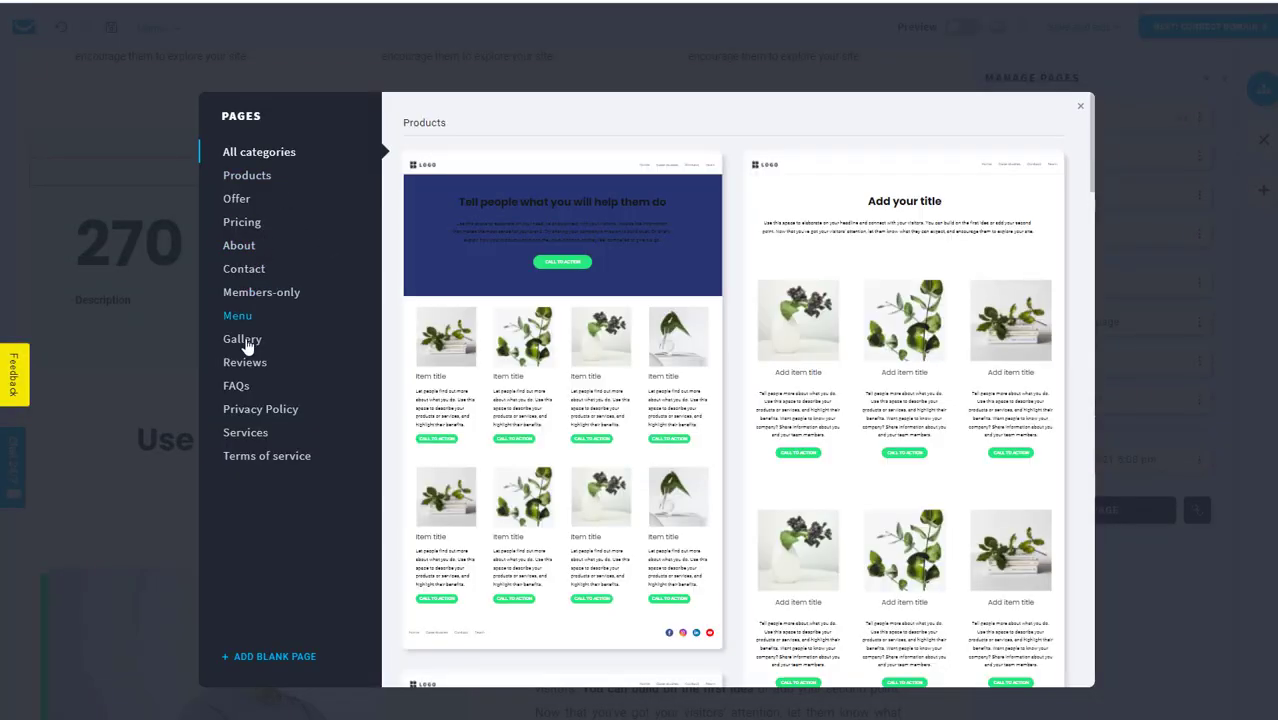
click(287, 412)
click(436, 372)
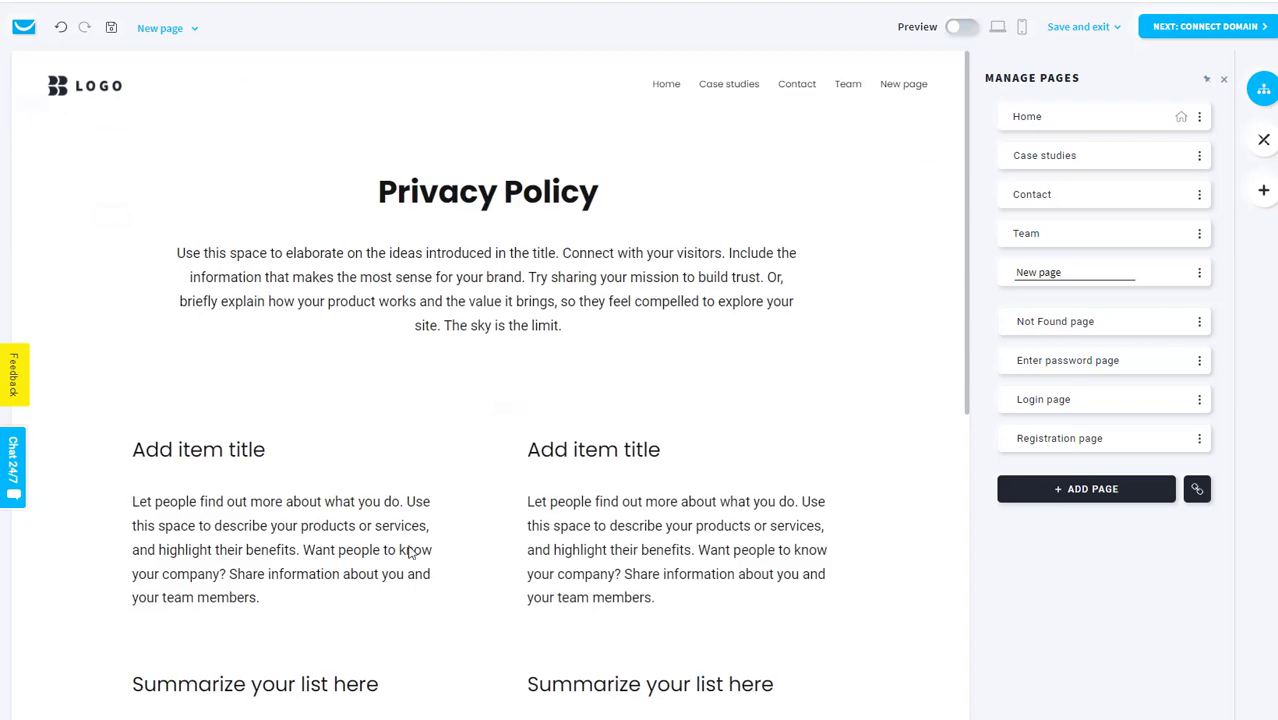
Look through the new page's placeholder content and rename the page as Privacy Policy.
scroll(546, 542, down, 1)
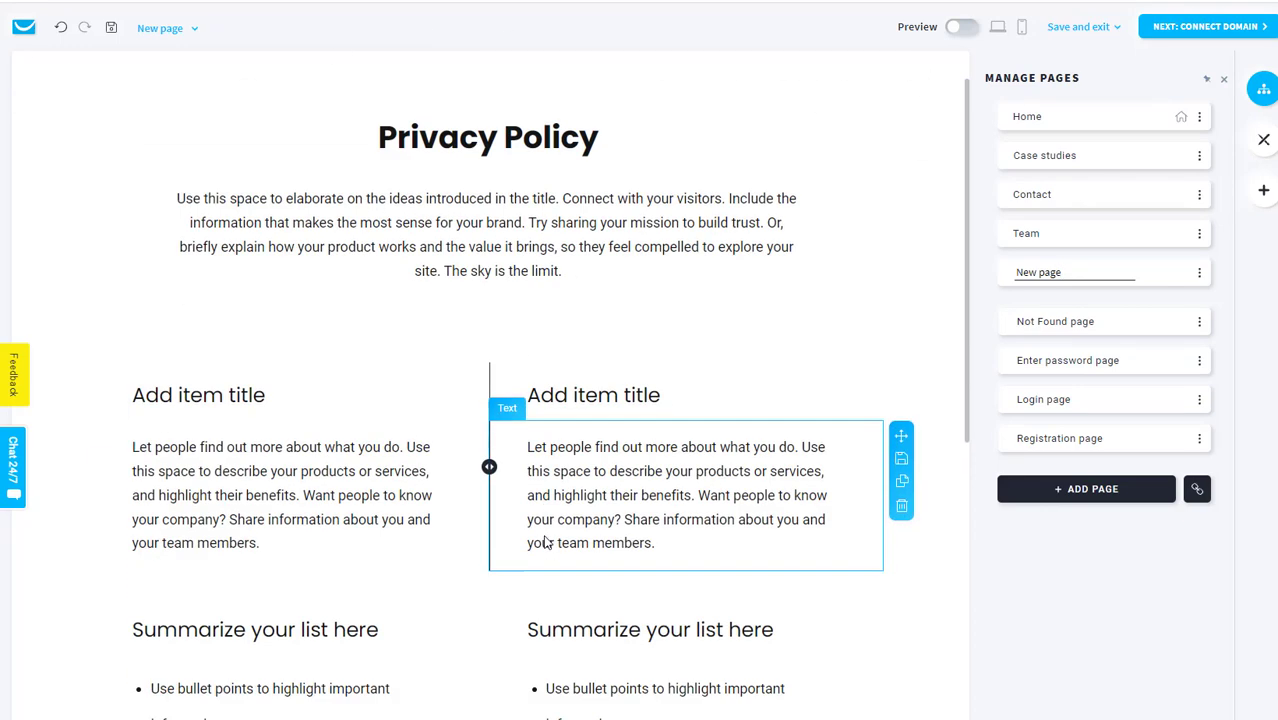
scroll(546, 542, down, 3)
scroll(613, 526, down, 5)
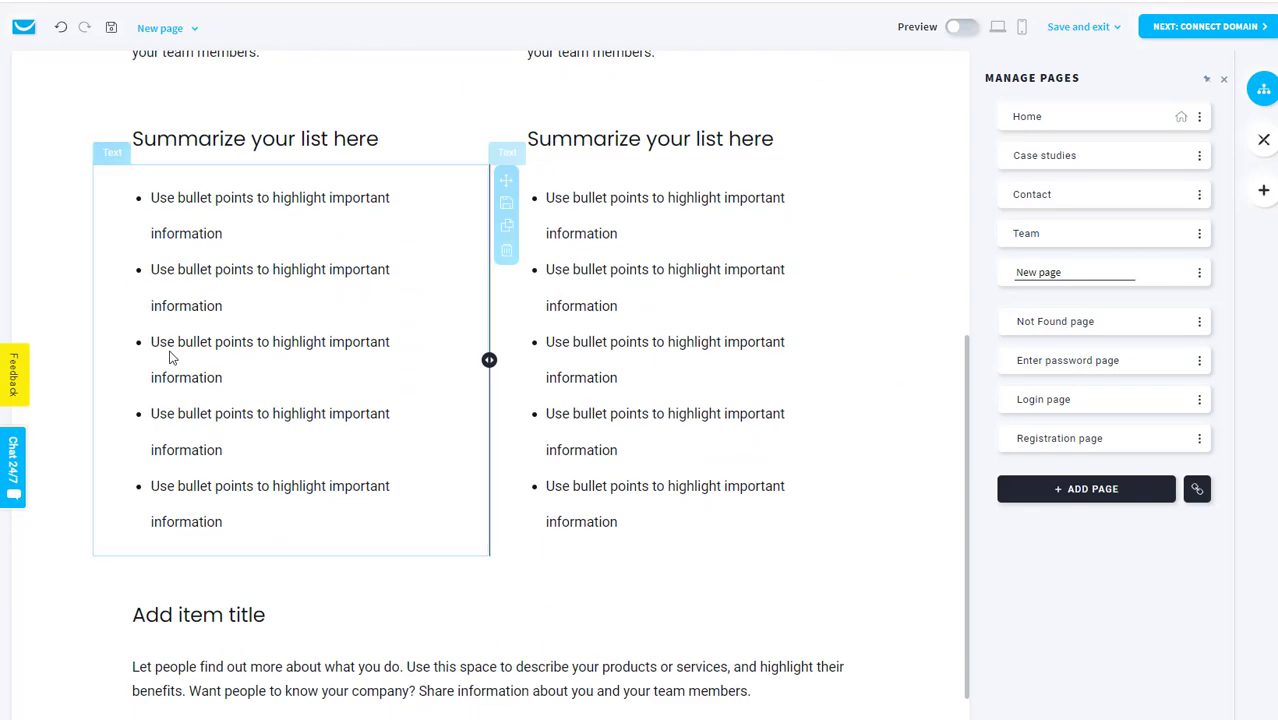
scroll(300, 520, up, 8)
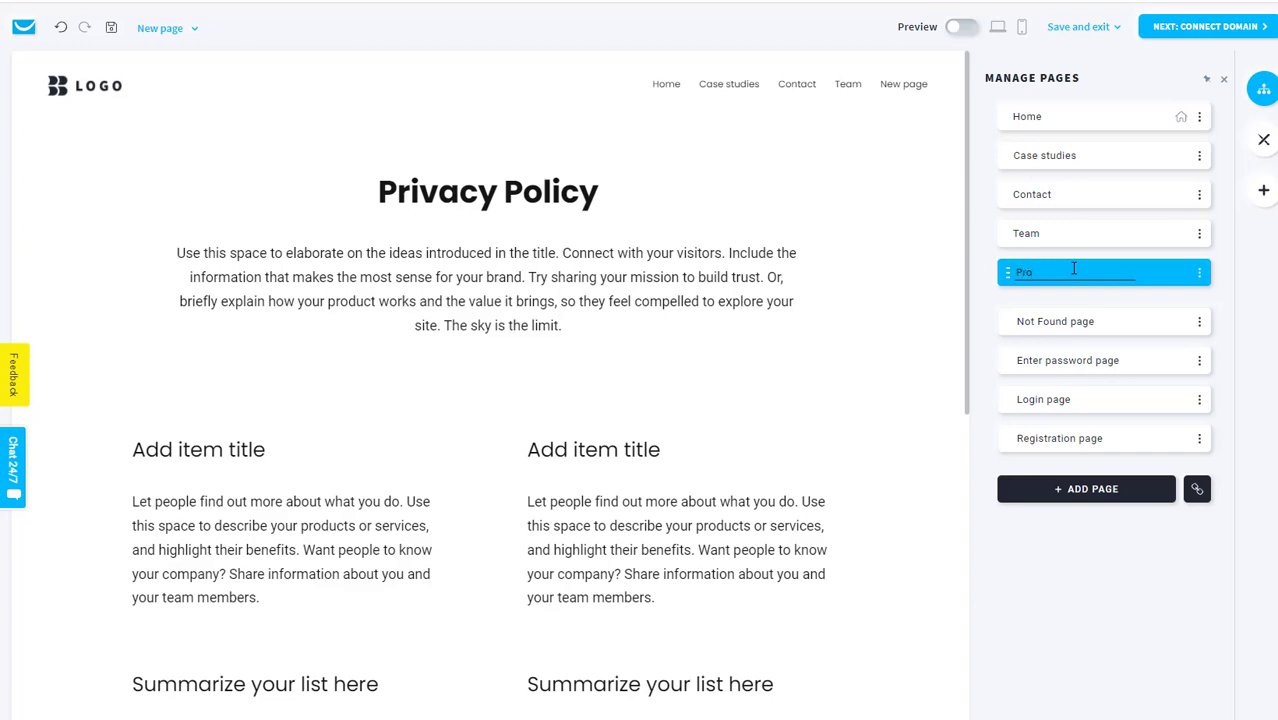
key(Return)
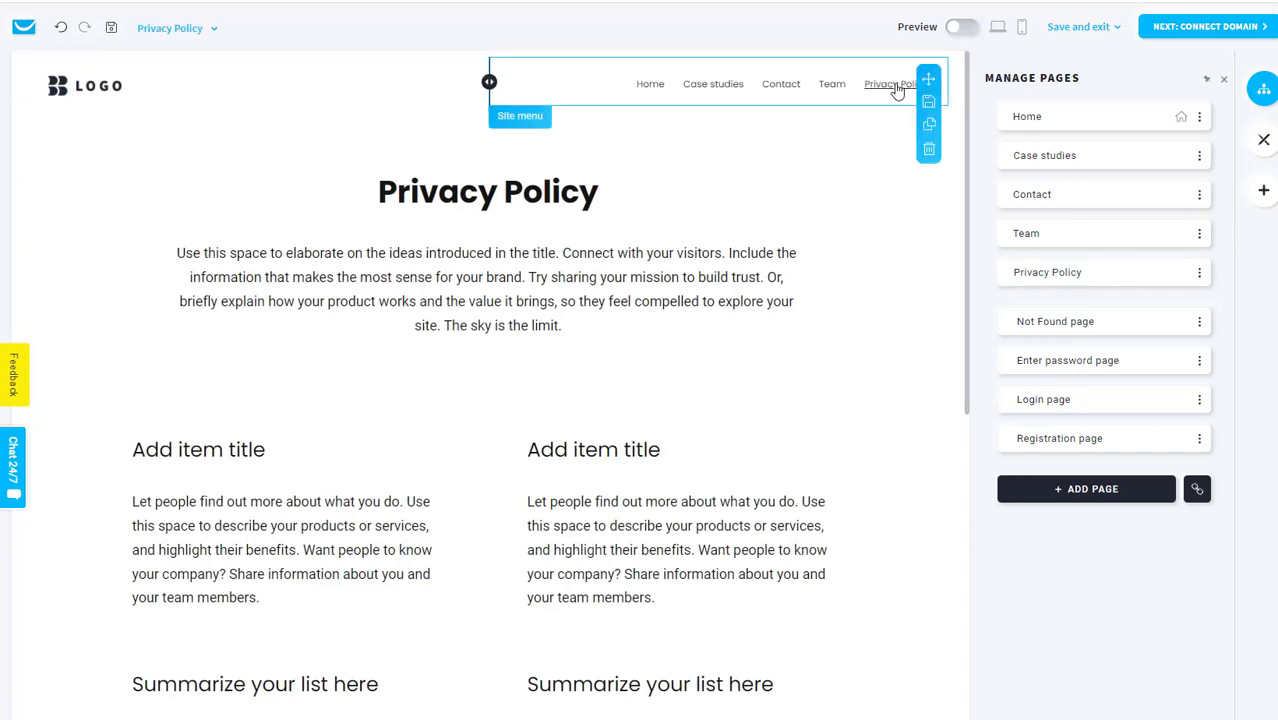
Look over the Privacy Policy page down to its footer menu and return to the Home page.
scroll(650, 513, down, 6)
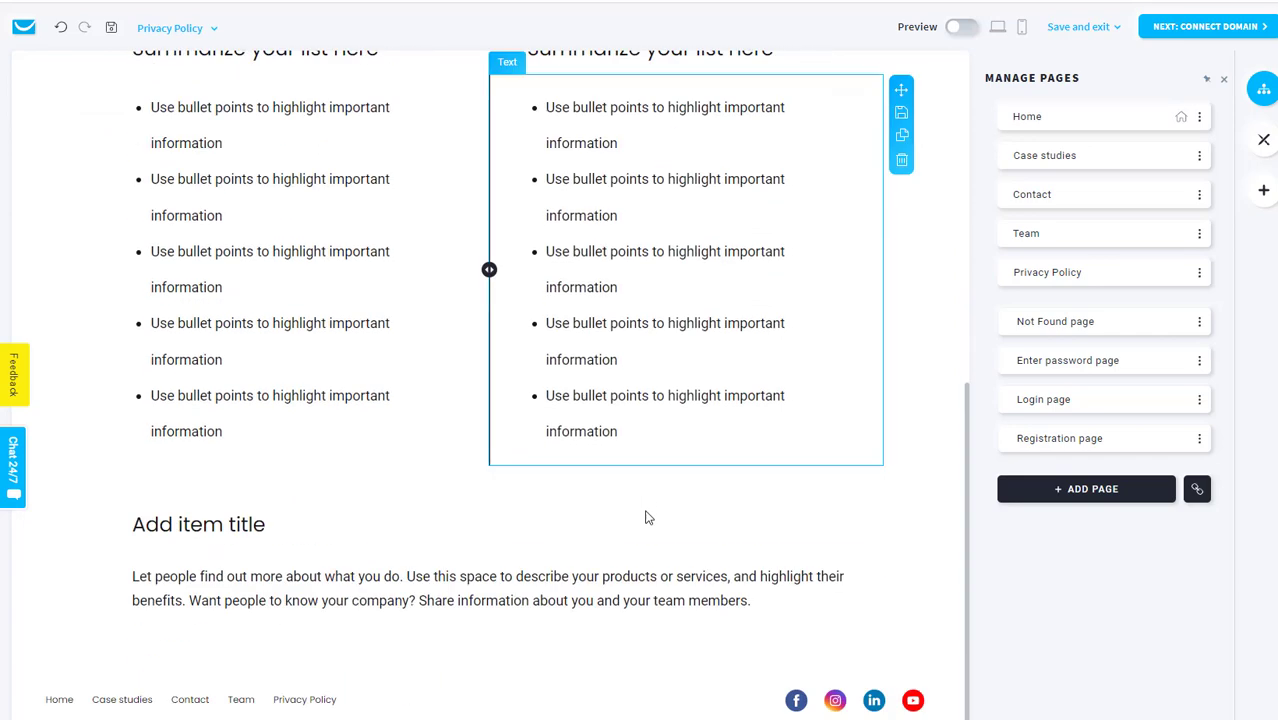
scroll(700, 440, up, 4)
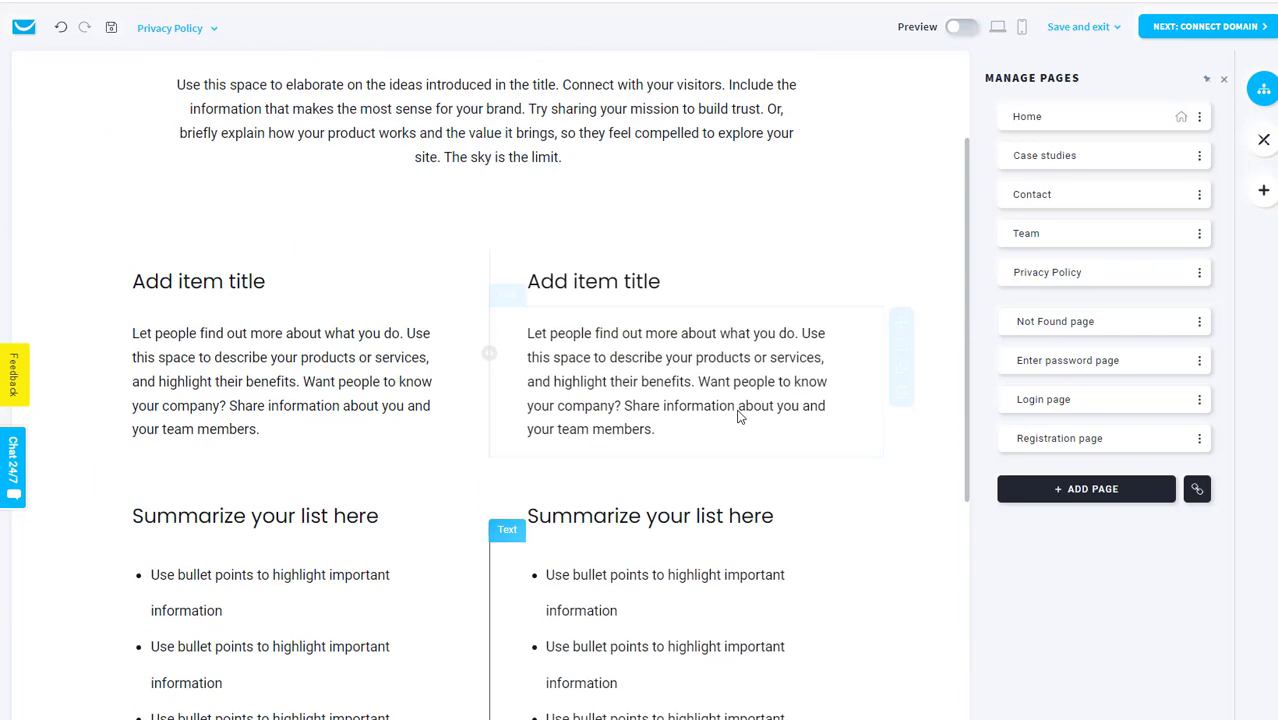
scroll(738, 417, up, 2)
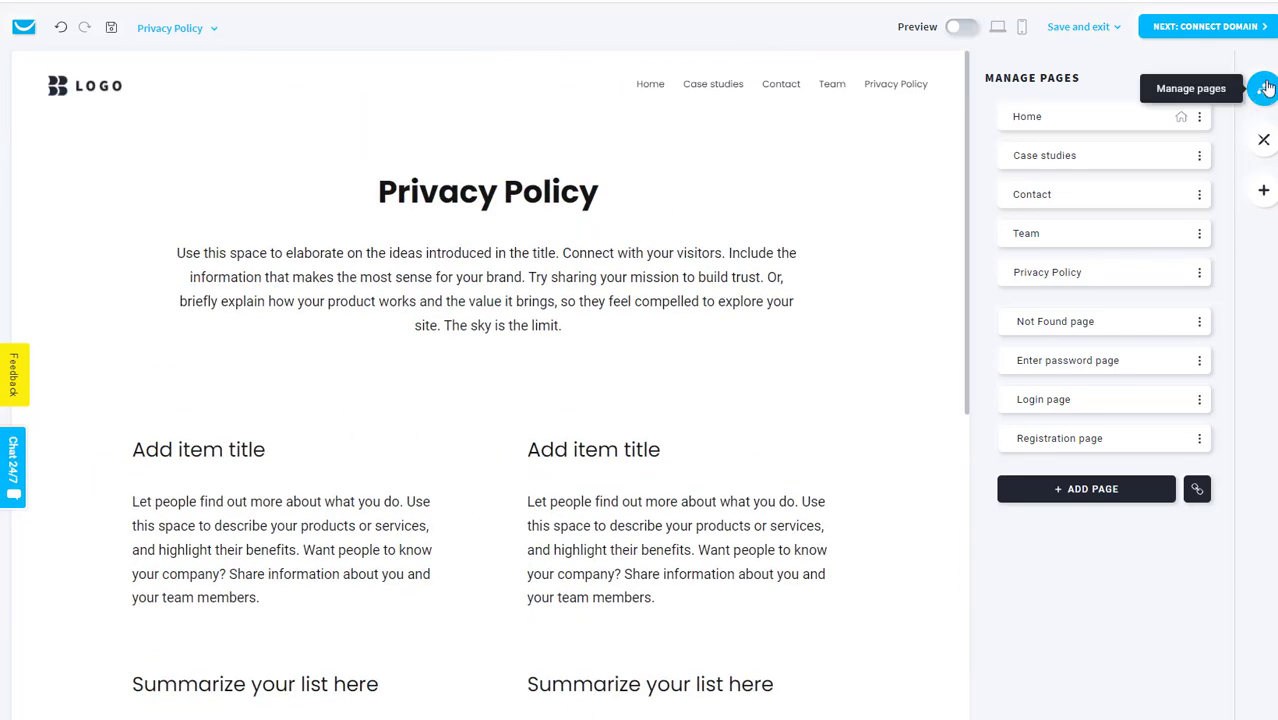
click(199, 34)
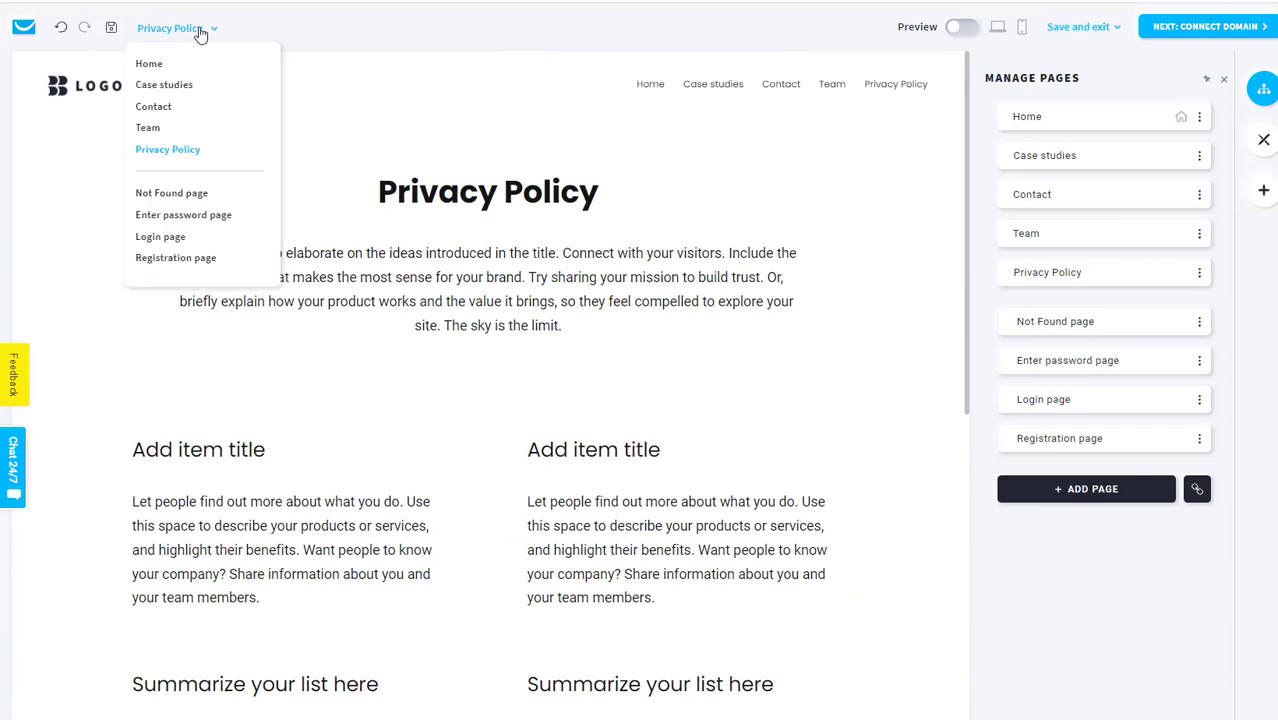
click(162, 62)
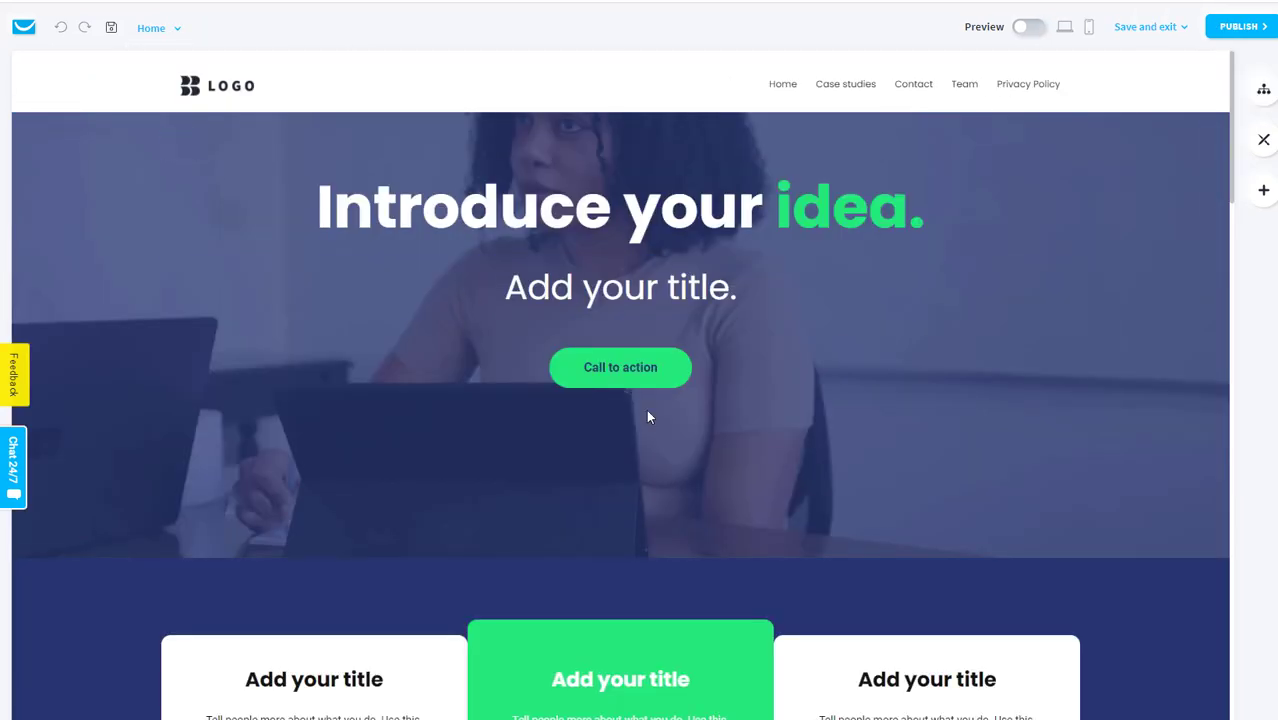
Preview the Home page in desktop view and look through its sections.
click(1030, 27)
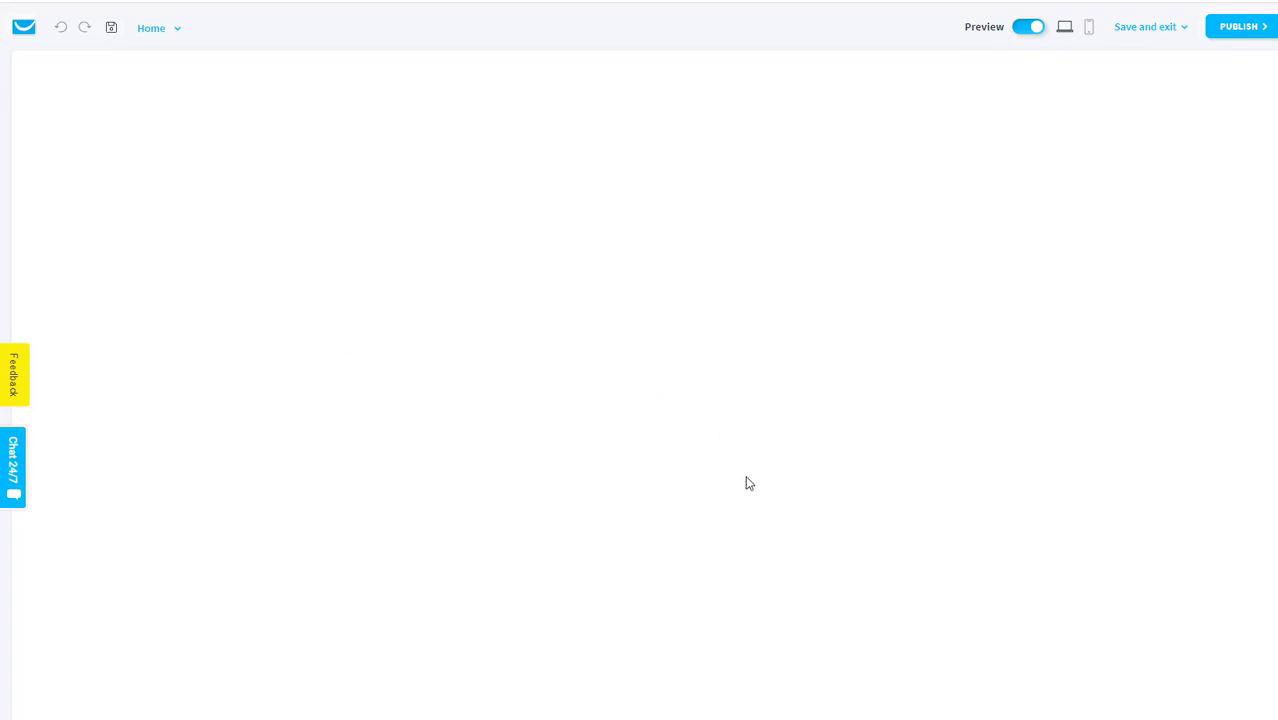
scroll(622, 508, down, 15)
scroll(627, 502, up, 2)
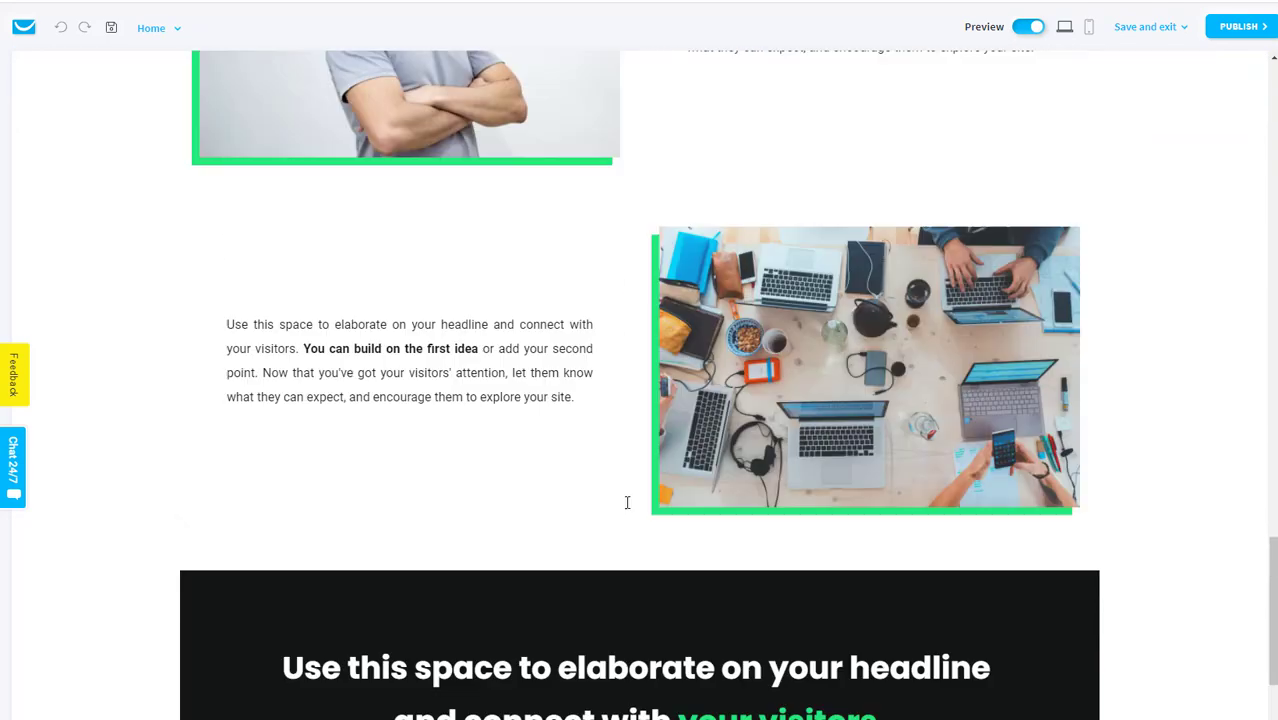
scroll(627, 502, up, 10)
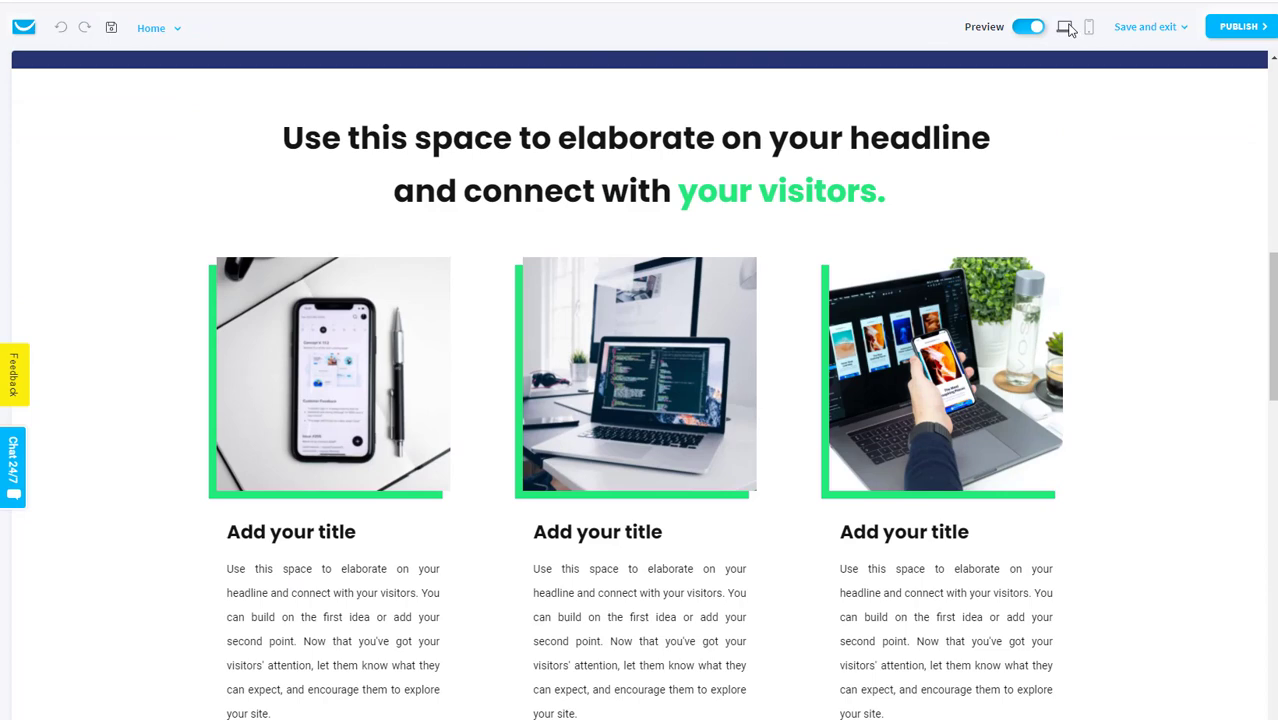
Examine the Home page's mobile preview from the hero down to the footer, and leave the preview.
click(1089, 28)
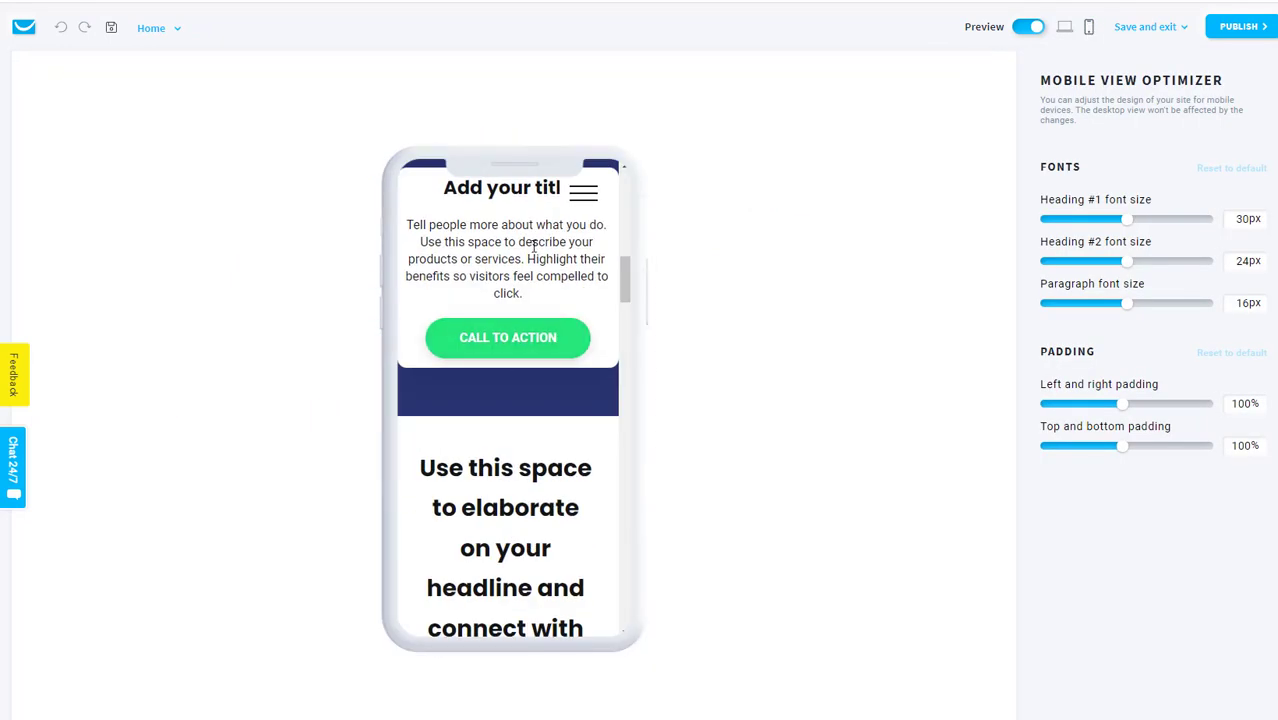
scroll(509, 419, up, 6)
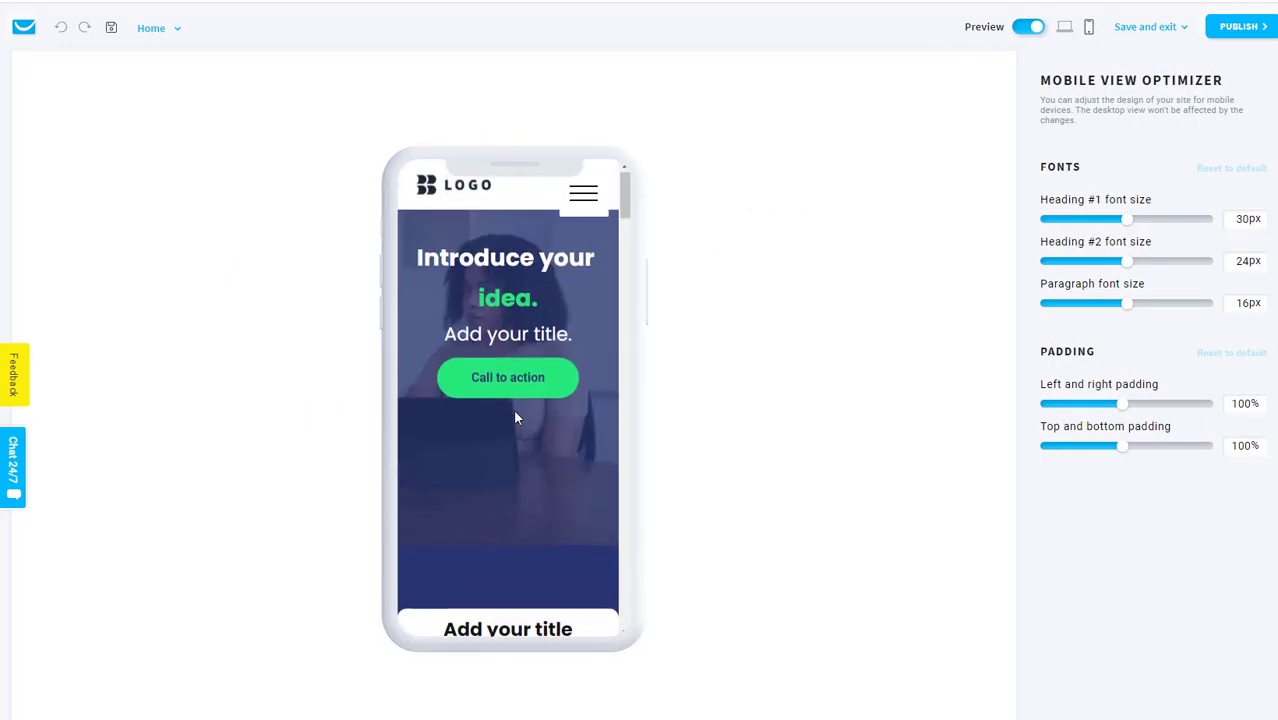
scroll(514, 416, down, 10)
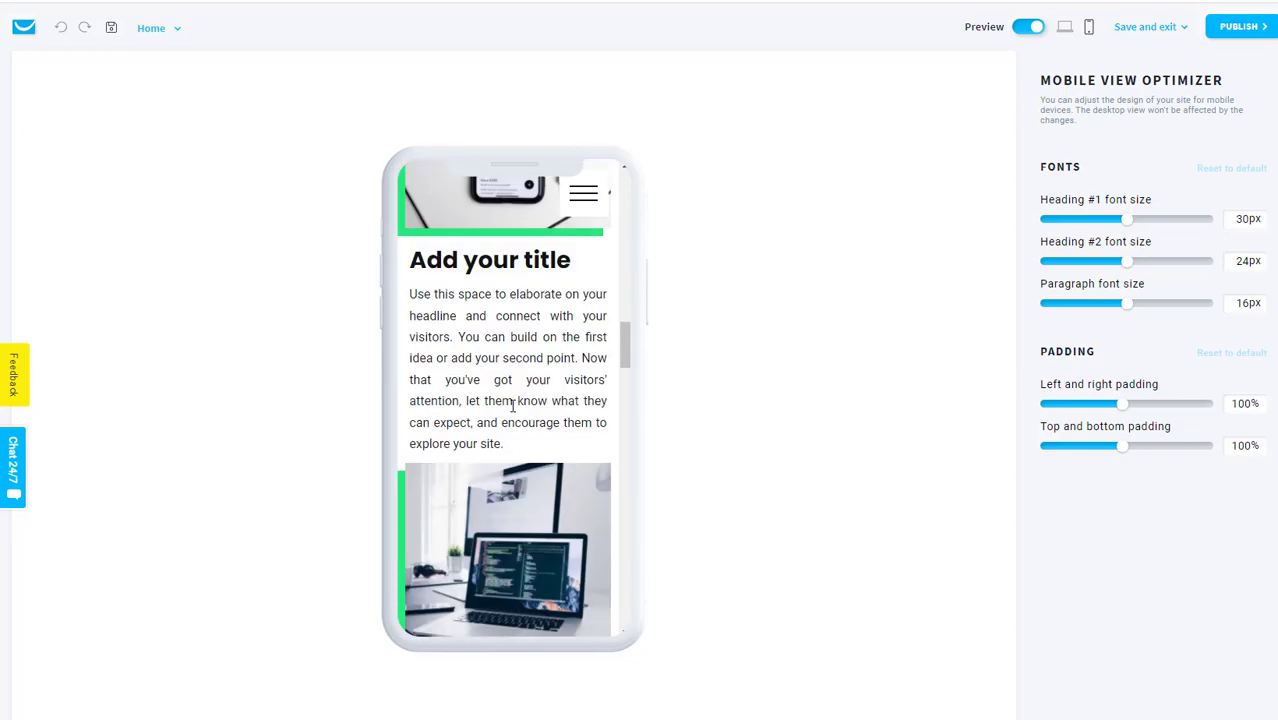
scroll(512, 409, down, 10)
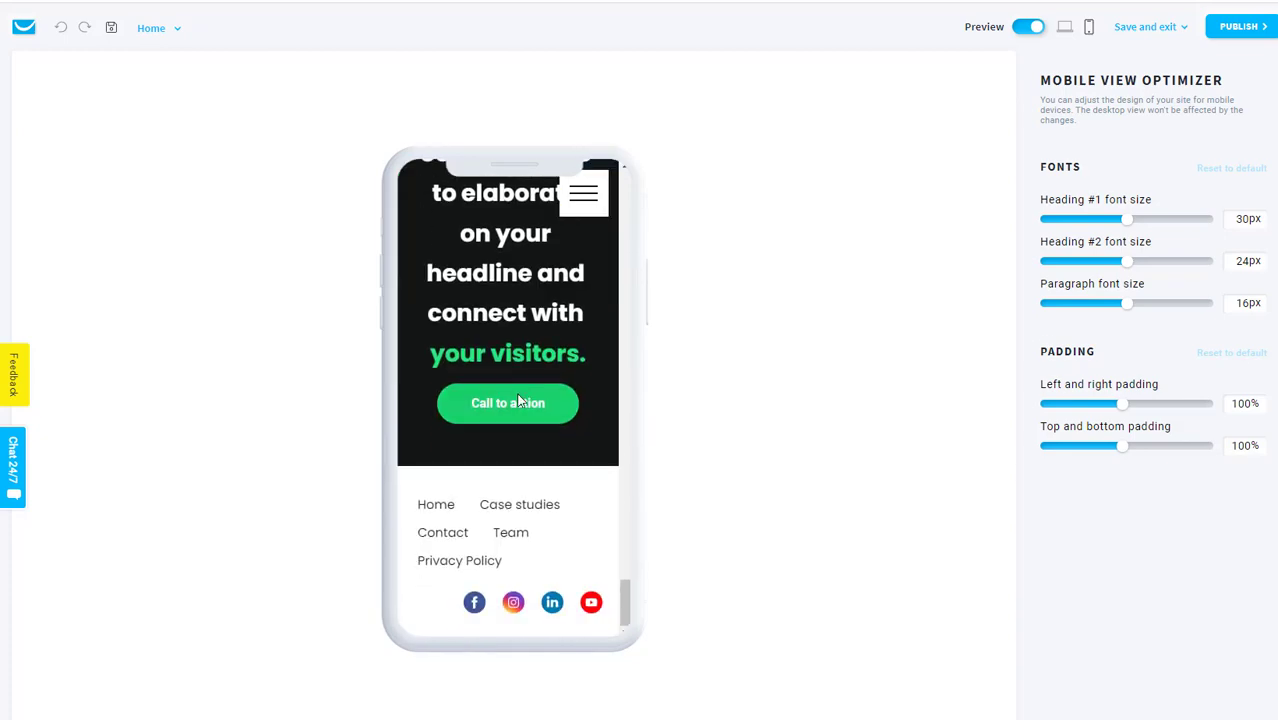
scroll(518, 396, up, 5)
scroll(518, 394, up, 10)
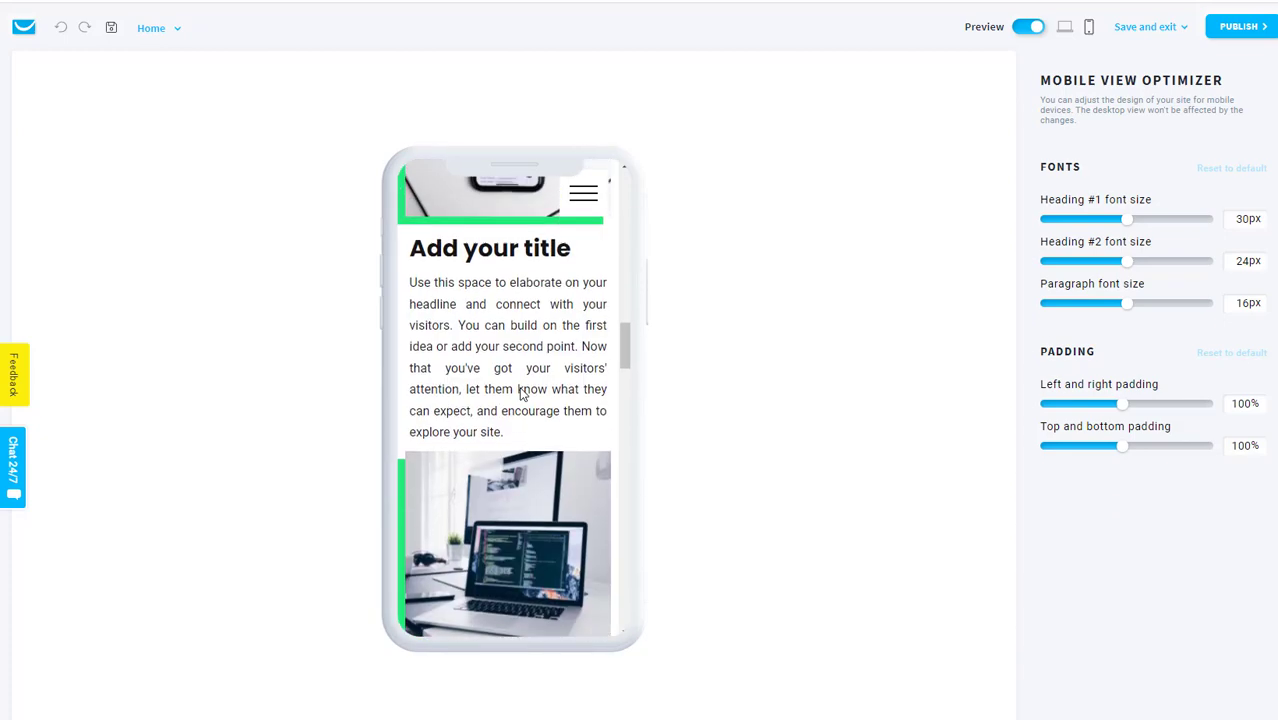
scroll(520, 392, up, 5)
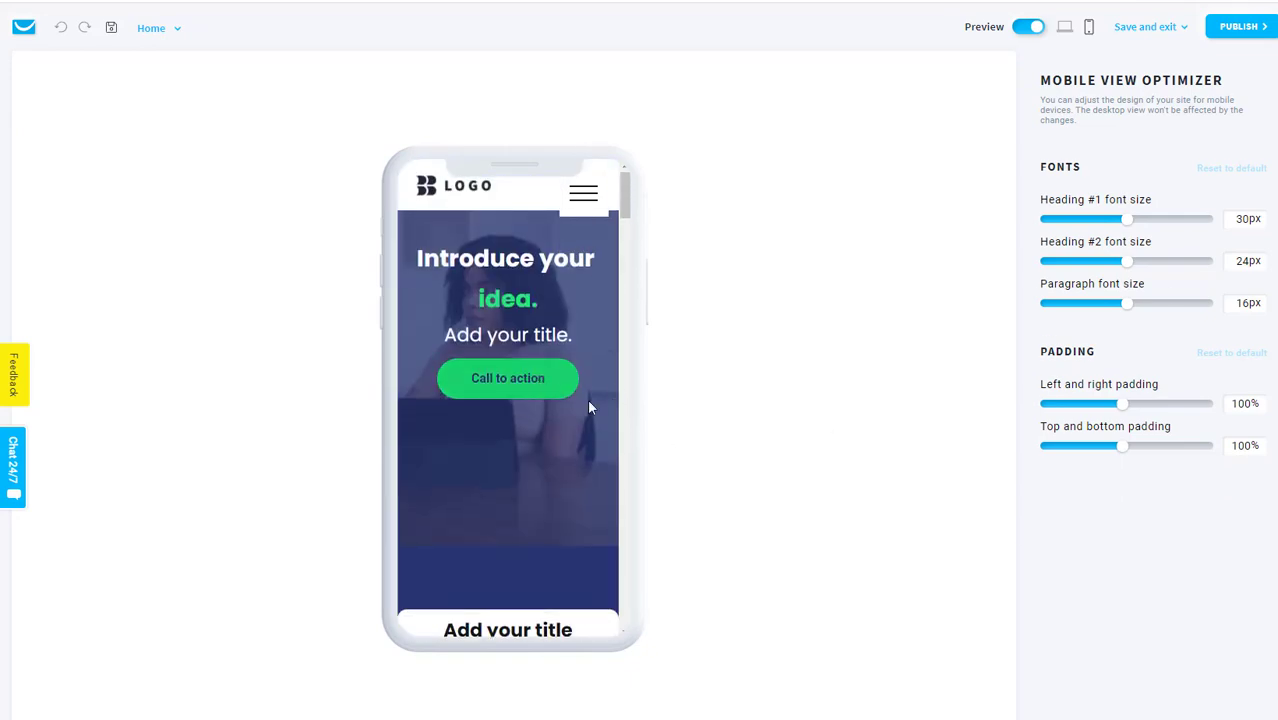
scroll(485, 476, down, 5)
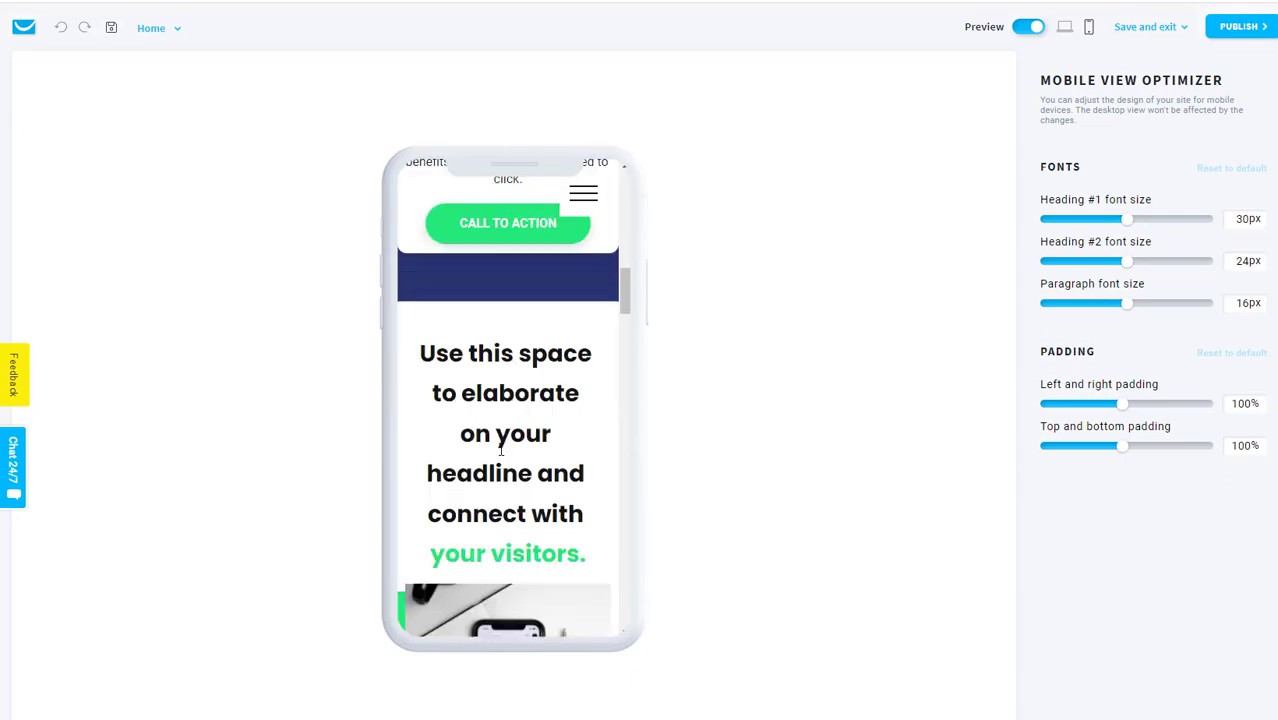
scroll(524, 462, down, 3)
click(1028, 27)
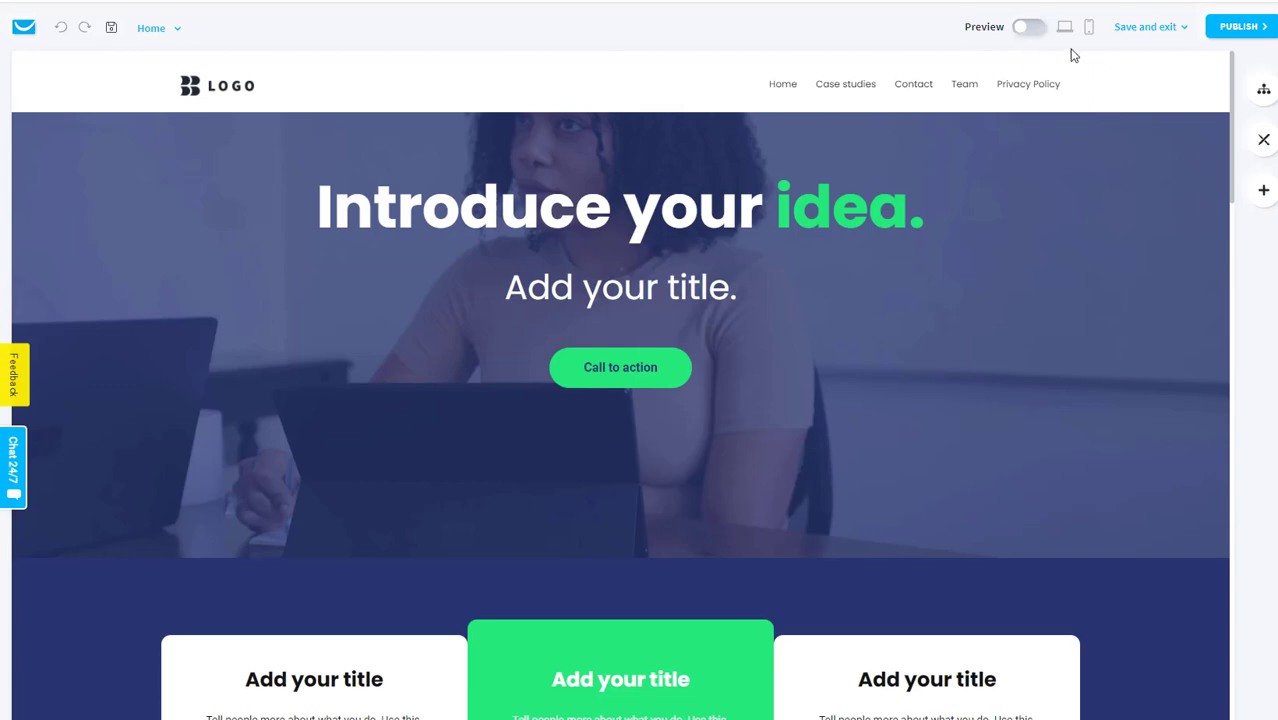
Publish the website and check the option to buy a custom domain name from its name and domain settings.
click(1240, 27)
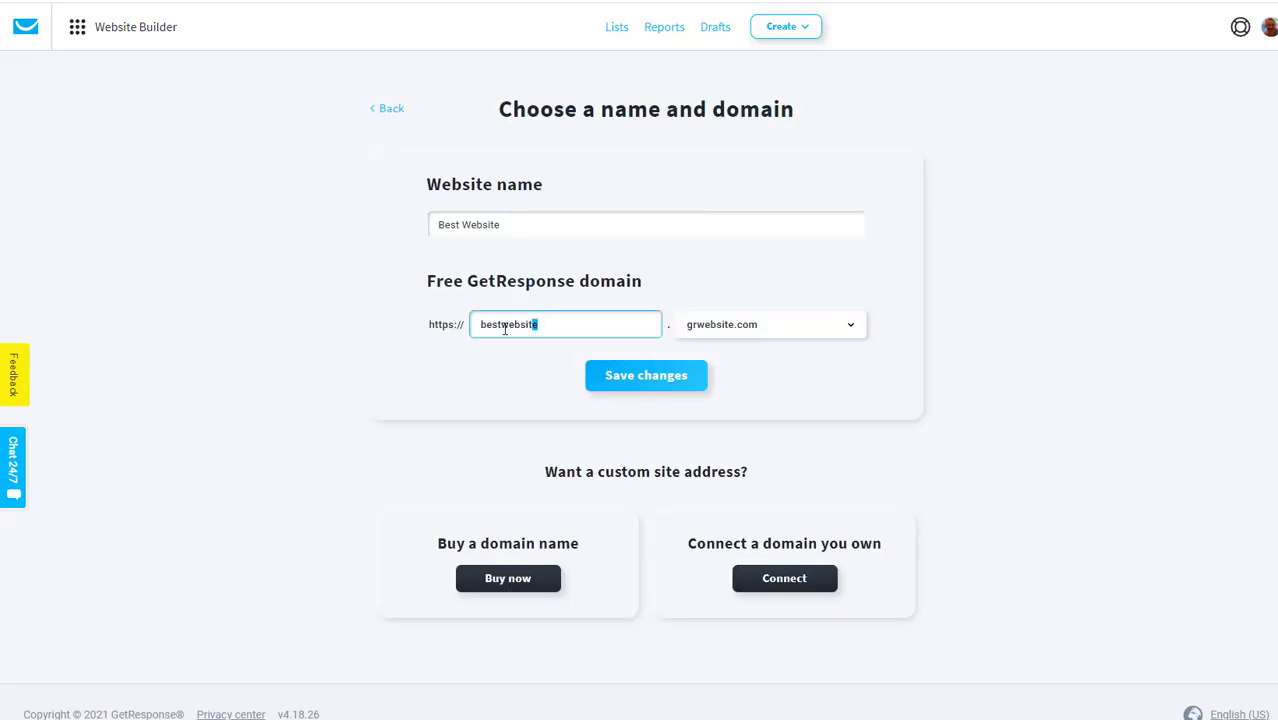
drag(536, 325, 466, 336)
click(539, 580)
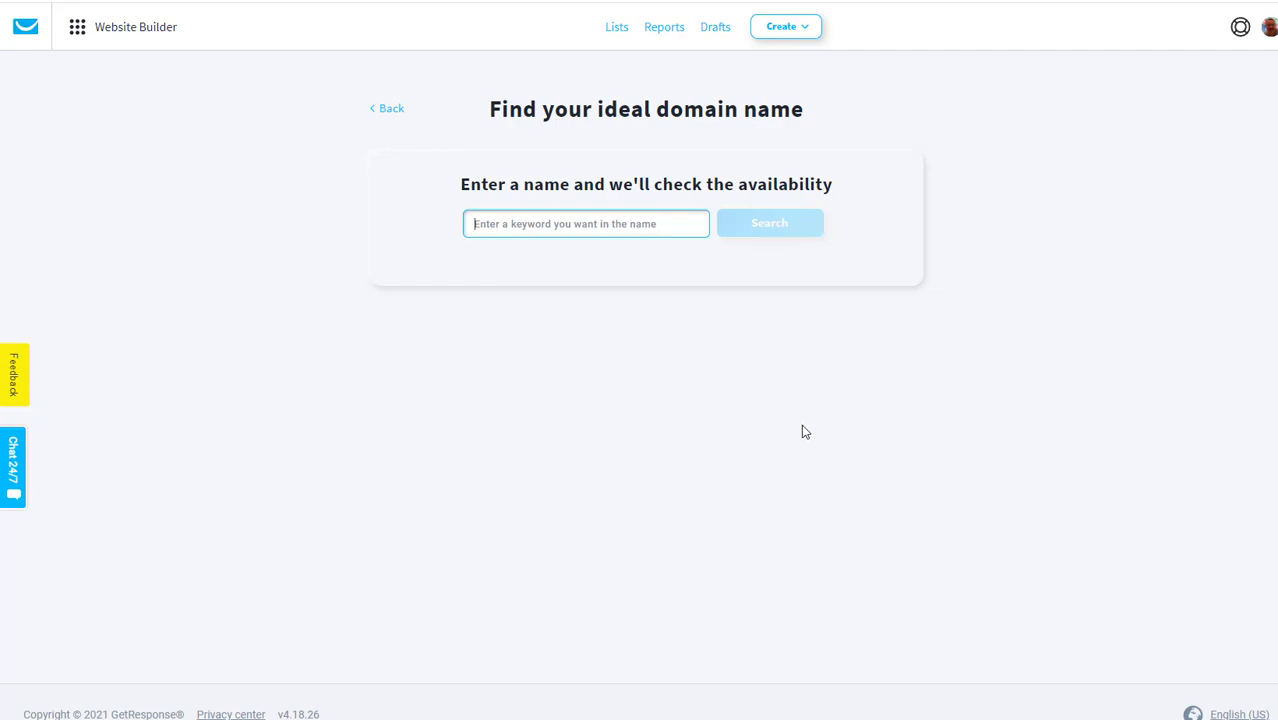
click(388, 108)
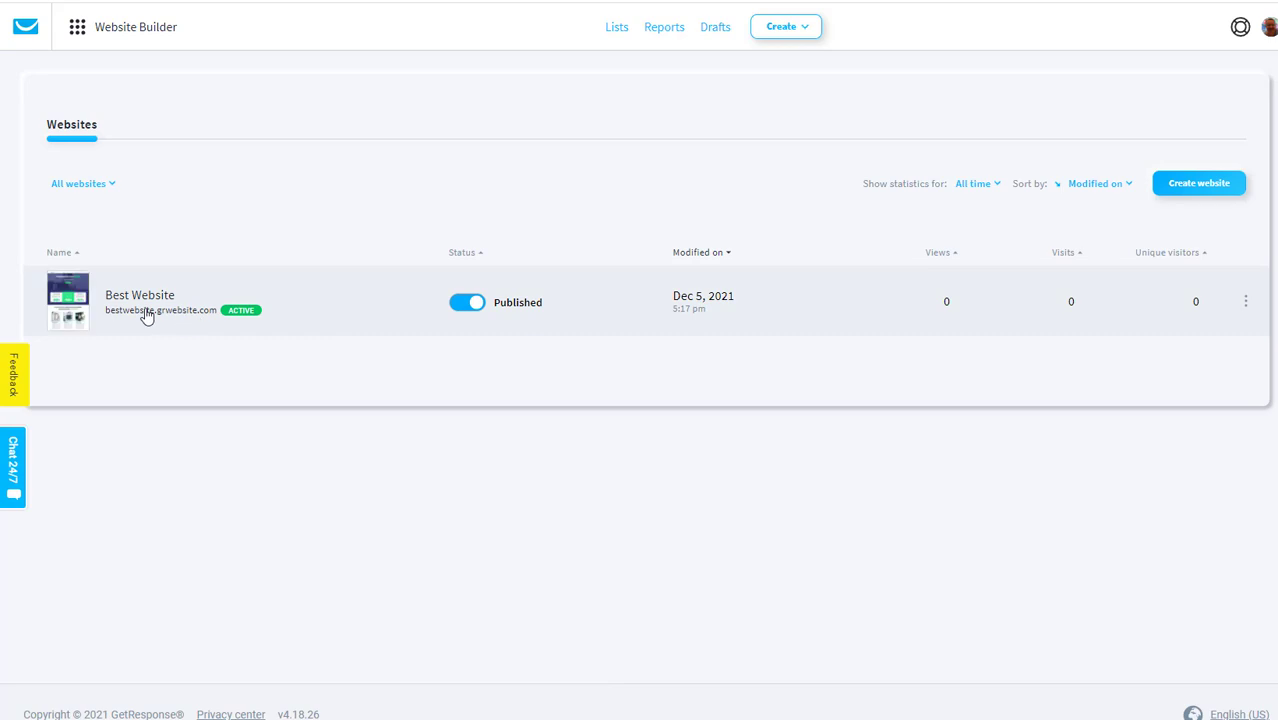
Open the live Best Website at bestwebsite.grwebsite.com, dismiss its popup and look over the published Home page.
click(174, 316)
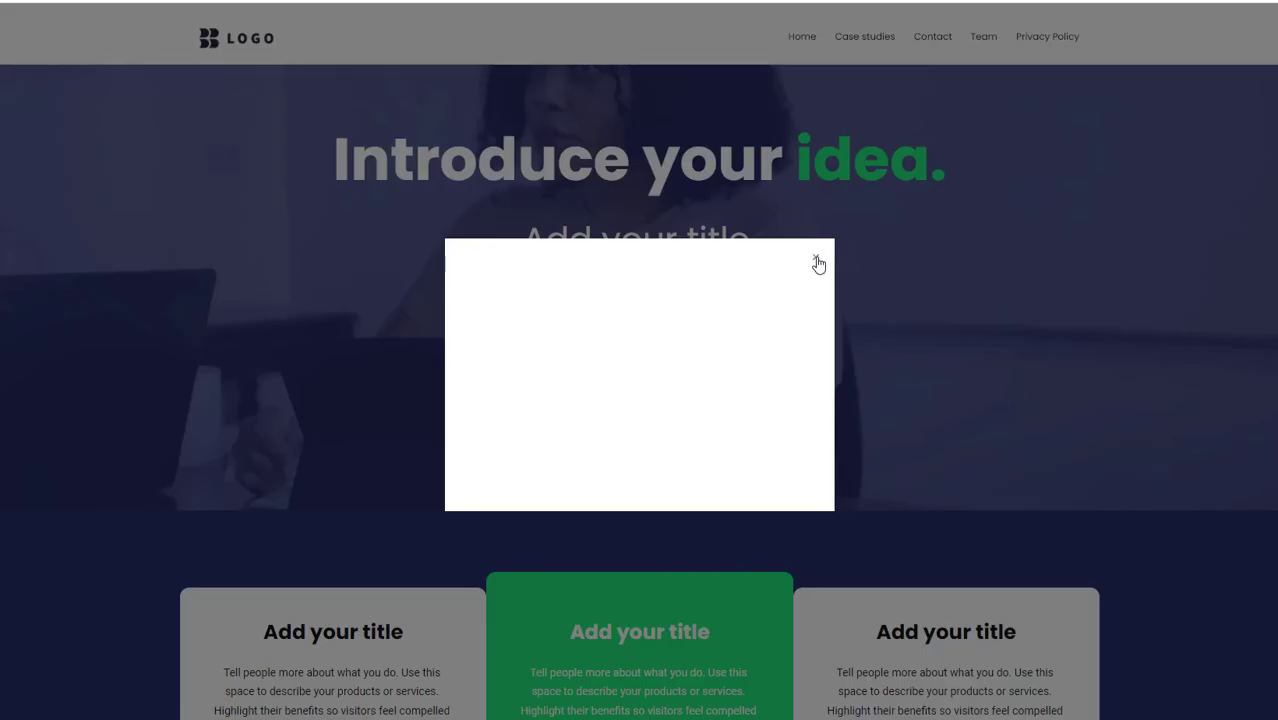
click(817, 262)
scroll(1080, 500, down, 5)
scroll(900, 480, up, 5)
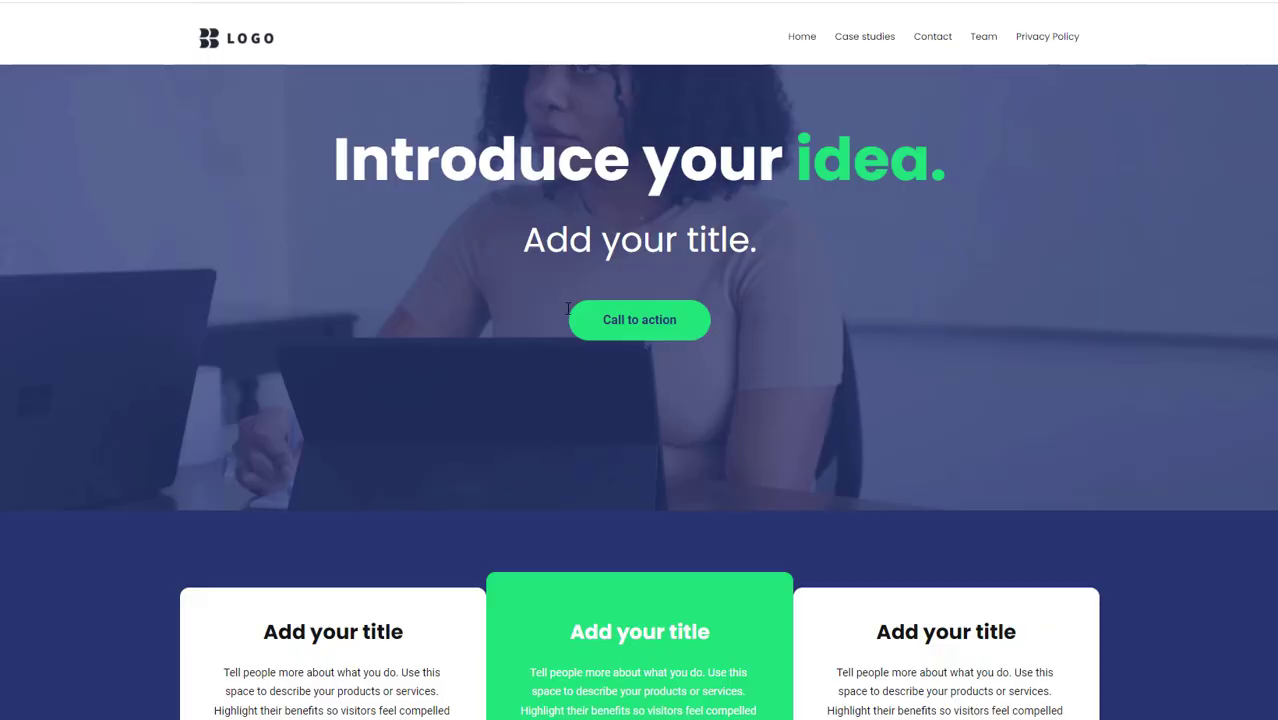